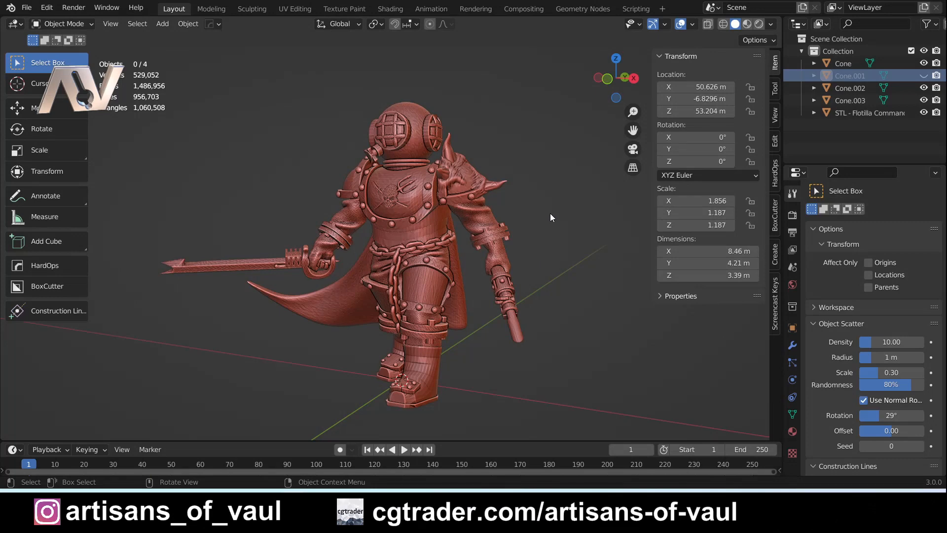
# Step: Examine the armoured diver figure from several angles, along with the rounded cube beside it
pyautogui.moveTo(551, 213); pyautogui.dragTo(472, 244, button='middle')
pyautogui.scroll(4, 472, 243)
pyautogui.scroll(-3, 514, 218)
pyautogui.moveTo(514, 218); pyautogui.dragTo(491, 251, button='middle')
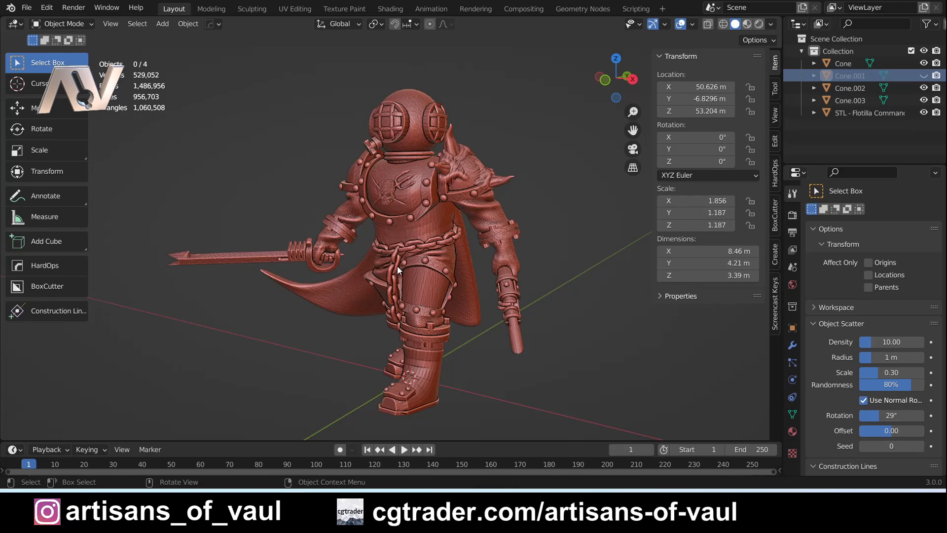
pyautogui.moveTo(376, 274); pyautogui.dragTo(499, 323, button='middle')
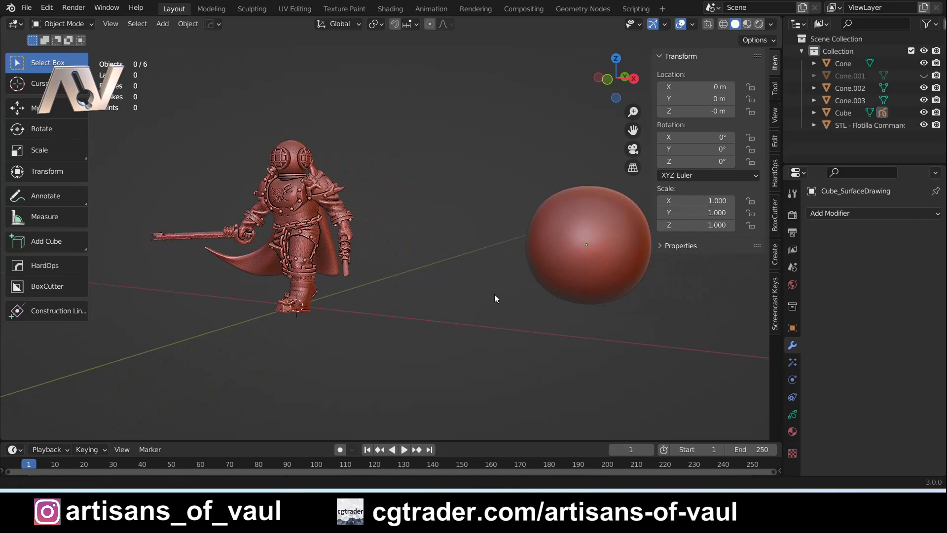
pyautogui.moveTo(495, 298); pyautogui.dragTo(495, 235, button='middle')
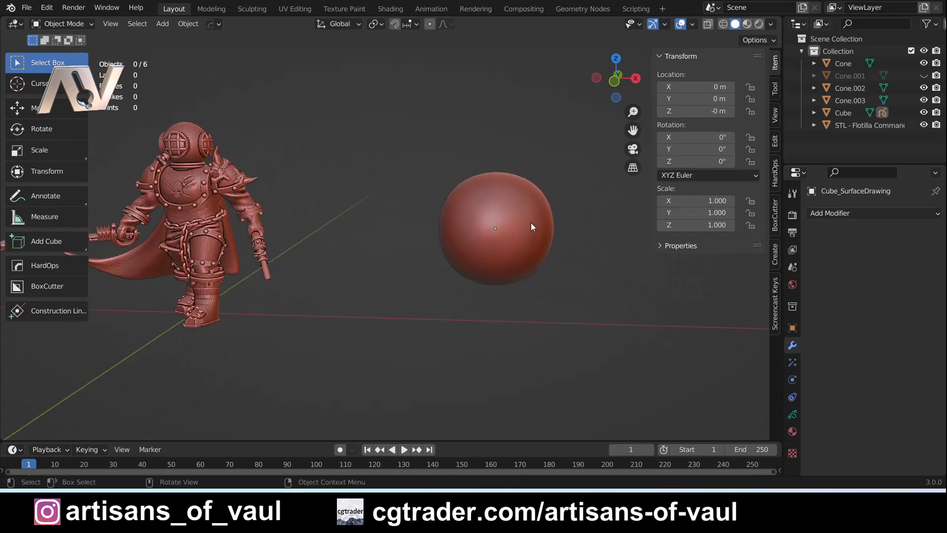
pyautogui.scroll(3, 522, 230)
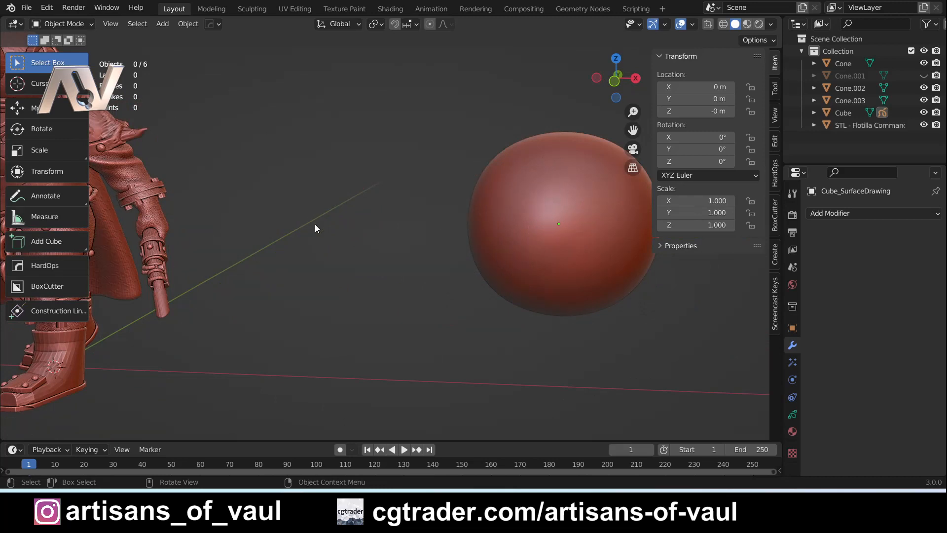
pyautogui.scroll(-1, 301, 191)
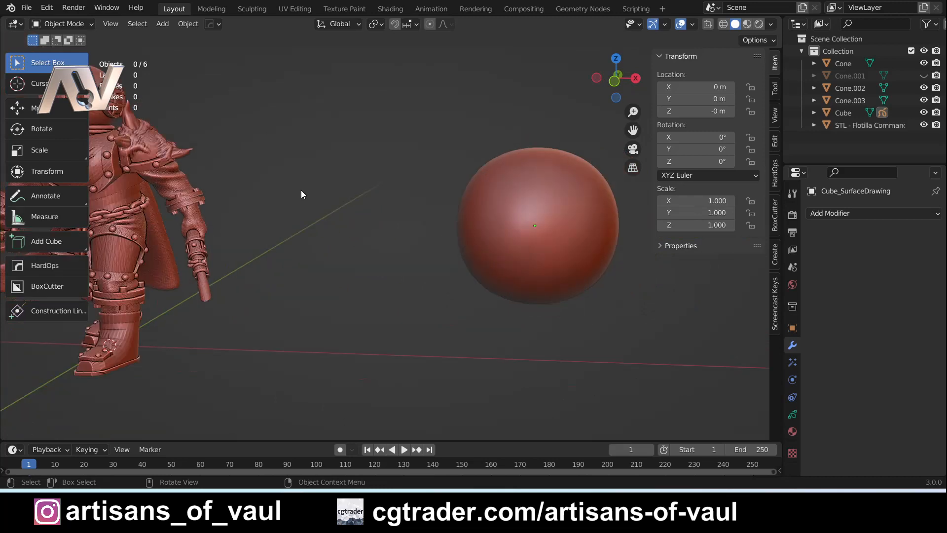
pyautogui.keyDown('shift'); pyautogui.moveTo(313, 188); pyautogui.dragTo(254, 212, button='middle'); pyautogui.keyUp('shift')
pyautogui.keyDown('shift'); pyautogui.moveTo(230, 287); pyautogui.dragTo(444, 260, button='middle'); pyautogui.keyUp('shift')
pyautogui.keyDown('shift'); pyautogui.moveTo(336, 258); pyautogui.dragTo(442, 277, button='middle'); pyautogui.keyUp('shift')
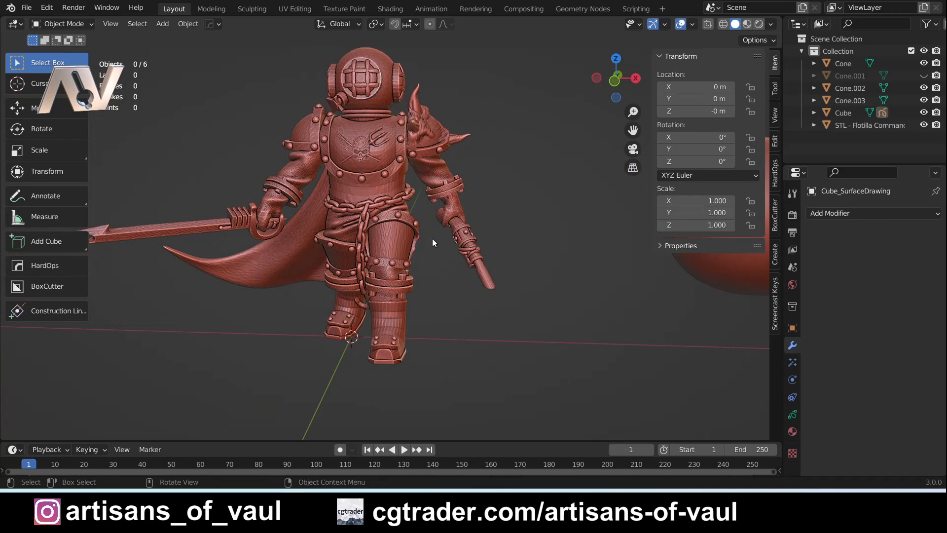
# Step: Select the armoured diver figure and switch it to Sculpt Mode
pyautogui.click(367, 158)
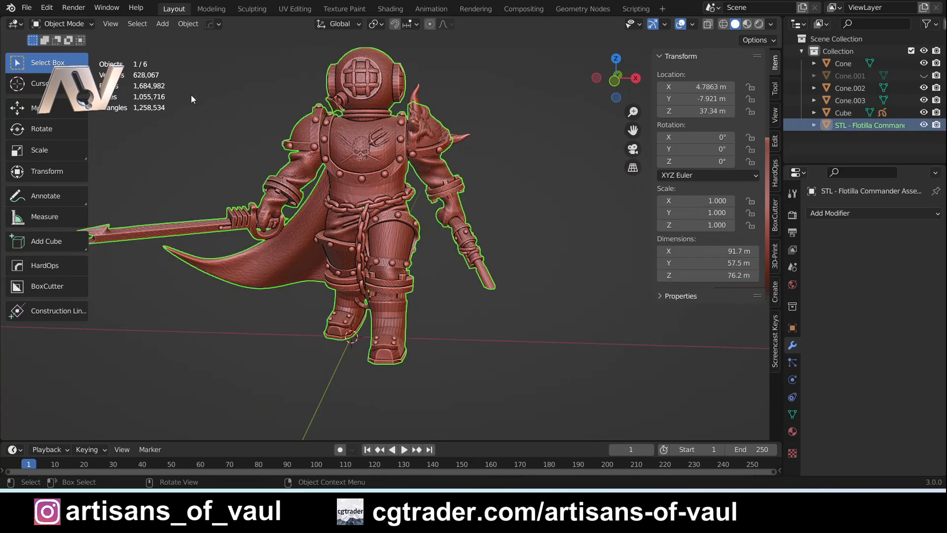
pyautogui.click(67, 24)
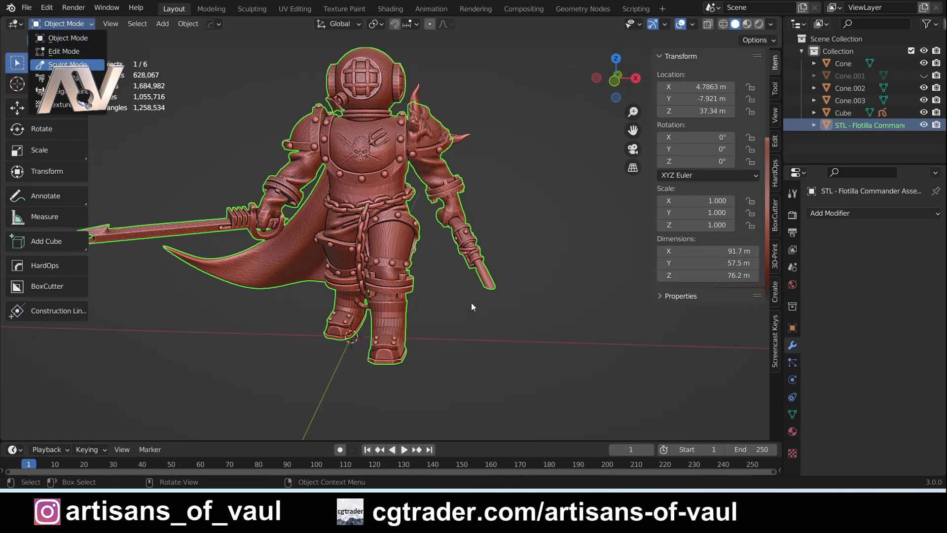
pyautogui.press('Return')
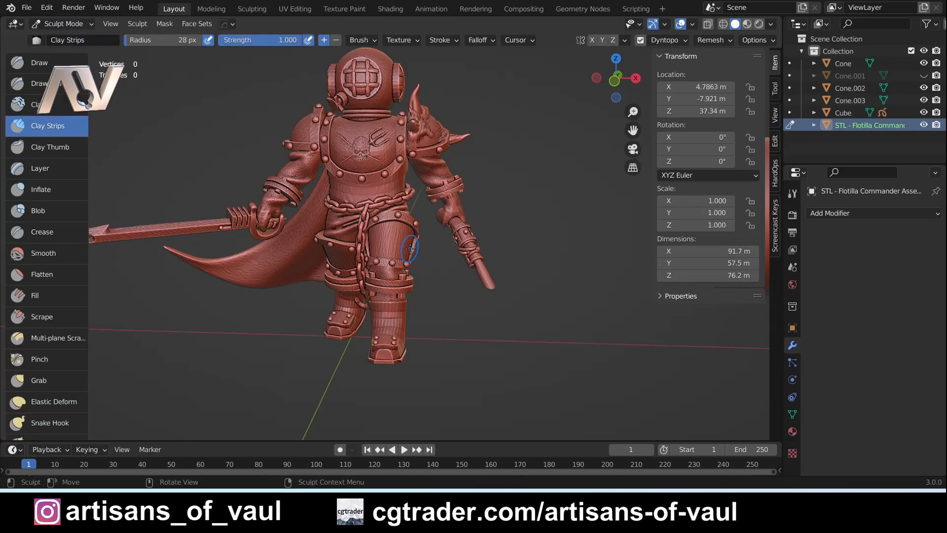
# Step: Inspect the vertex layout of the figure's thigh armour plate in Edit Mode, and return to Sculpt Mode
pyautogui.scroll(8, 407, 251)
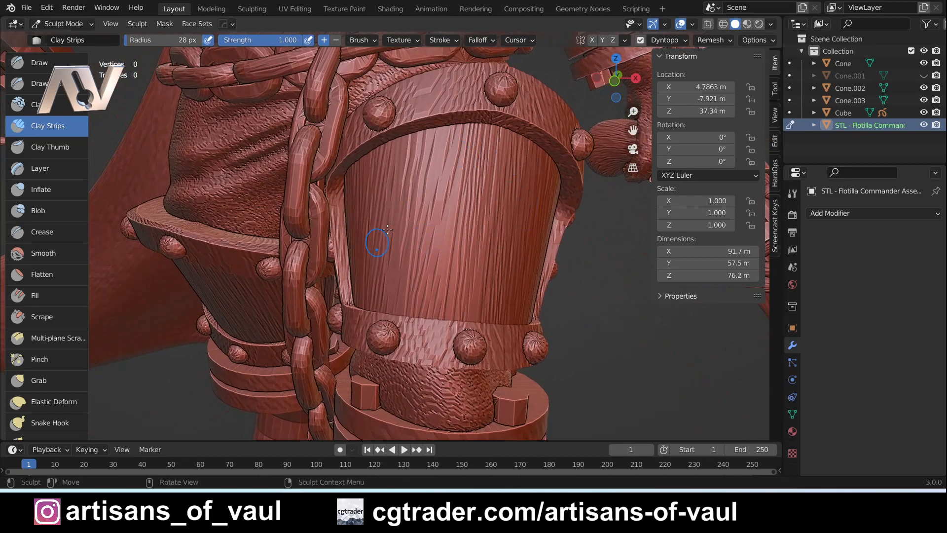
pyautogui.moveTo(377, 240)
pyautogui.mouseDown(button='middle')
pyautogui.moveTo(442, 238)
pyautogui.moveTo(490, 254)
pyautogui.mouseUp(button='middle')
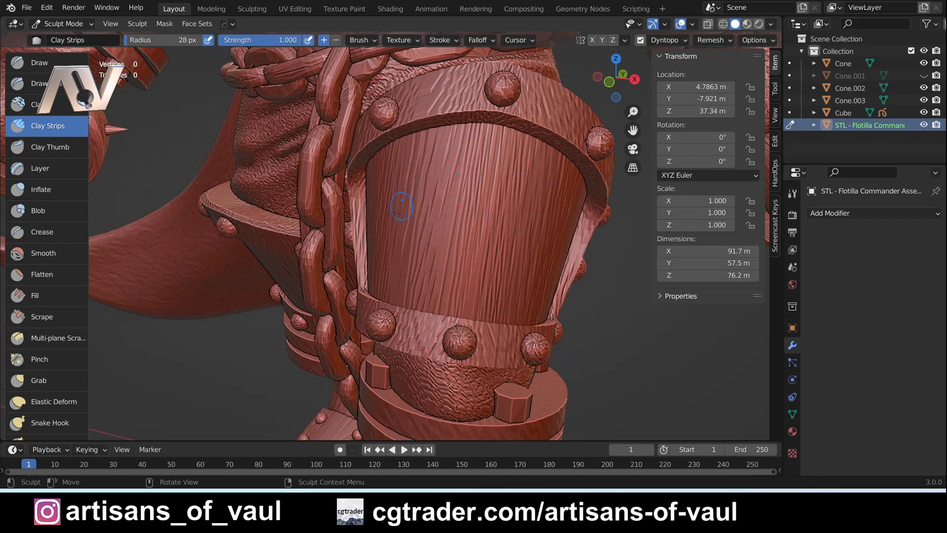
pyautogui.scroll(3, 525, 218)
pyautogui.moveTo(524, 217); pyautogui.dragTo(464, 242, button='middle')
pyautogui.click(72, 24)
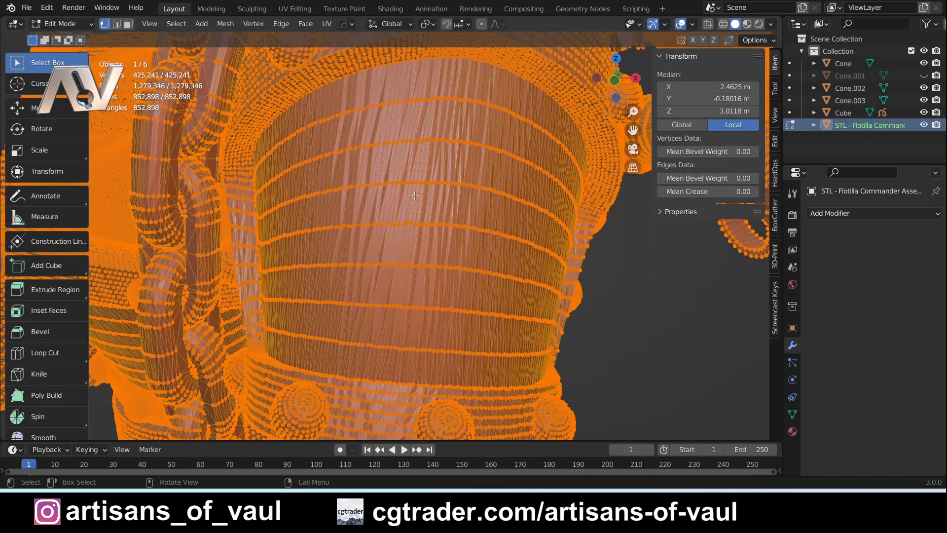
pyautogui.scroll(2, 406, 208)
pyautogui.moveTo(385, 205); pyautogui.dragTo(409, 141, button='middle')
pyautogui.scroll(2, 341, 206)
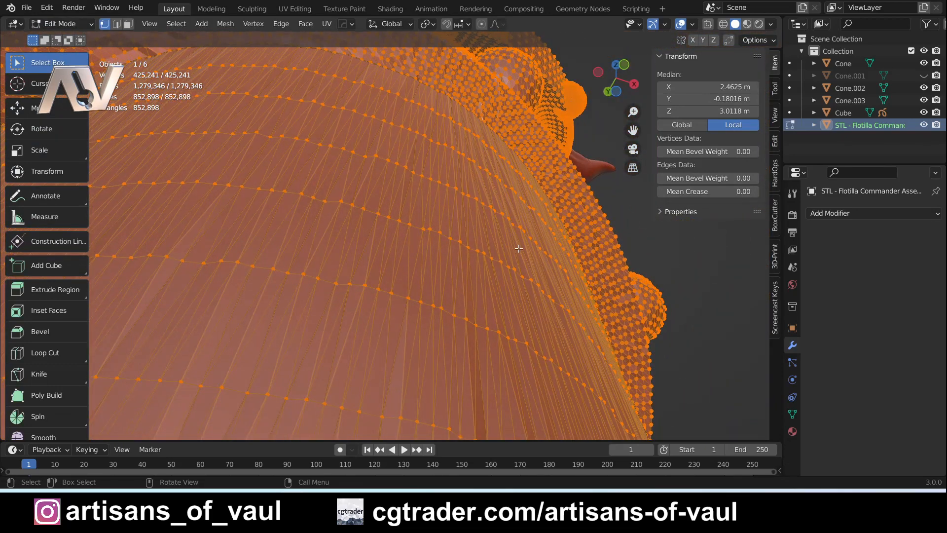
pyautogui.scroll(-3, 360, 181)
pyautogui.moveTo(441, 177); pyautogui.dragTo(429, 202, button='middle')
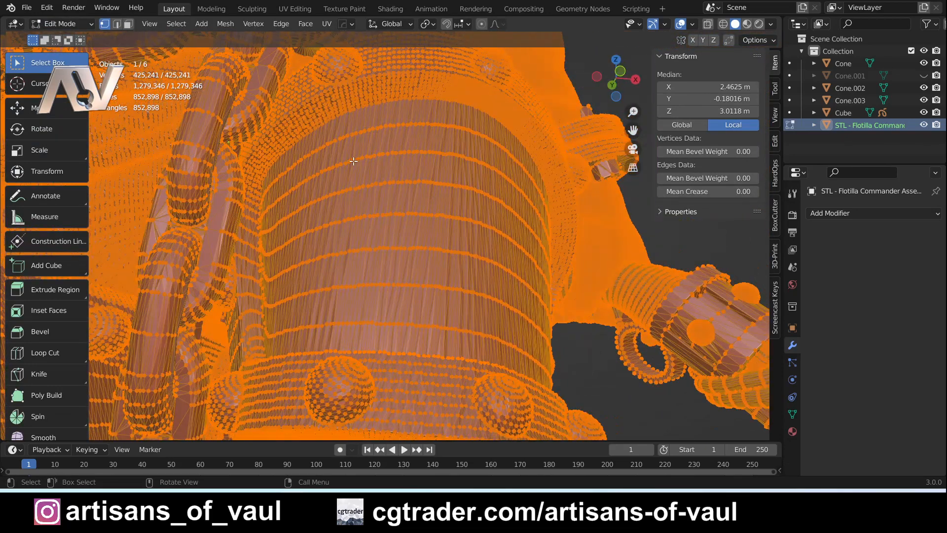
pyautogui.click(60, 25)
pyautogui.click(74, 25)
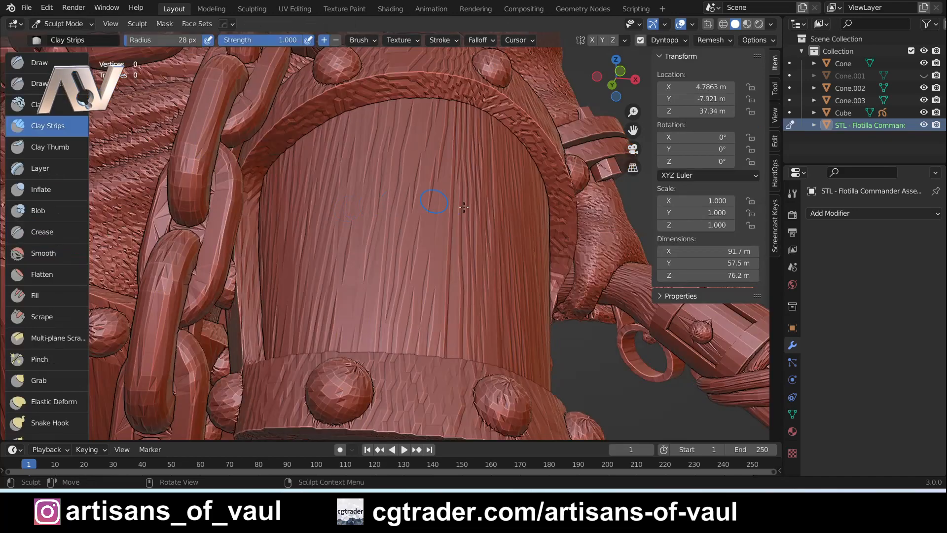
# Step: Examine the grooved surface detail and raised rim of the thigh armour plate from several angles
pyautogui.moveTo(511, 204); pyautogui.dragTo(466, 233, button='middle')
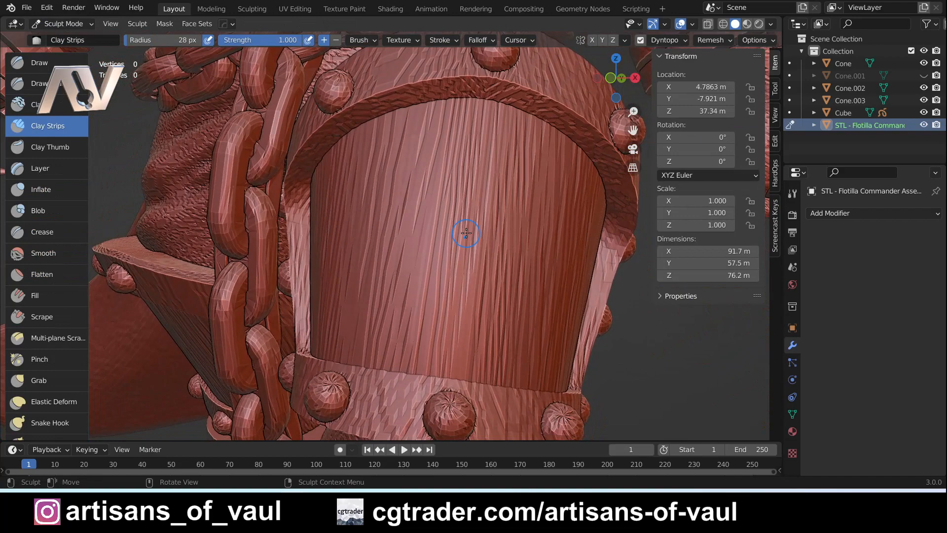
pyautogui.scroll(-1, 445, 219)
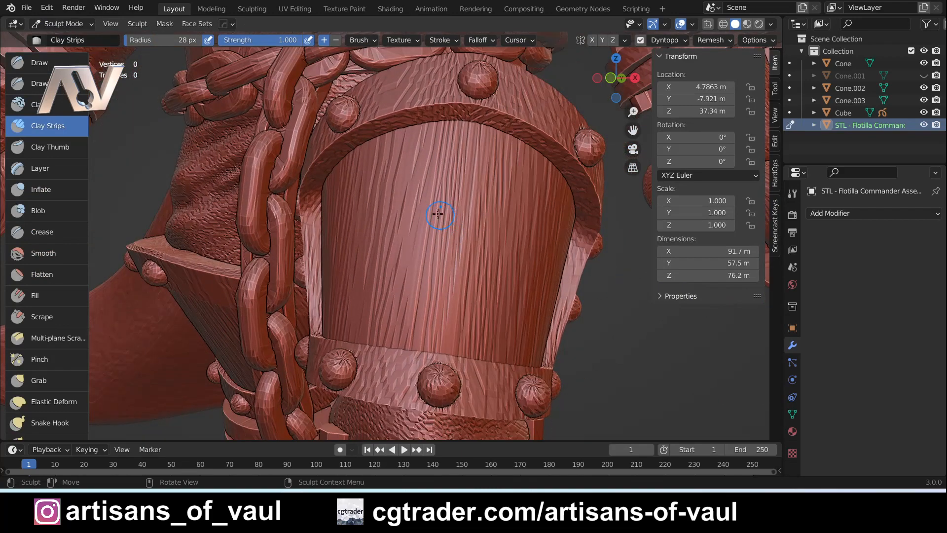
pyautogui.scroll(1, 476, 228)
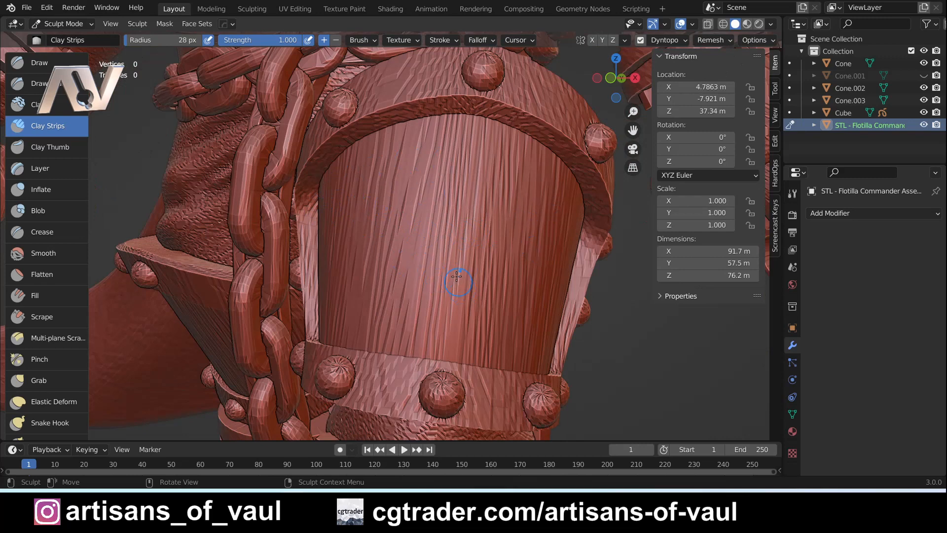
pyautogui.moveTo(420, 207); pyautogui.dragTo(440, 216, button='middle')
pyautogui.scroll(-10, 440, 216)
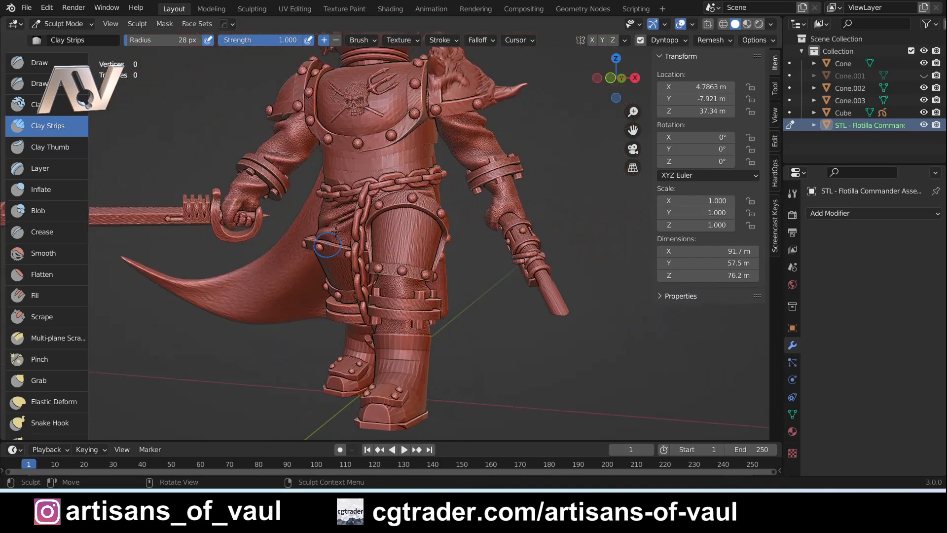
pyautogui.scroll(4, 361, 240)
pyautogui.scroll(4, 361, 240)
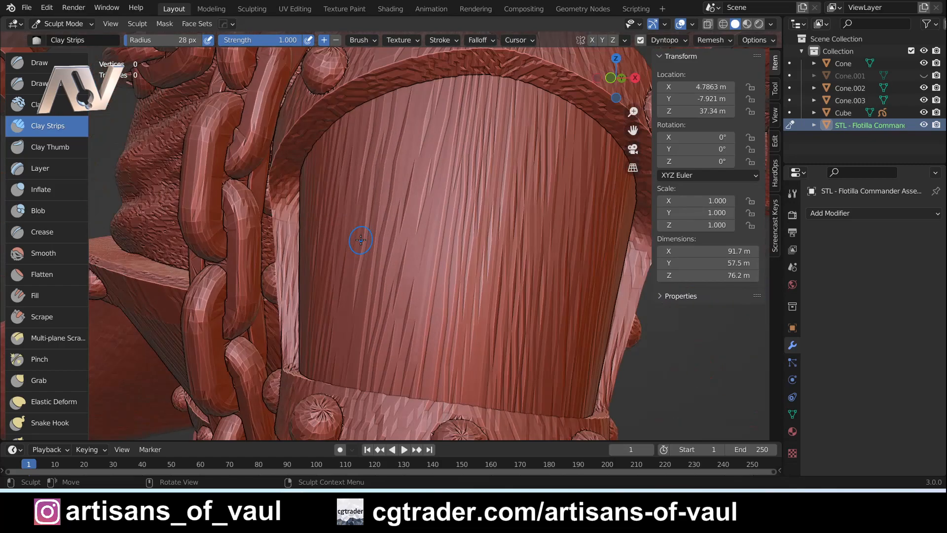
pyautogui.moveTo(388, 256)
pyautogui.mouseDown(button='middle')
pyautogui.moveTo(431, 262)
pyautogui.moveTo(450, 191)
pyautogui.moveTo(380, 190)
pyautogui.mouseUp(button='middle')
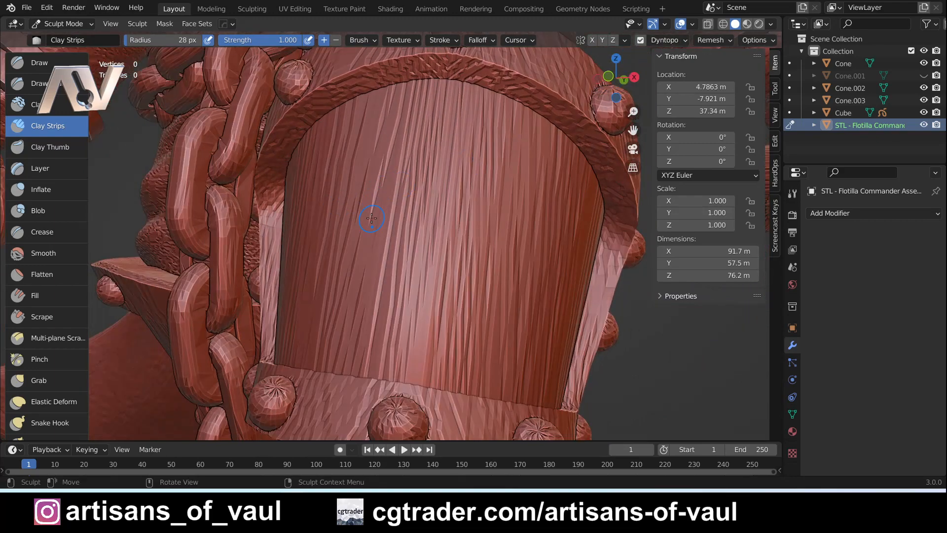
pyautogui.moveTo(325, 228); pyautogui.dragTo(349, 207, button='middle')
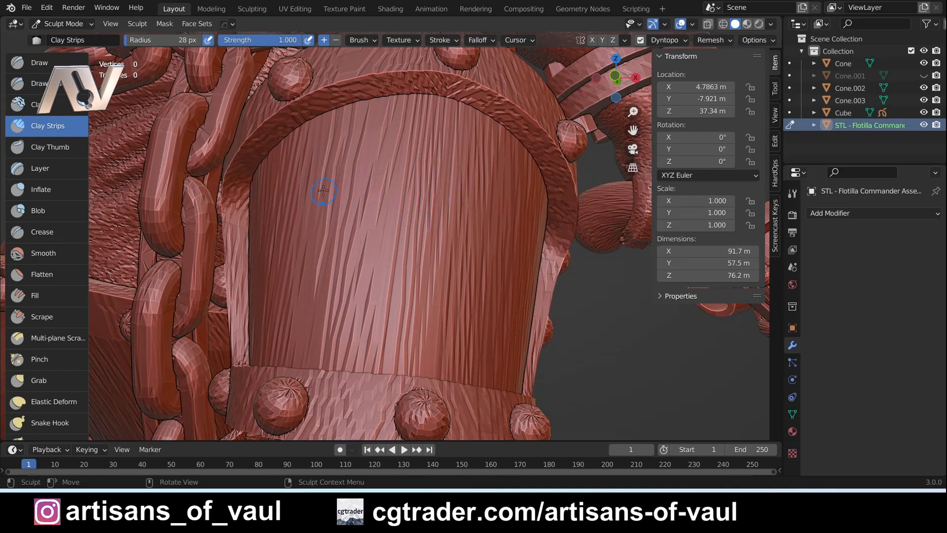
pyautogui.moveTo(321, 191)
pyautogui.mouseDown(button='middle')
pyautogui.moveTo(359, 157)
pyautogui.moveTo(302, 196)
pyautogui.moveTo(311, 211)
pyautogui.mouseUp(button='middle')
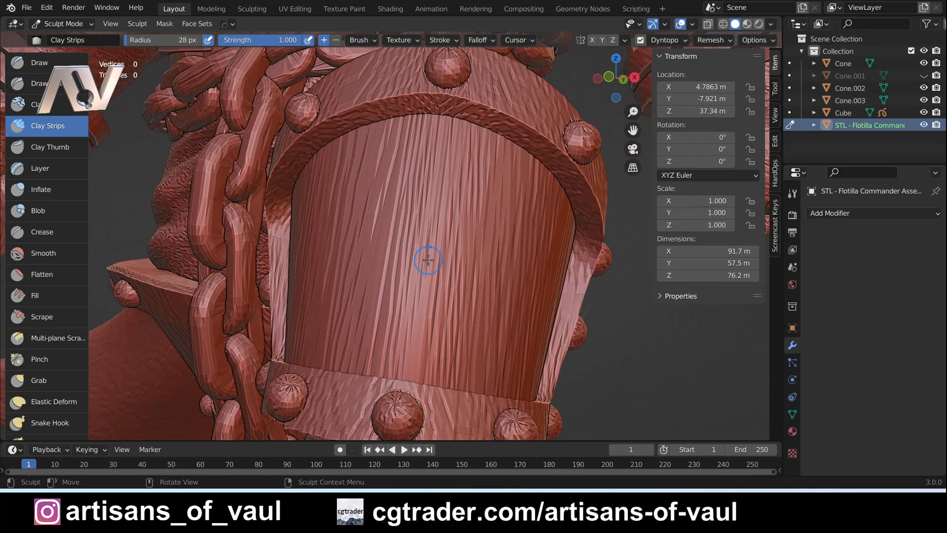
pyautogui.moveTo(364, 266); pyautogui.dragTo(401, 263, button='middle')
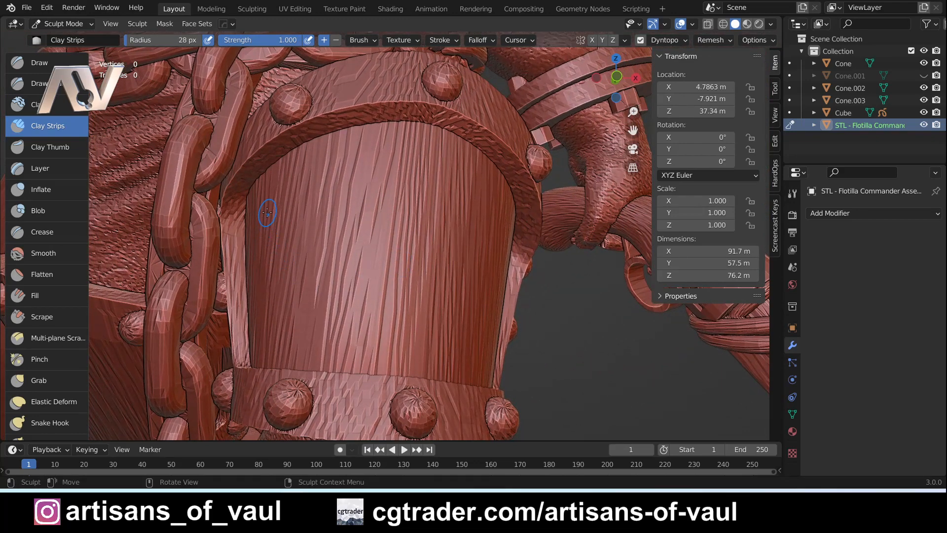
pyautogui.moveTo(481, 197); pyautogui.dragTo(414, 197, button='middle')
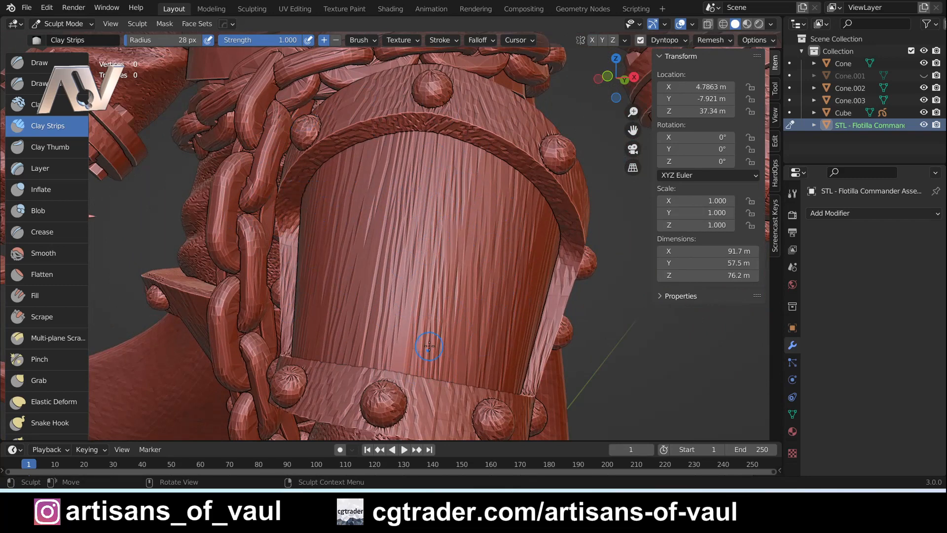
pyautogui.moveTo(412, 291); pyautogui.dragTo(371, 238, button='middle')
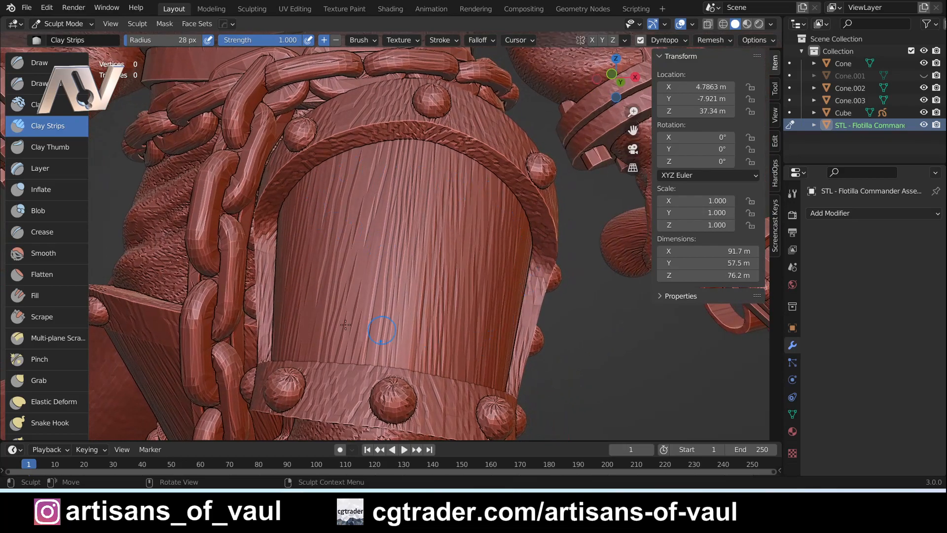
pyautogui.moveTo(305, 301)
pyautogui.mouseDown(button='middle')
pyautogui.moveTo(311, 285)
pyautogui.moveTo(261, 296)
pyautogui.moveTo(279, 299)
pyautogui.mouseUp(button='middle')
pyautogui.moveTo(338, 234); pyautogui.dragTo(323, 196, button='middle')
pyautogui.click(660, 39)
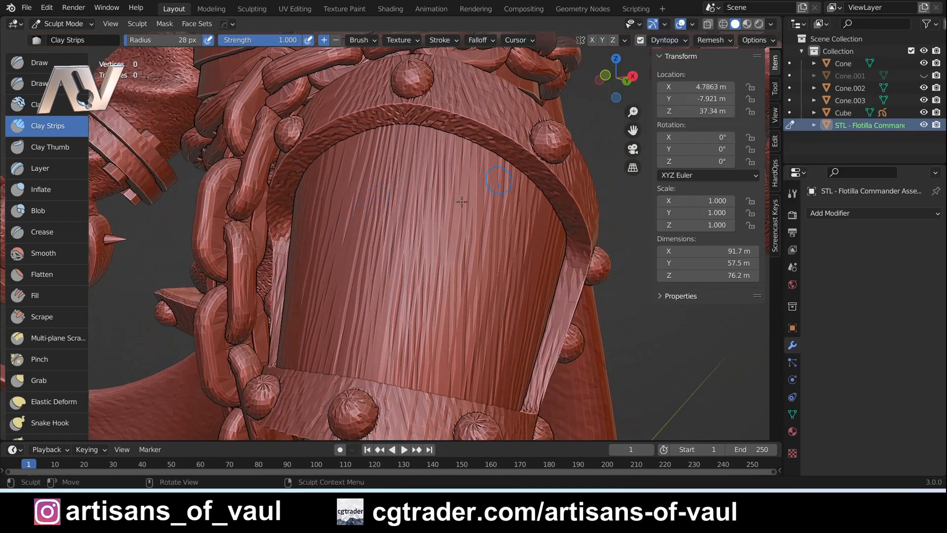
pyautogui.moveTo(337, 244)
pyautogui.mouseDown(button='middle')
pyautogui.moveTo(360, 220)
pyautogui.moveTo(377, 227)
pyautogui.moveTo(341, 235)
pyautogui.mouseUp(button='middle')
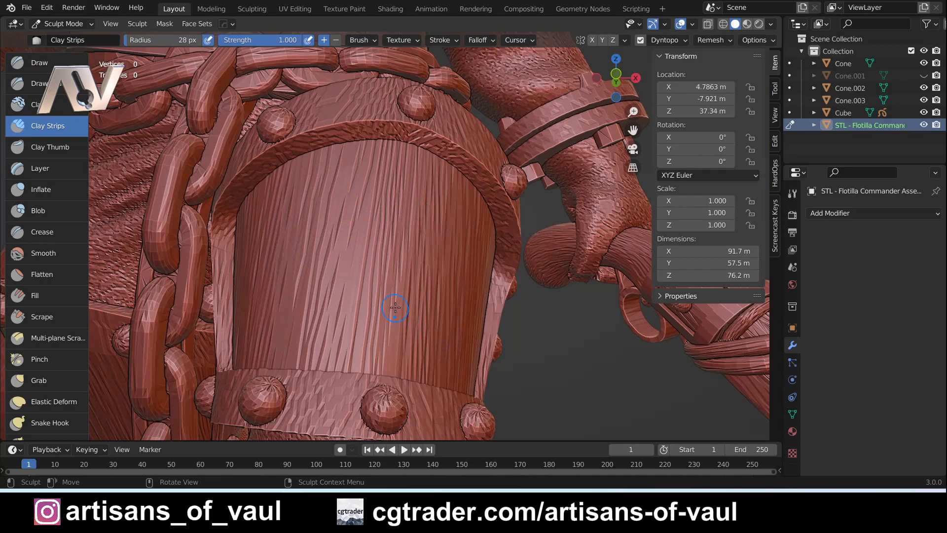
pyautogui.moveTo(339, 281); pyautogui.dragTo(339, 295, button='middle')
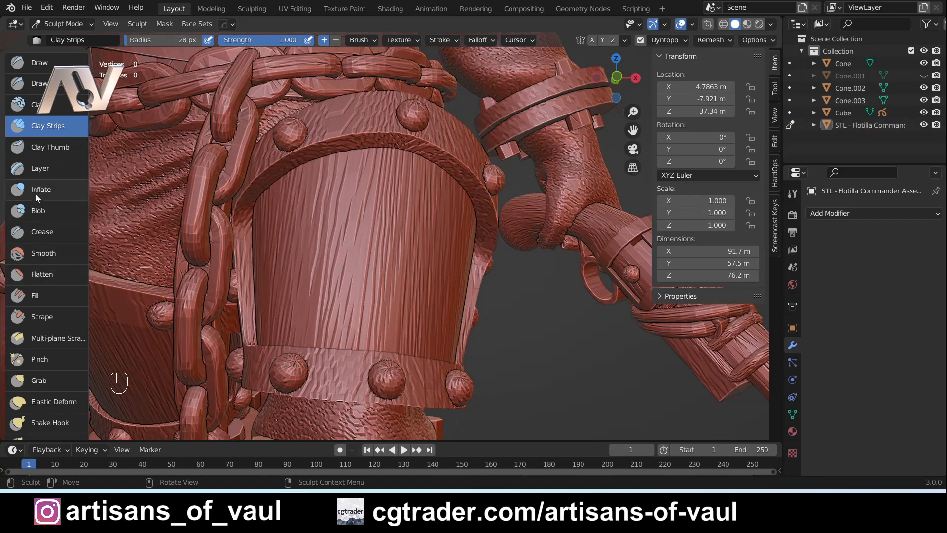
# Step: Choose the Mask brush for the thigh armour plate and set its strength to 1.000
pyautogui.scroll(-1, 33, 212)
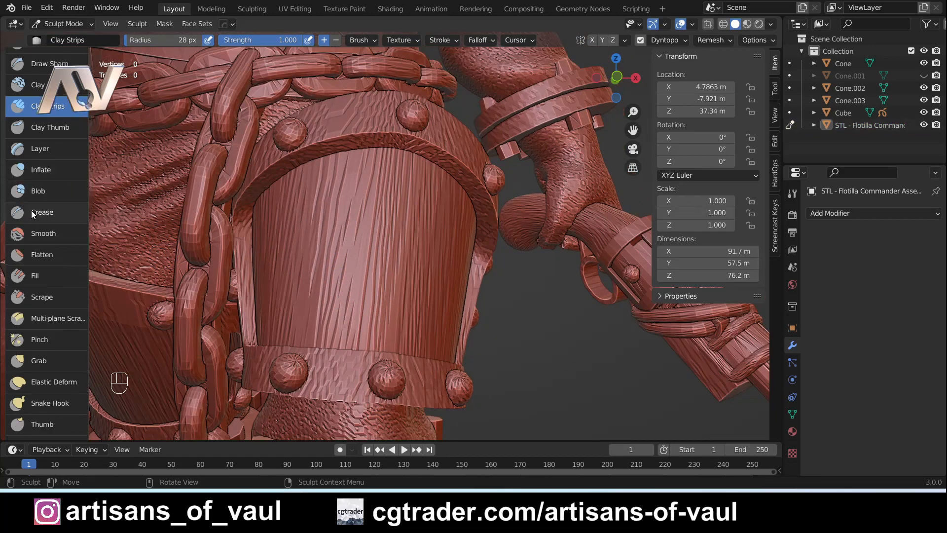
pyautogui.scroll(-9, 31, 212)
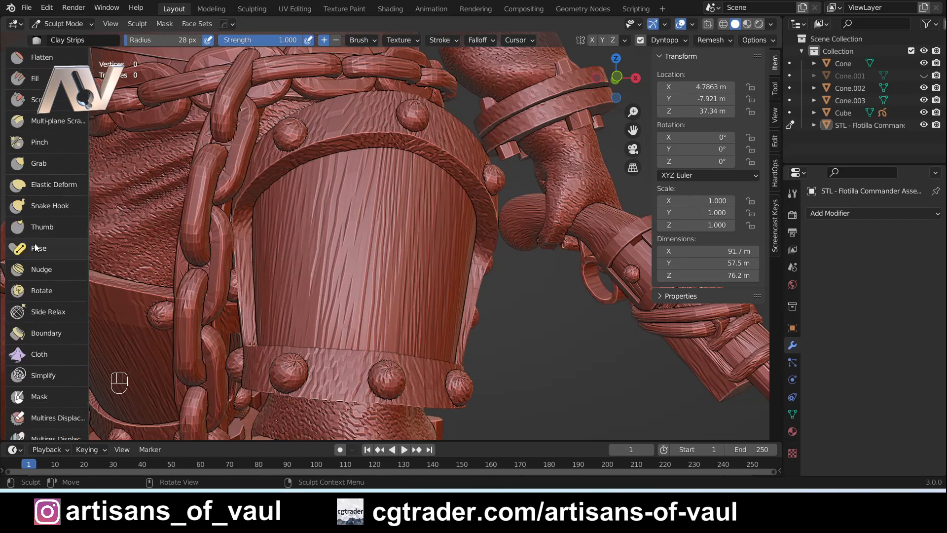
pyautogui.scroll(-3, 34, 244)
pyautogui.click(33, 339)
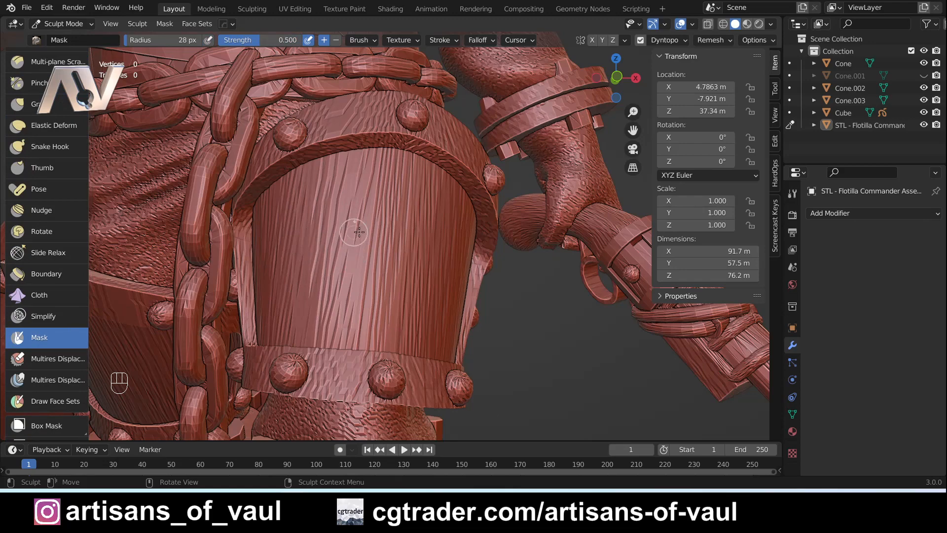
pyautogui.moveTo(304, 236); pyautogui.dragTo(277, 233, button='middle')
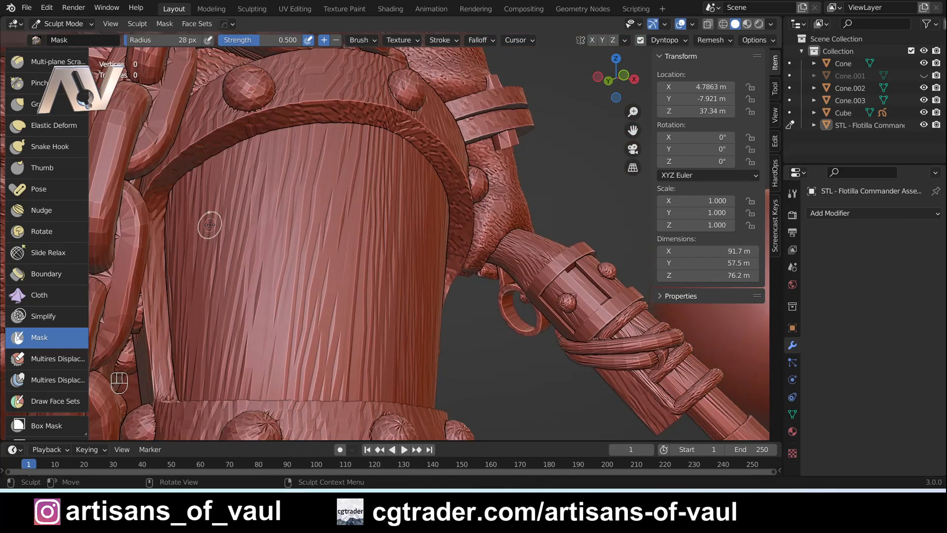
pyautogui.click(793, 194)
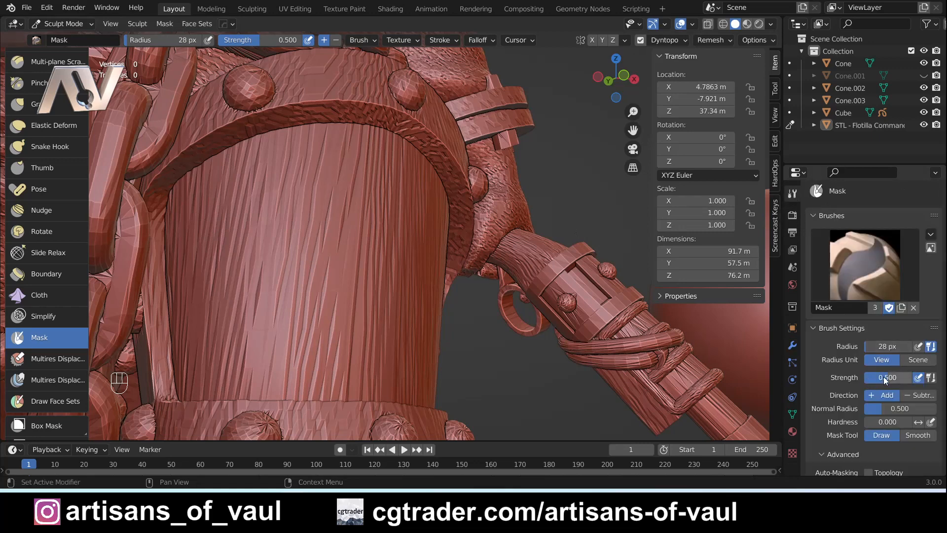
pyautogui.moveTo(883, 377); pyautogui.dragTo(910, 377)
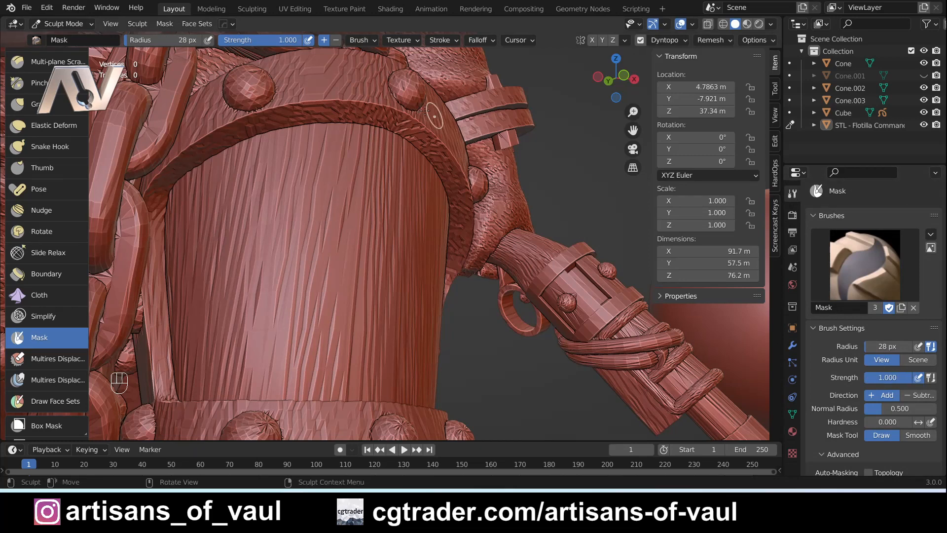
# Step: Paint a mask across the grooved inner surface of the thigh armour plate, and invert it to leave only the plate unmasked
pyautogui.moveTo(390, 217)
pyautogui.mouseDown()
pyautogui.moveTo(349, 190)
pyautogui.moveTo(293, 202)
pyautogui.moveTo(289, 286)
pyautogui.moveTo(304, 252)
pyautogui.moveTo(355, 321)
pyautogui.moveTo(320, 355)
pyautogui.moveTo(345, 267)
pyautogui.moveTo(390, 209)
pyautogui.moveTo(377, 252)
pyautogui.moveTo(379, 237)
pyautogui.moveTo(387, 291)
pyautogui.mouseUp()
pyautogui.moveTo(414, 247); pyautogui.dragTo(391, 240, button='middle')
pyautogui.moveTo(405, 232)
pyautogui.mouseDown()
pyautogui.moveTo(402, 304)
pyautogui.moveTo(403, 217)
pyautogui.moveTo(419, 259)
pyautogui.mouseUp()
pyautogui.moveTo(423, 271); pyautogui.dragTo(367, 261, button='middle')
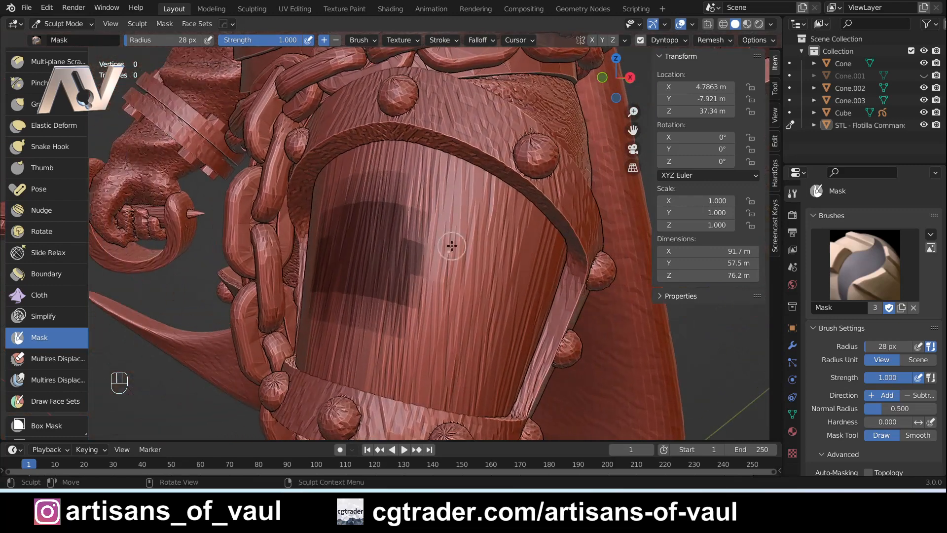
pyautogui.moveTo(448, 244)
pyautogui.mouseDown()
pyautogui.moveTo(466, 277)
pyautogui.moveTo(474, 330)
pyautogui.moveTo(486, 296)
pyautogui.mouseUp()
pyautogui.moveTo(494, 296); pyautogui.dragTo(466, 293, button='middle')
pyautogui.moveTo(542, 286)
pyautogui.mouseDown()
pyautogui.moveTo(512, 346)
pyautogui.moveTo(527, 410)
pyautogui.moveTo(568, 276)
pyautogui.moveTo(550, 325)
pyautogui.mouseUp()
pyautogui.moveTo(537, 267)
pyautogui.mouseDown()
pyautogui.moveTo(496, 355)
pyautogui.moveTo(494, 232)
pyautogui.moveTo(535, 262)
pyautogui.moveTo(486, 222)
pyautogui.moveTo(423, 217)
pyautogui.moveTo(435, 196)
pyautogui.moveTo(461, 217)
pyautogui.mouseUp()
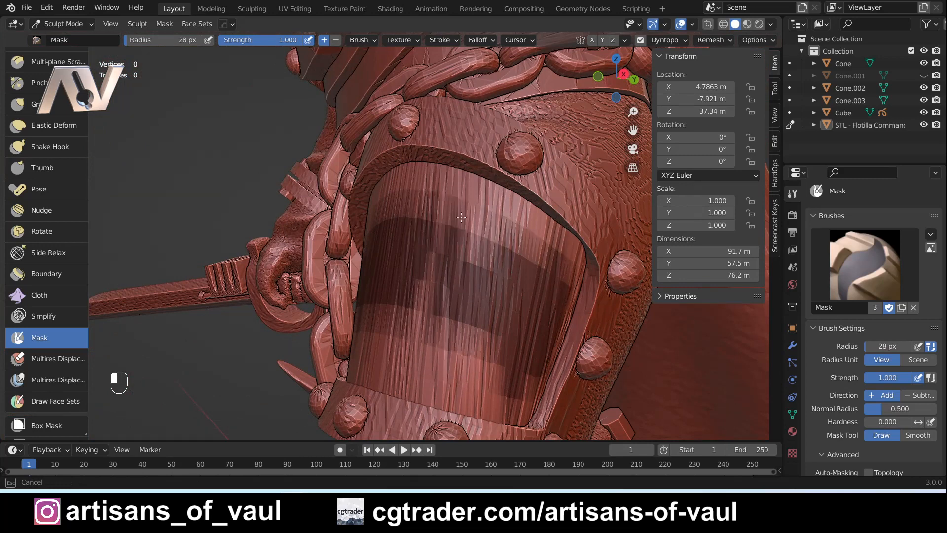
pyautogui.moveTo(422, 261)
pyautogui.mouseDown()
pyautogui.moveTo(418, 330)
pyautogui.moveTo(486, 246)
pyautogui.moveTo(495, 271)
pyautogui.moveTo(456, 200)
pyautogui.moveTo(403, 338)
pyautogui.mouseUp()
pyautogui.moveTo(395, 315); pyautogui.dragTo(476, 320, button='middle')
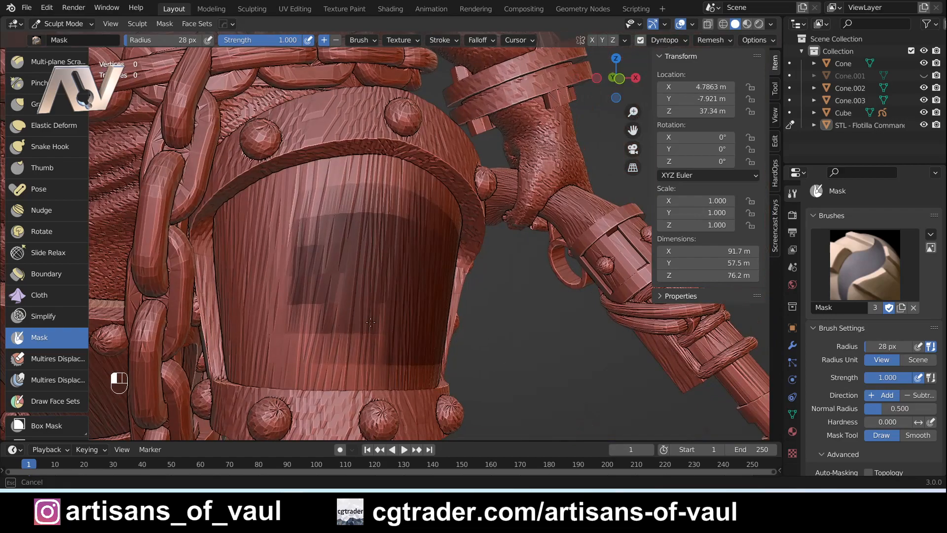
pyautogui.moveTo(321, 276); pyautogui.dragTo(408, 192)
pyautogui.moveTo(408, 193)
pyautogui.mouseDown(button='middle')
pyautogui.moveTo(345, 217)
pyautogui.moveTo(424, 257)
pyautogui.mouseUp(button='middle')
pyautogui.moveTo(346, 316)
pyautogui.mouseDown()
pyautogui.moveTo(276, 355)
pyautogui.moveTo(296, 325)
pyautogui.mouseUp()
pyautogui.moveTo(296, 326); pyautogui.dragTo(261, 291, button='middle')
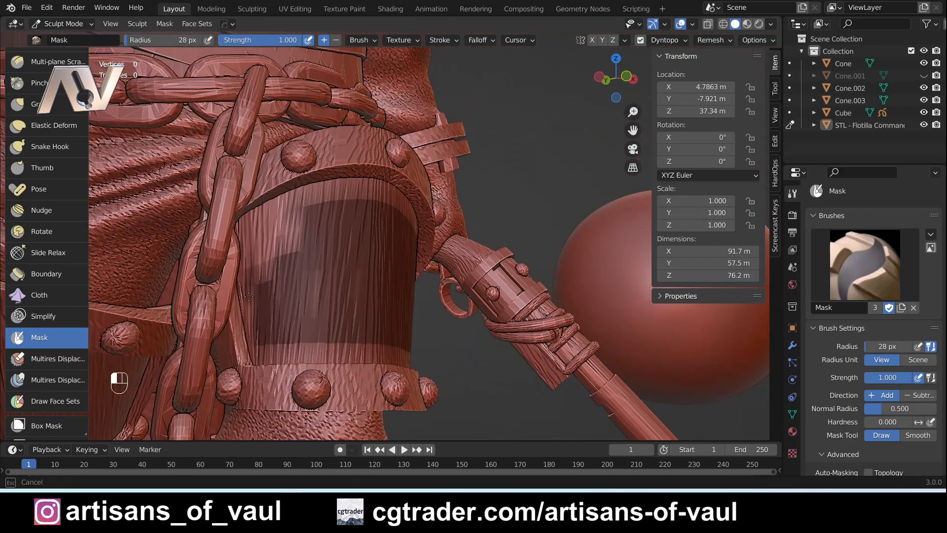
pyautogui.moveTo(261, 291); pyautogui.dragTo(282, 308)
pyautogui.moveTo(282, 308); pyautogui.dragTo(397, 333, button='middle')
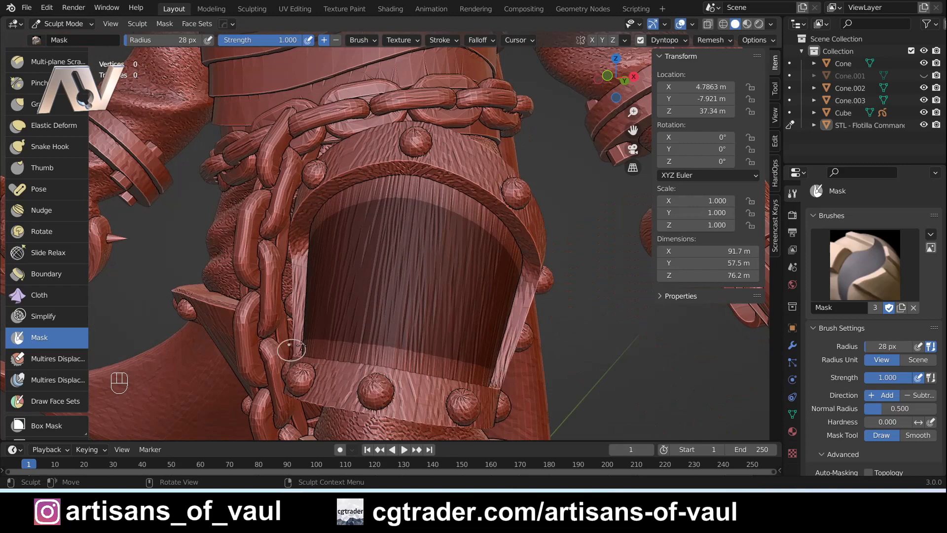
pyautogui.moveTo(351, 309)
pyautogui.mouseDown(button='middle')
pyautogui.moveTo(399, 306)
pyautogui.moveTo(321, 307)
pyautogui.mouseUp(button='middle')
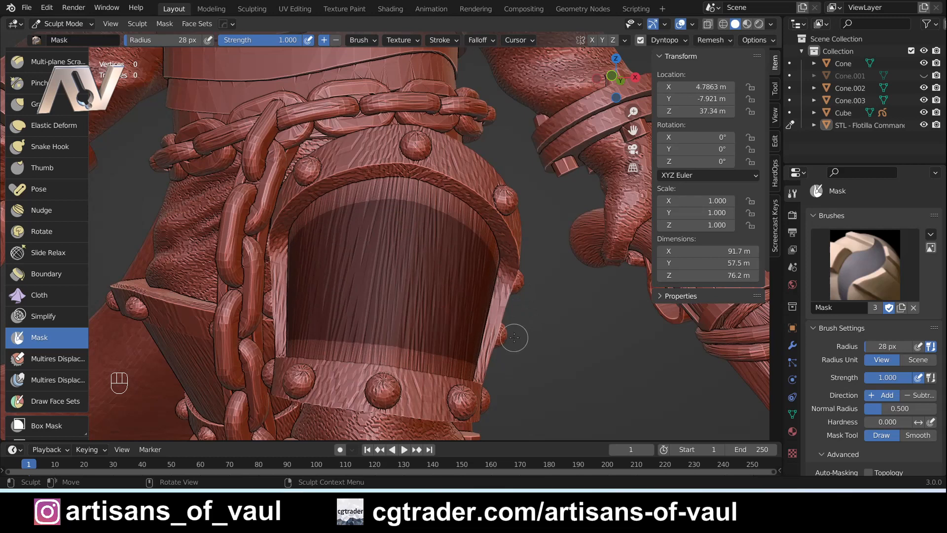
pyautogui.hotkey('ctrl', 'i')
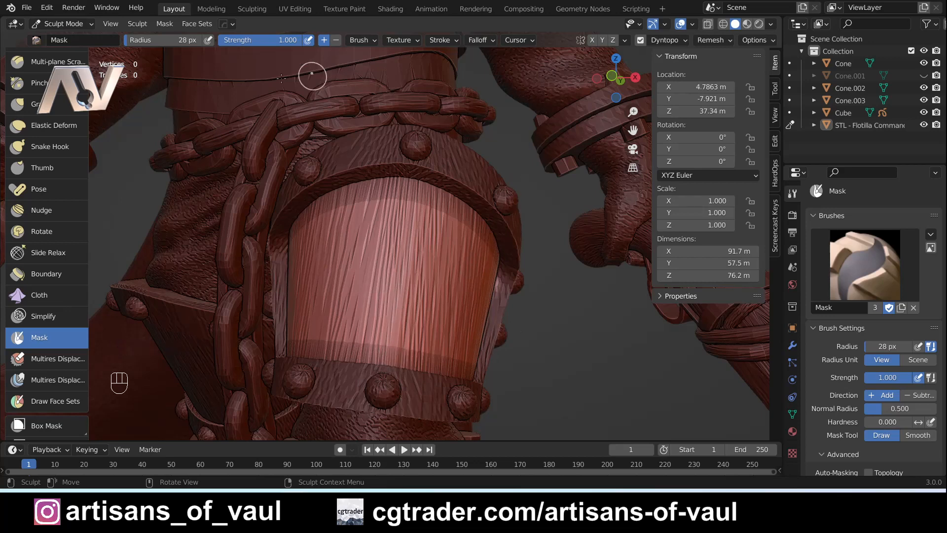
# Step: Refine the unmasked thigh plate with Dyntopo's Detail Flood Fill, using Subdivide Collapse and Constant Detail
pyautogui.moveTo(476, 332); pyautogui.dragTo(415, 306, button='middle')
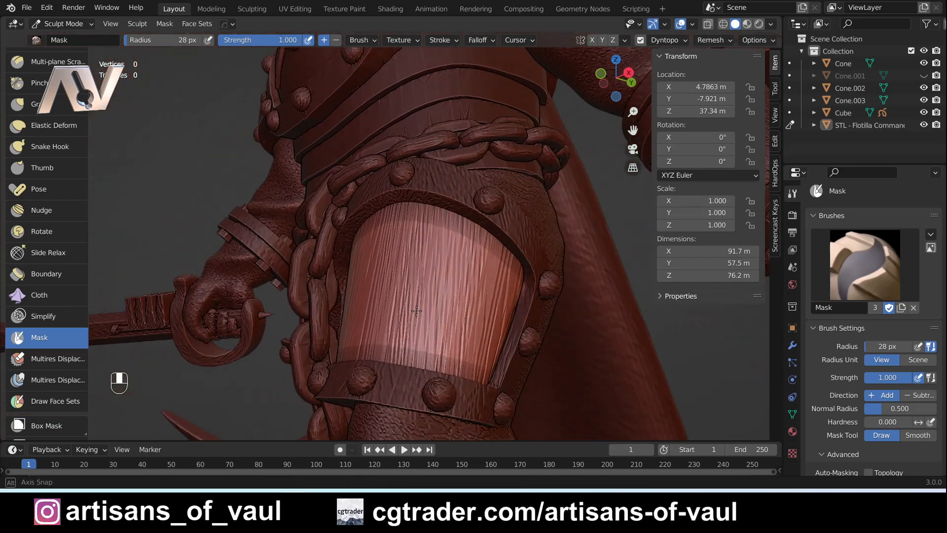
pyautogui.scroll(2, 416, 305)
pyautogui.keyDown('shift'); pyautogui.moveTo(347, 326); pyautogui.dragTo(392, 259, button='middle'); pyautogui.keyUp('shift')
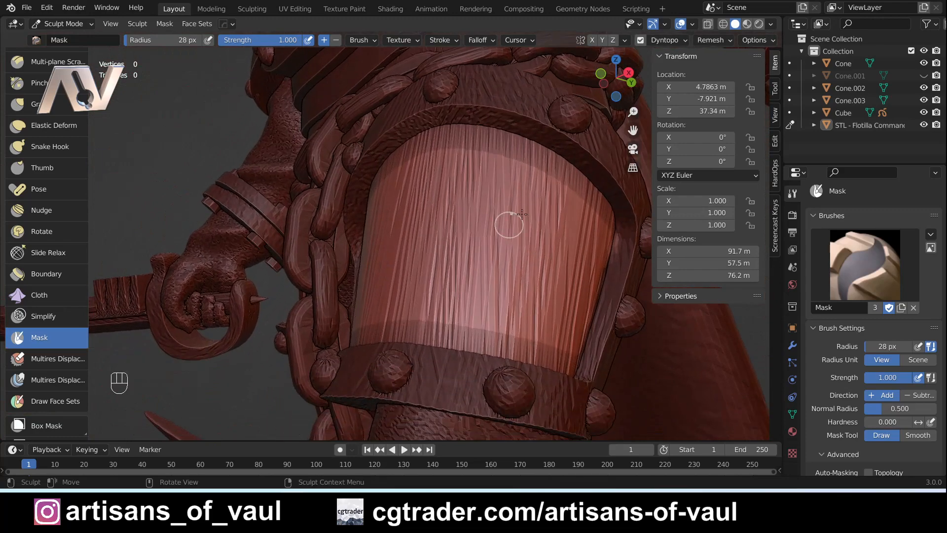
pyautogui.moveTo(423, 214)
pyautogui.mouseDown(button='middle')
pyautogui.moveTo(472, 233)
pyautogui.moveTo(443, 218)
pyautogui.mouseUp(button='middle')
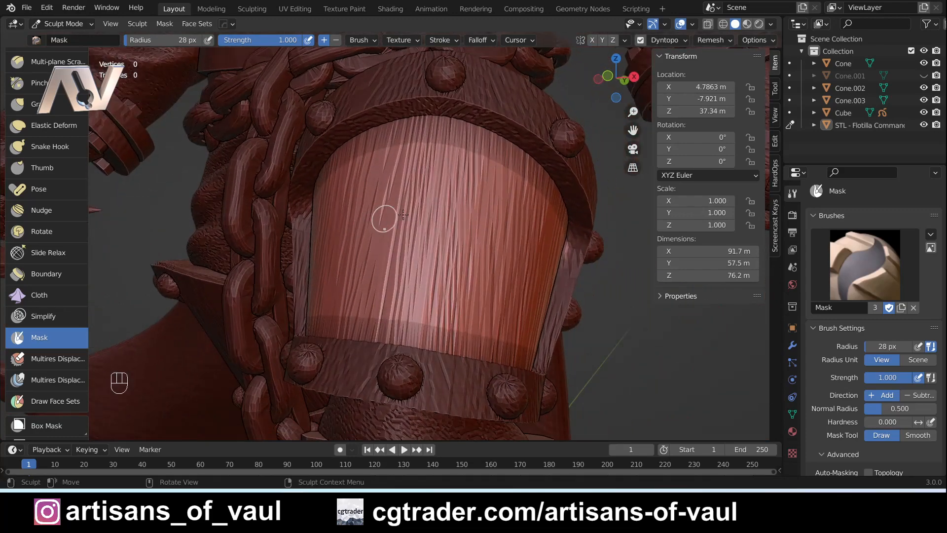
pyautogui.click(665, 38)
pyautogui.click(676, 41)
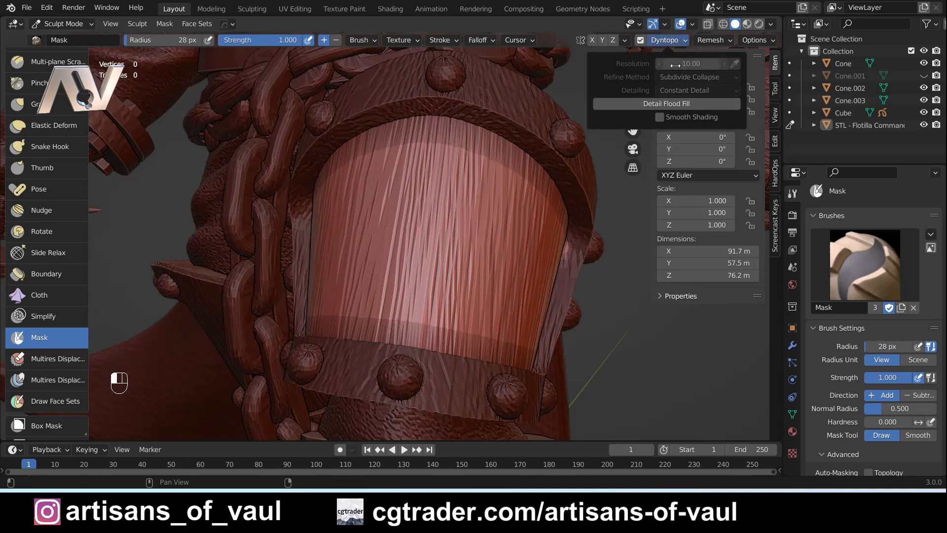
pyautogui.click(677, 64)
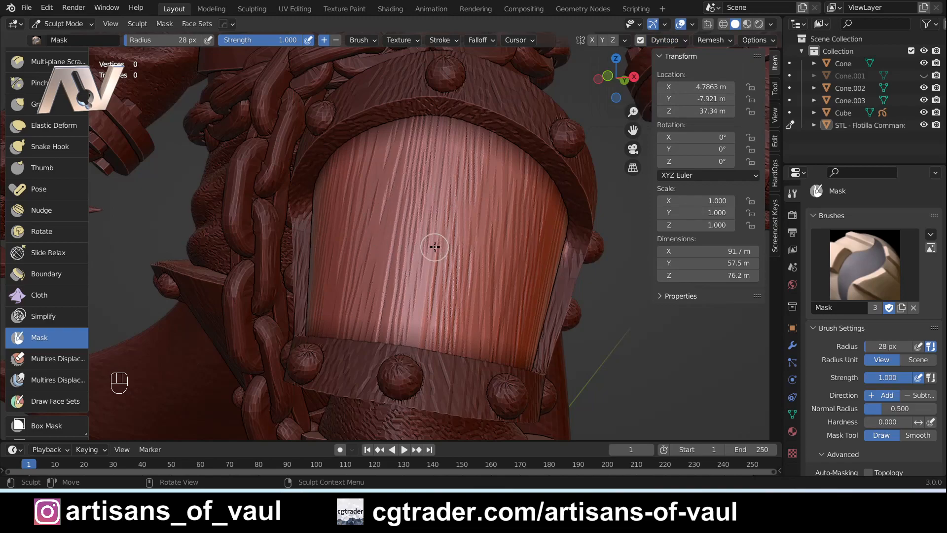
# Step: Examine the thigh plate's grooves up close, check its vertex density in Edit Mode, and return to Sculpt Mode
pyautogui.scroll(3, 434, 247)
pyautogui.moveTo(407, 256); pyautogui.dragTo(474, 215, button='middle')
pyautogui.scroll(-2, 471, 217)
pyautogui.moveTo(307, 210); pyautogui.dragTo(279, 184, button='middle')
pyautogui.moveTo(355, 250)
pyautogui.mouseDown(button='middle')
pyautogui.moveTo(372, 255)
pyautogui.moveTo(228, 153)
pyautogui.mouseUp(button='middle')
pyautogui.click(69, 23)
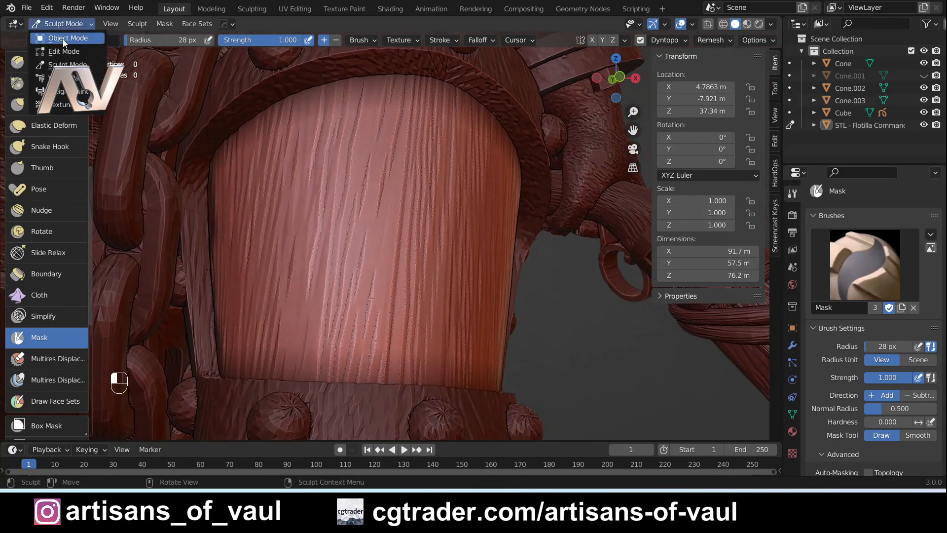
pyautogui.click(70, 51)
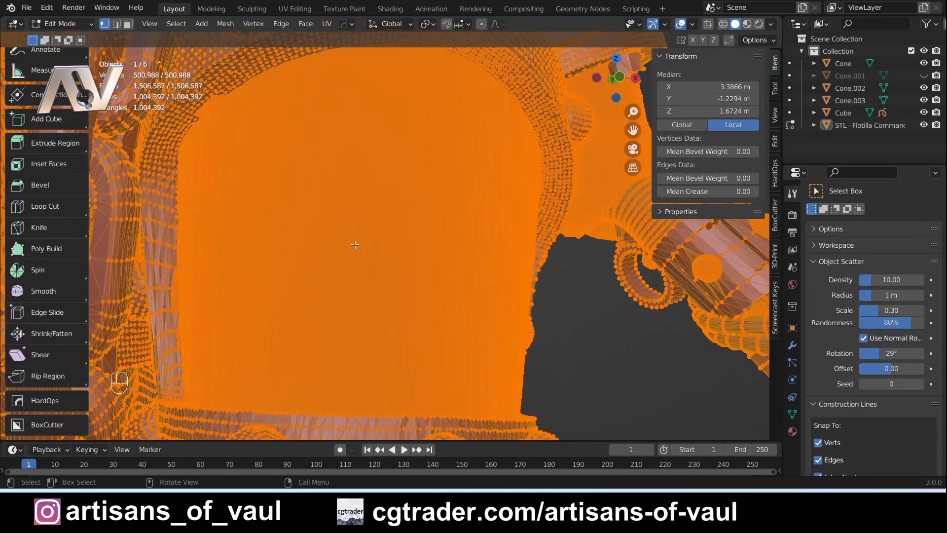
pyautogui.scroll(6, 375, 239)
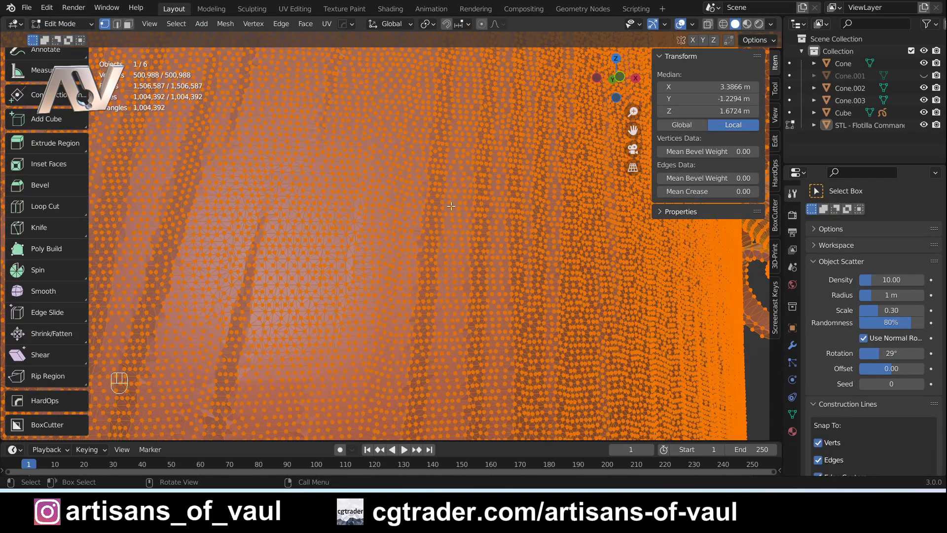
pyautogui.scroll(-6, 364, 205)
pyautogui.scroll(2, 381, 214)
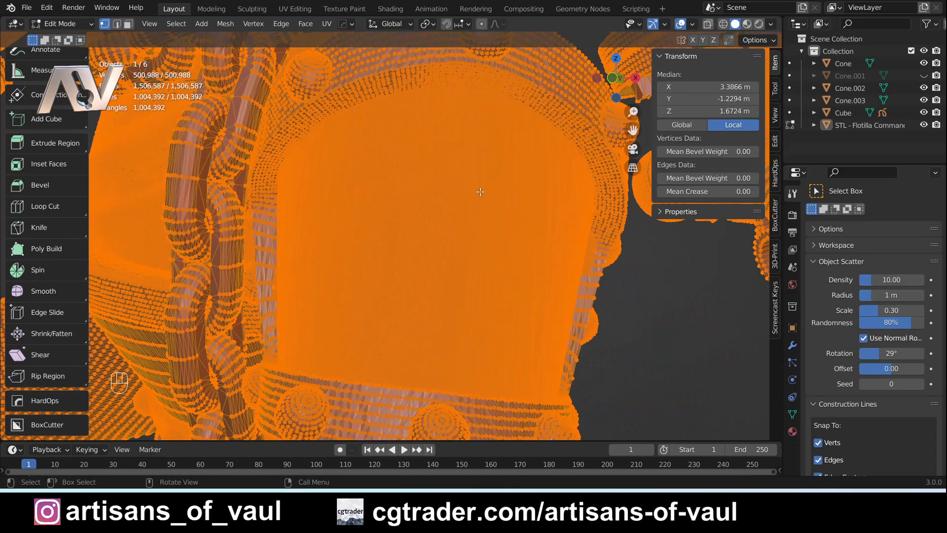
pyautogui.click(70, 24)
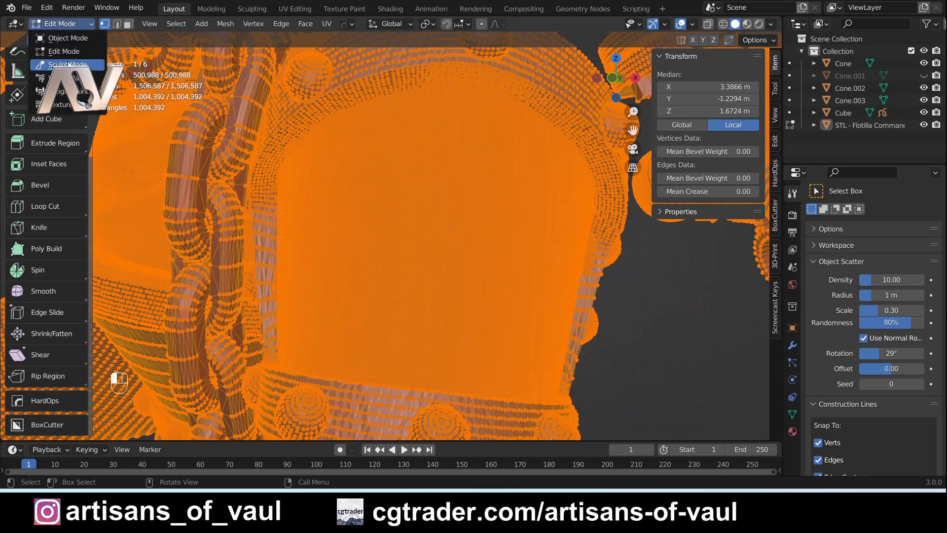
pyautogui.press('Return')
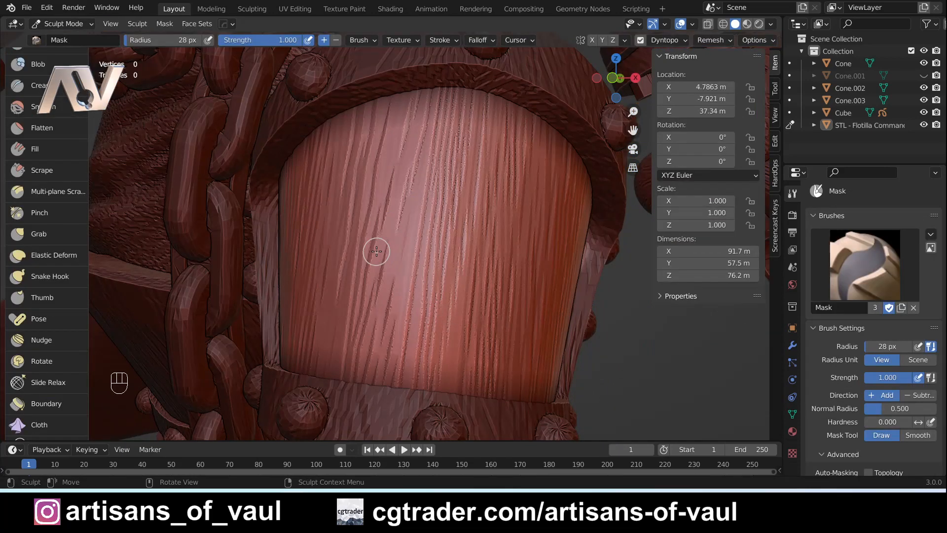
# Step: Choose the Smooth brush and set its radius to 95 px
pyautogui.scroll(-5, 375, 250)
pyautogui.scroll(5, 390, 227)
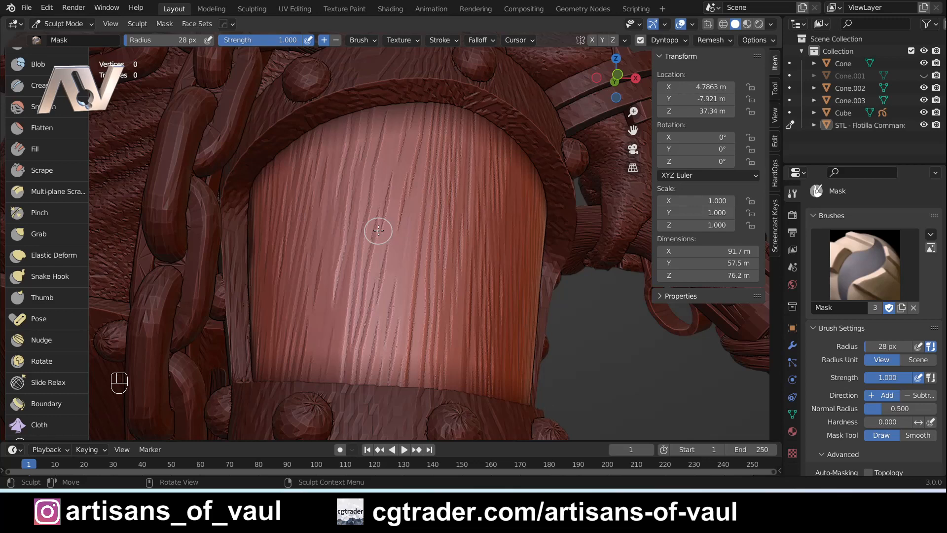
pyautogui.click(42, 113)
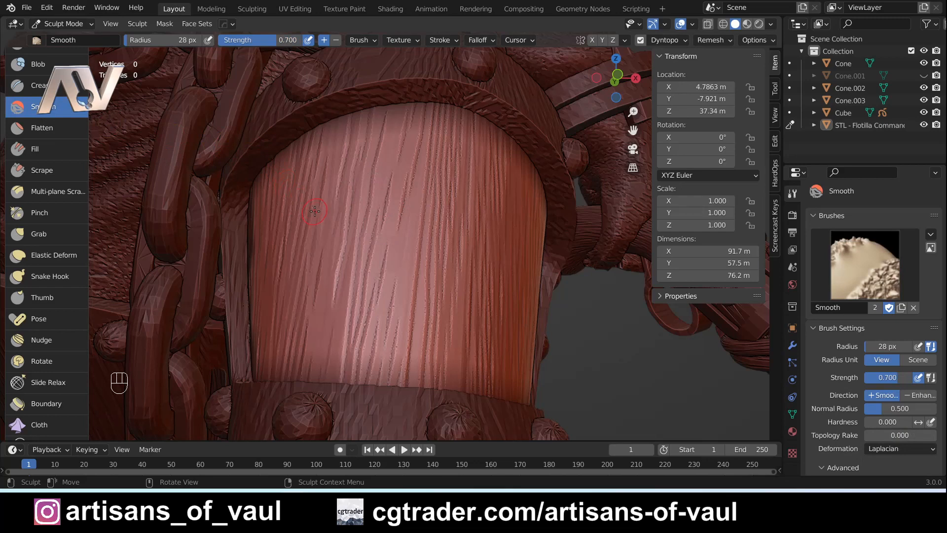
pyautogui.press('f')
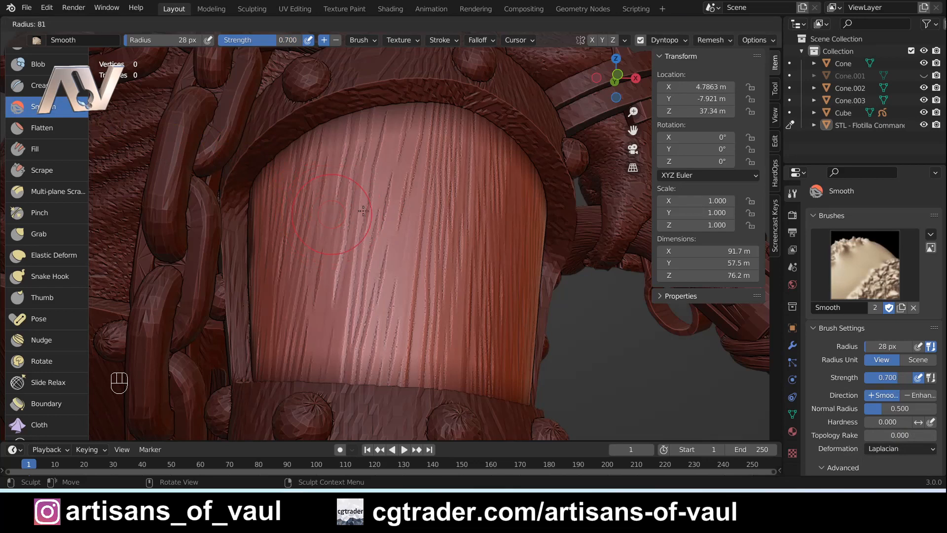
pyautogui.click(365, 212)
# Step: Smooth away the vertical grooves across the unmasked thigh plate with the Smooth brush at strength 0.700
pyautogui.moveTo(365, 212)
pyautogui.mouseDown()
pyautogui.moveTo(340, 198)
pyautogui.moveTo(306, 207)
pyautogui.moveTo(354, 180)
pyautogui.moveTo(356, 156)
pyautogui.mouseUp()
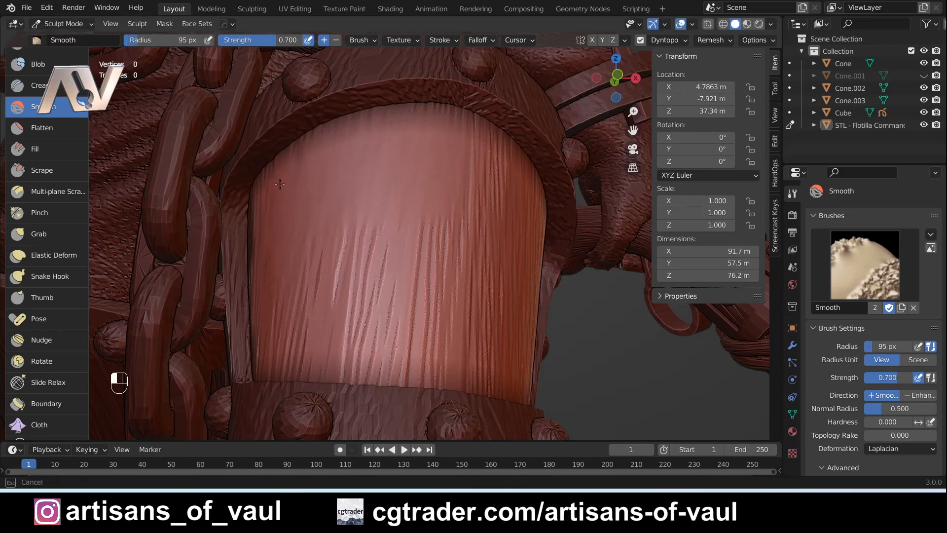
pyautogui.moveTo(282, 310)
pyautogui.mouseDown()
pyautogui.moveTo(339, 271)
pyautogui.moveTo(394, 340)
pyautogui.moveTo(424, 286)
pyautogui.moveTo(298, 317)
pyautogui.moveTo(279, 340)
pyautogui.mouseUp()
pyautogui.moveTo(397, 285); pyautogui.dragTo(438, 288, button='middle')
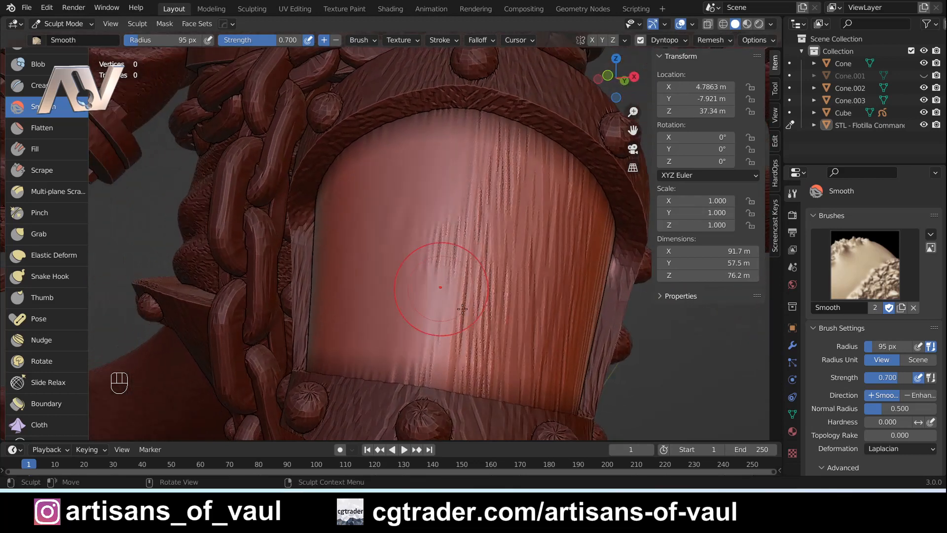
pyautogui.moveTo(441, 290)
pyautogui.mouseDown()
pyautogui.moveTo(434, 344)
pyautogui.moveTo(509, 351)
pyautogui.mouseUp()
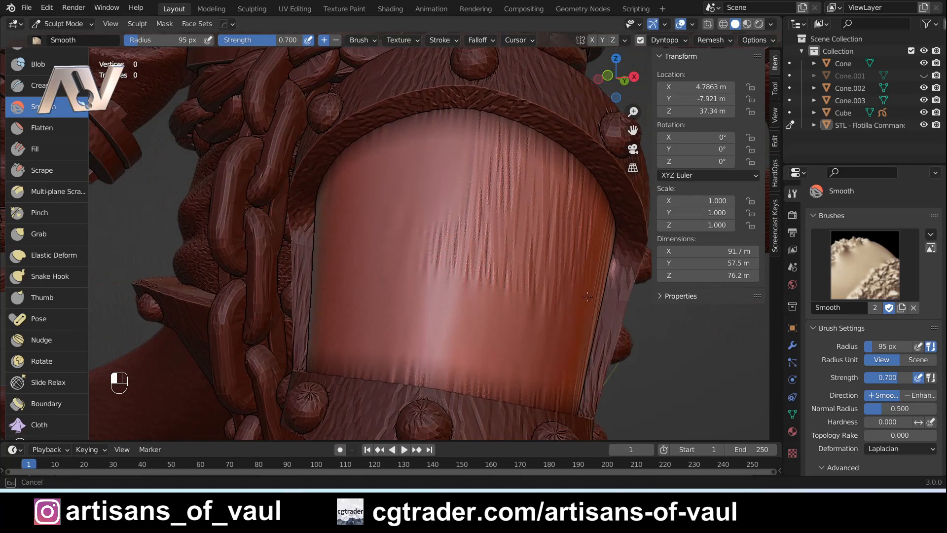
pyautogui.moveTo(587, 297)
pyautogui.mouseDown()
pyautogui.moveTo(558, 208)
pyautogui.moveTo(574, 178)
pyautogui.moveTo(493, 227)
pyautogui.moveTo(480, 281)
pyautogui.mouseUp()
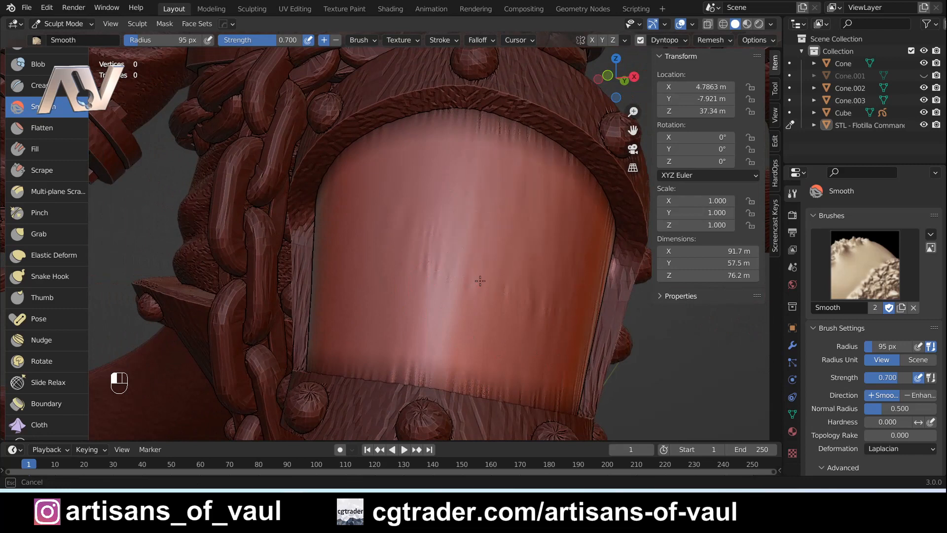
pyautogui.moveTo(473, 232); pyautogui.dragTo(570, 286)
pyautogui.moveTo(571, 285); pyautogui.dragTo(548, 290, button='middle')
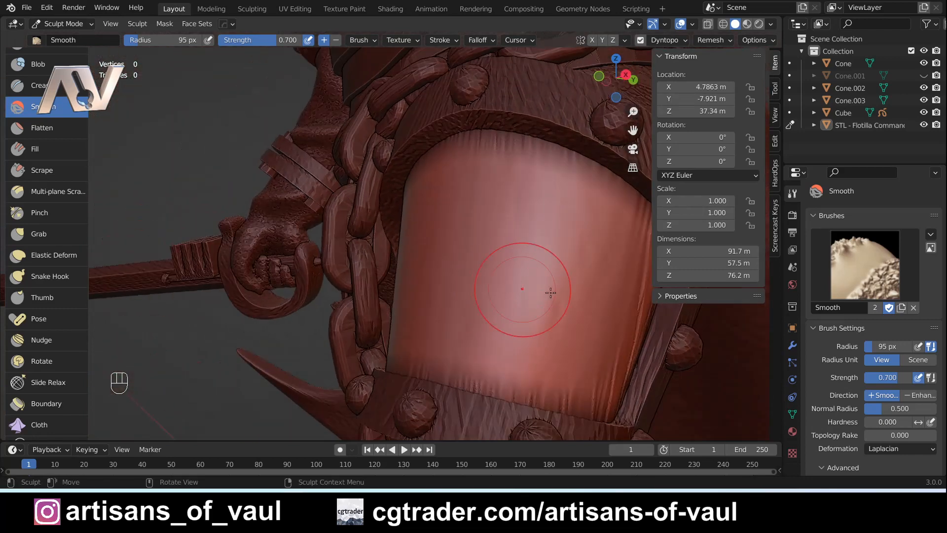
# Step: View the smoothed thigh plate on the whole figure, and smooth the remaining grooves near its edges
pyautogui.moveTo(577, 256); pyautogui.dragTo(434, 215, button='middle')
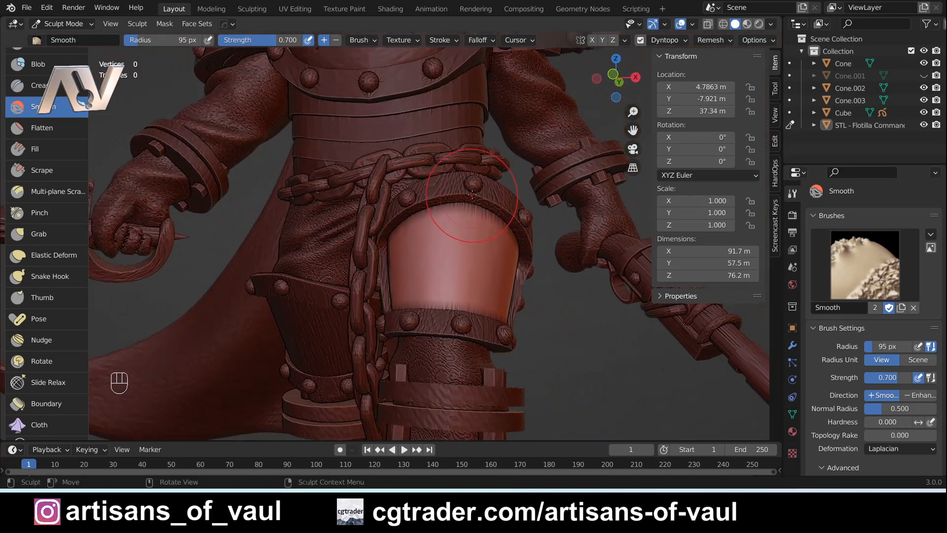
pyautogui.scroll(-7, 466, 199)
pyautogui.moveTo(429, 171); pyautogui.dragTo(423, 207, button='middle')
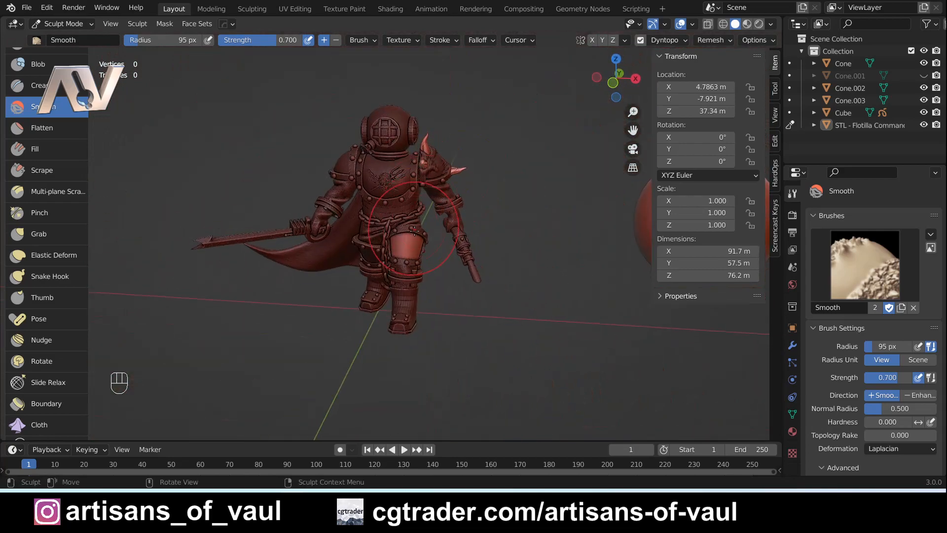
pyautogui.scroll(3, 400, 211)
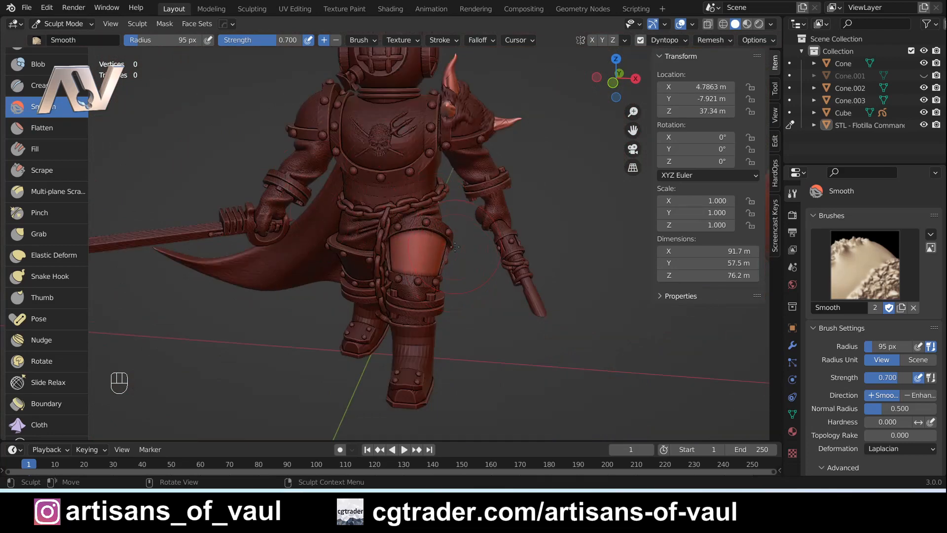
pyautogui.scroll(6, 454, 251)
pyautogui.moveTo(456, 264)
pyautogui.keyDown('shift'); pyautogui.mouseDown(button='middle')
pyautogui.moveTo(393, 233)
pyautogui.moveTo(394, 225)
pyautogui.moveTo(490, 215)
pyautogui.mouseUp(button='middle'); pyautogui.keyUp('shift')
pyautogui.scroll(3, 390, 234)
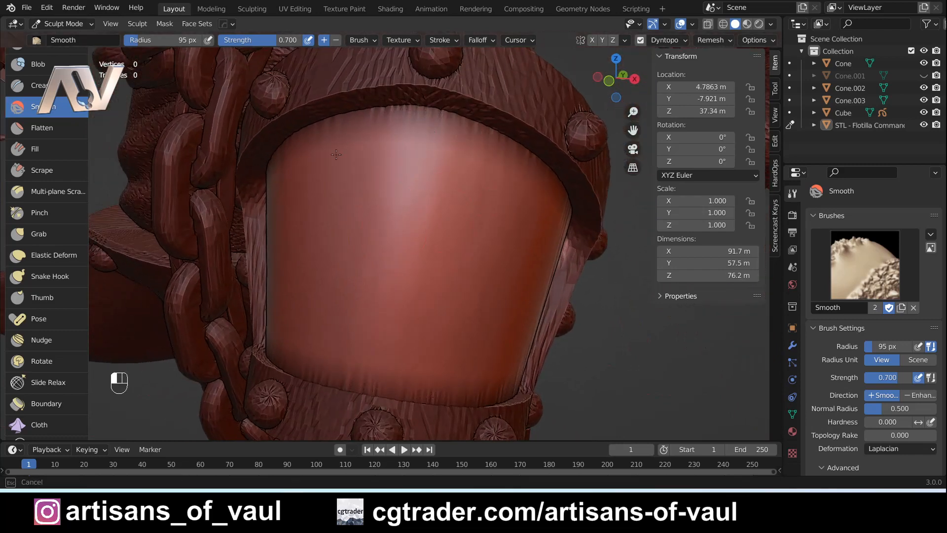
pyautogui.moveTo(508, 367); pyautogui.dragTo(593, 253, button='middle')
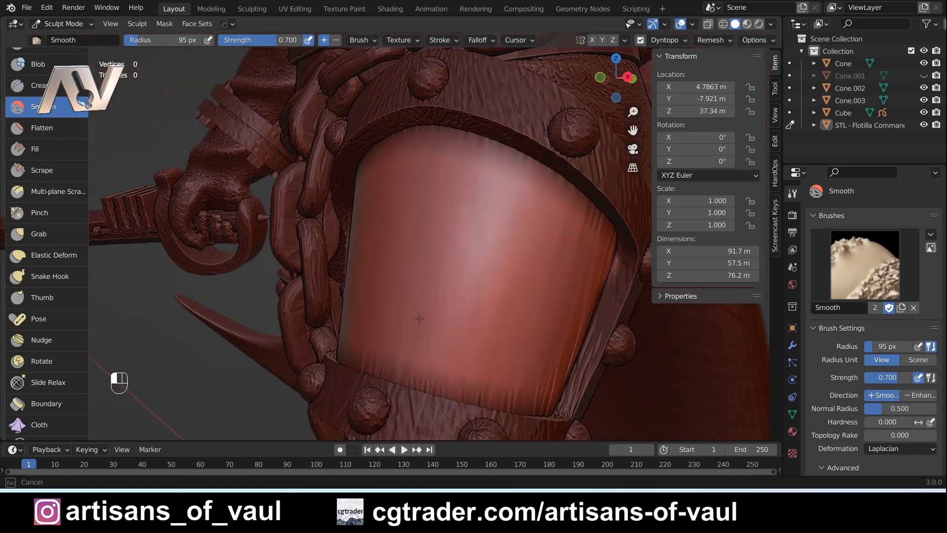
pyautogui.moveTo(468, 298)
pyautogui.mouseDown(button='middle')
pyautogui.moveTo(374, 288)
pyautogui.moveTo(360, 364)
pyautogui.mouseUp(button='middle')
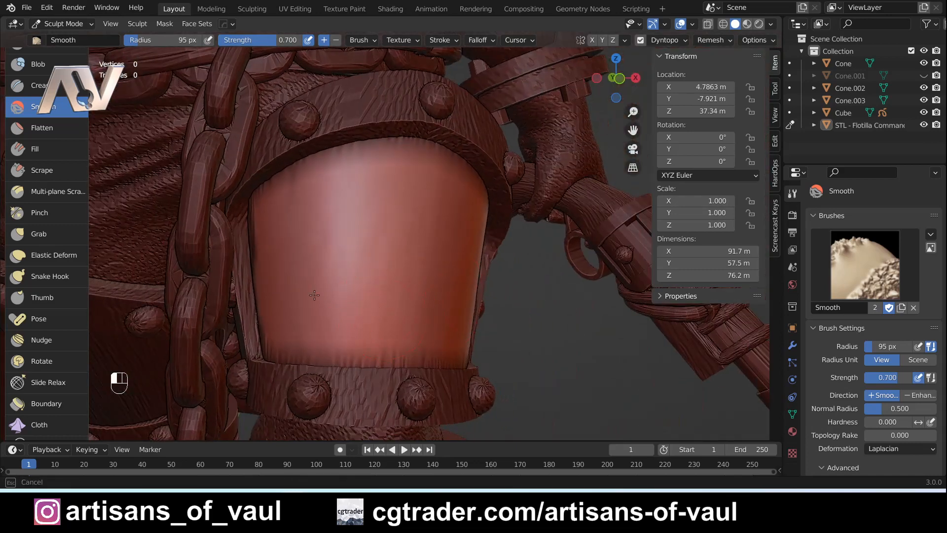
pyautogui.moveTo(278, 205); pyautogui.dragTo(302, 196)
pyautogui.moveTo(415, 207); pyautogui.dragTo(421, 324)
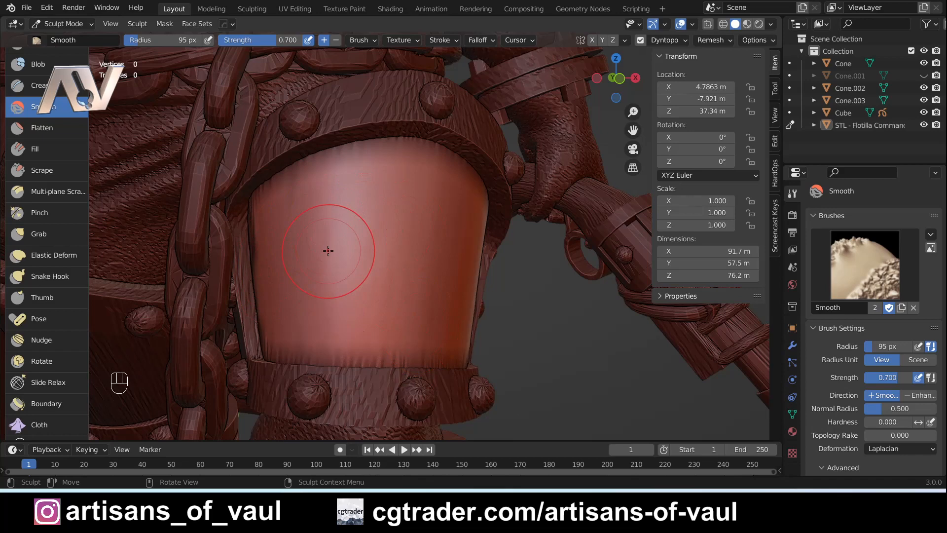
# Step: Clear the mask from the whole figure and inspect the smoothed thigh plate
pyautogui.press('alt')
pyautogui.hotkey('alt', 'm')
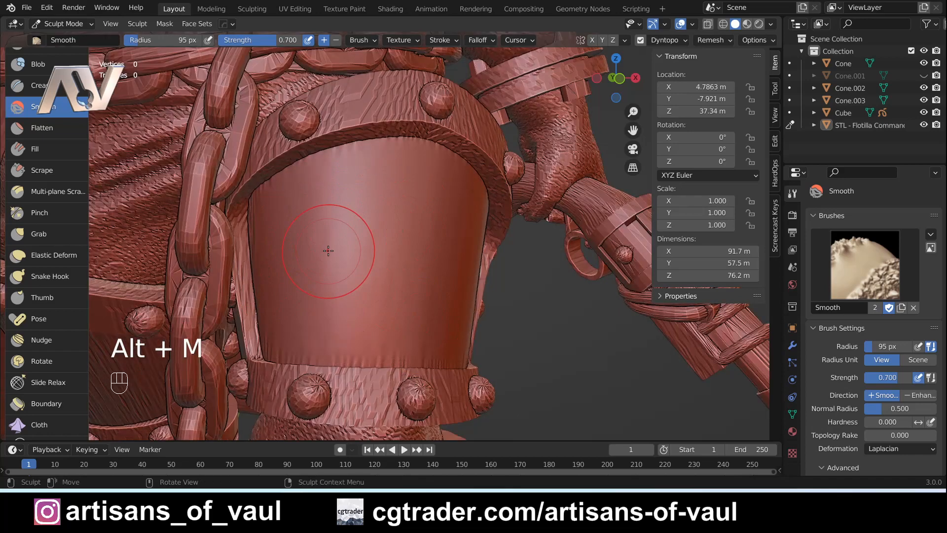
pyautogui.moveTo(413, 244)
pyautogui.mouseDown(button='middle')
pyautogui.moveTo(366, 226)
pyautogui.moveTo(461, 222)
pyautogui.mouseUp(button='middle')
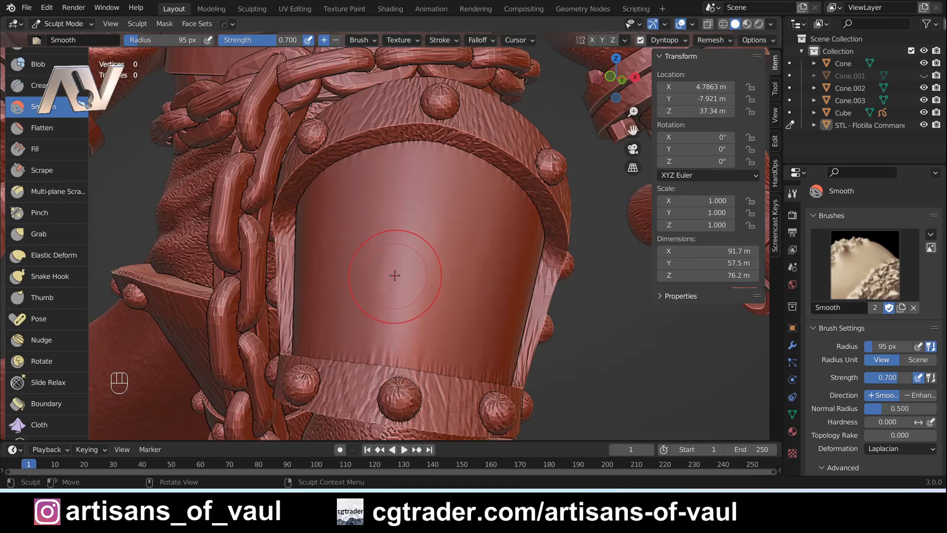
# Step: Inspect the smoothed thigh plate from several angles, both close up and in context on the whole figure
pyautogui.moveTo(394, 275); pyautogui.dragTo(341, 185, button='middle')
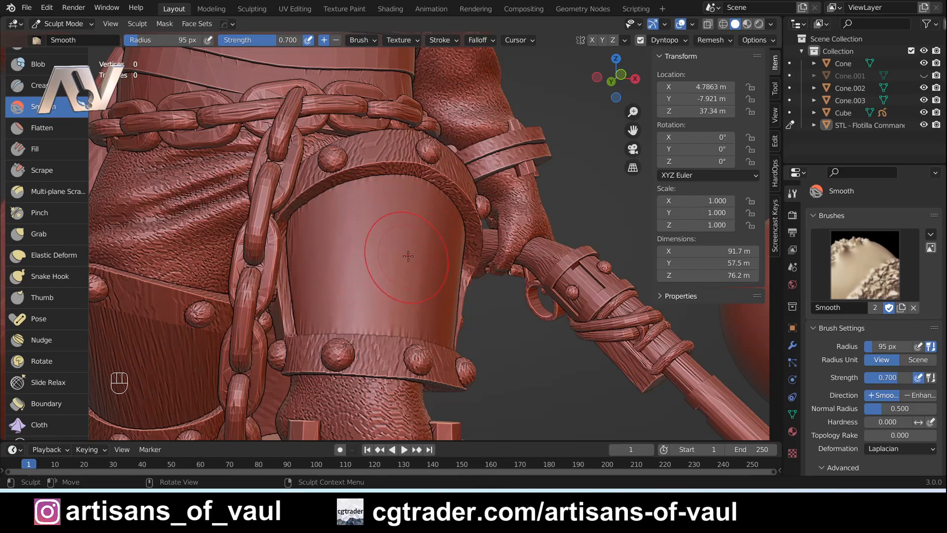
pyautogui.moveTo(363, 249); pyautogui.dragTo(372, 254, button='middle')
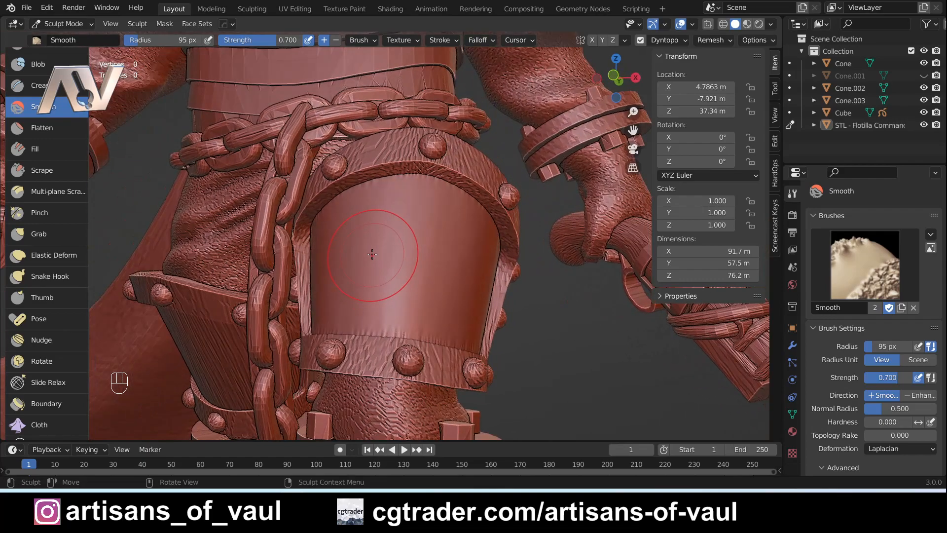
pyautogui.moveTo(395, 212); pyautogui.dragTo(409, 276, button='middle')
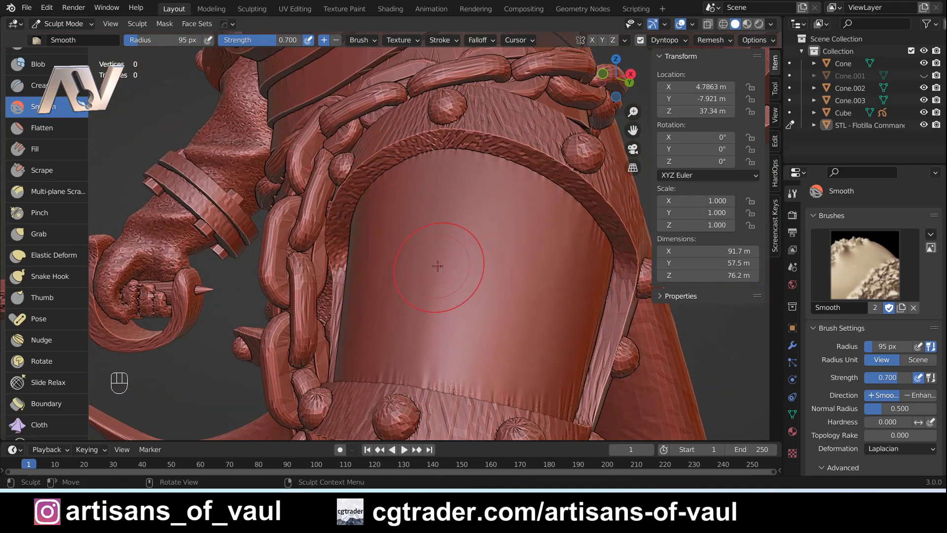
pyautogui.scroll(-3, 437, 266)
pyautogui.scroll(-3, 437, 266)
pyautogui.moveTo(438, 266); pyautogui.dragTo(441, 252, button='middle')
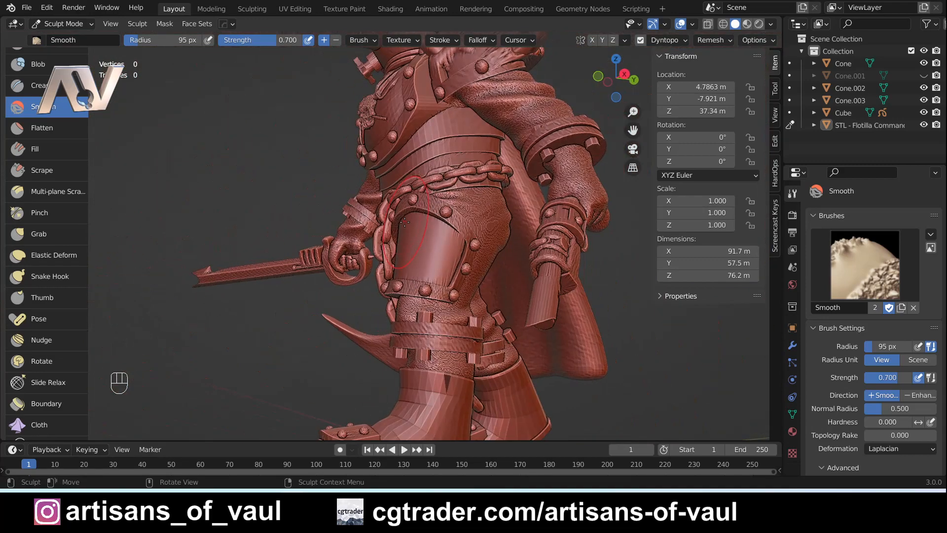
pyautogui.scroll(4, 397, 241)
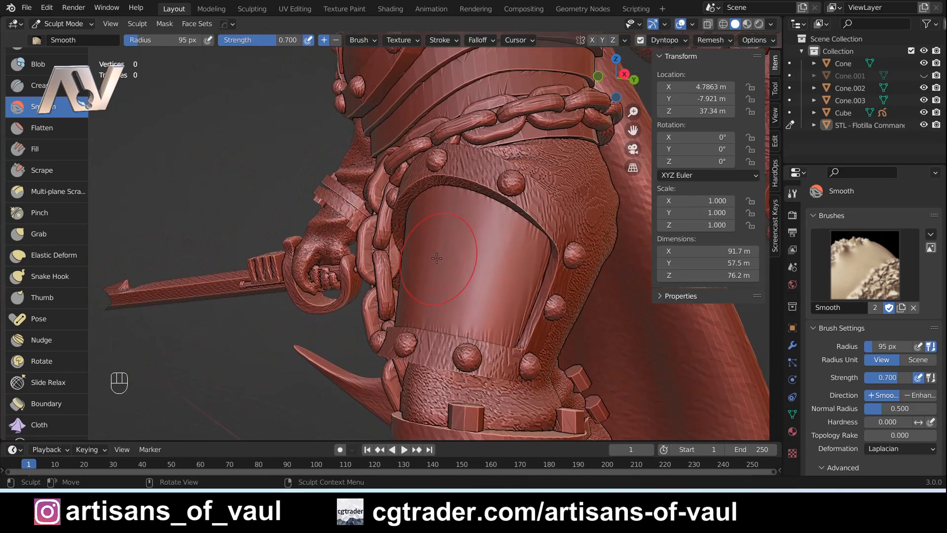
pyautogui.moveTo(437, 258); pyautogui.dragTo(485, 261, button='middle')
pyautogui.keyDown('shift'); pyautogui.moveTo(486, 262); pyautogui.dragTo(455, 259, button='middle'); pyautogui.keyUp('shift')
pyautogui.scroll(3, 426, 254)
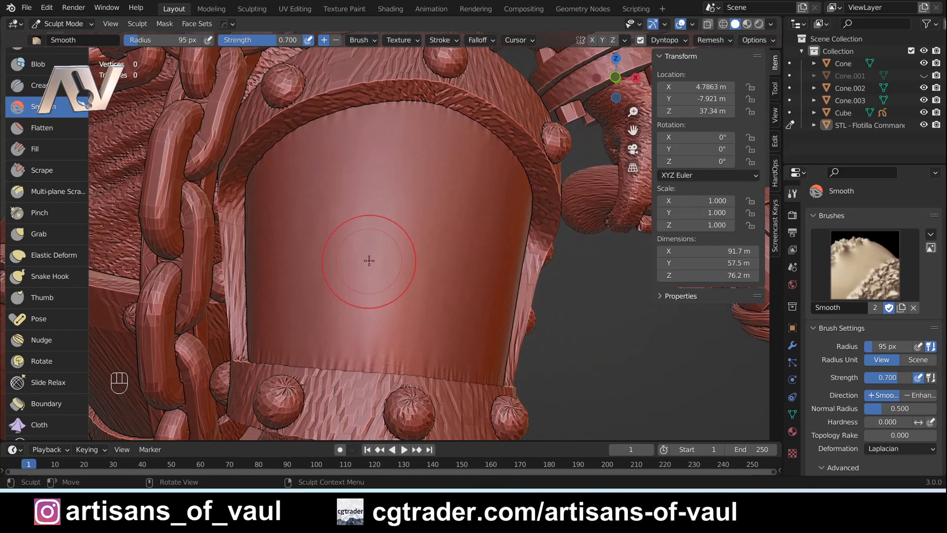
pyautogui.moveTo(408, 262)
pyautogui.mouseDown(button='middle')
pyautogui.moveTo(417, 263)
pyautogui.moveTo(396, 267)
pyautogui.mouseUp(button='middle')
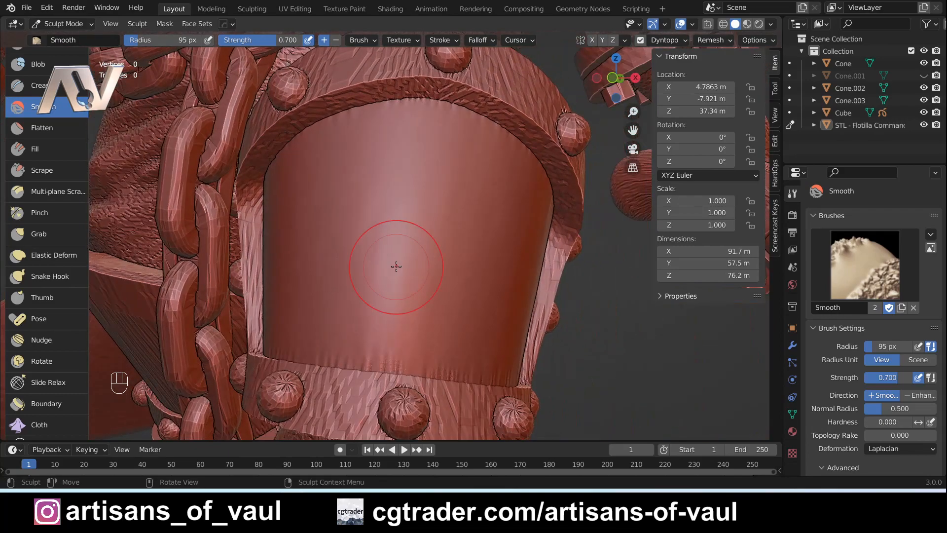
pyautogui.scroll(-2, 400, 265)
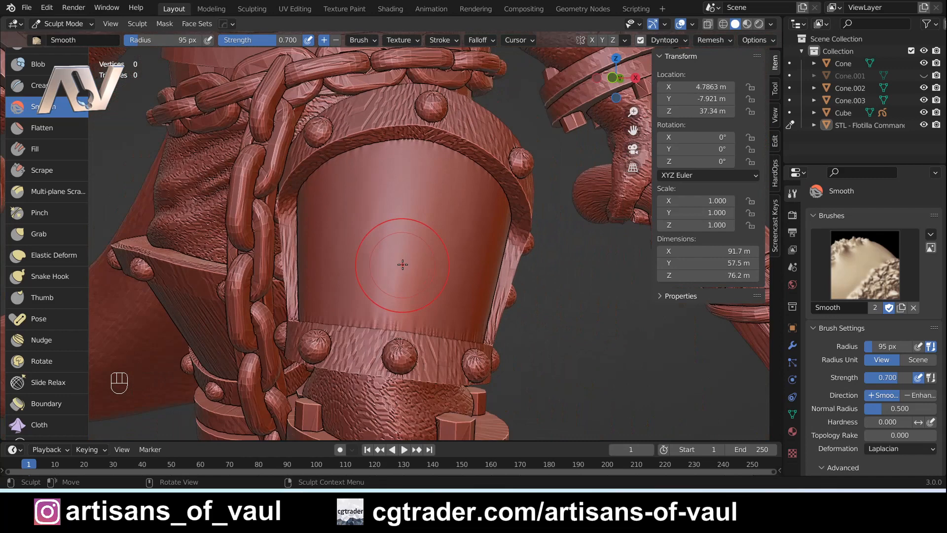
pyautogui.scroll(5, 42, 113)
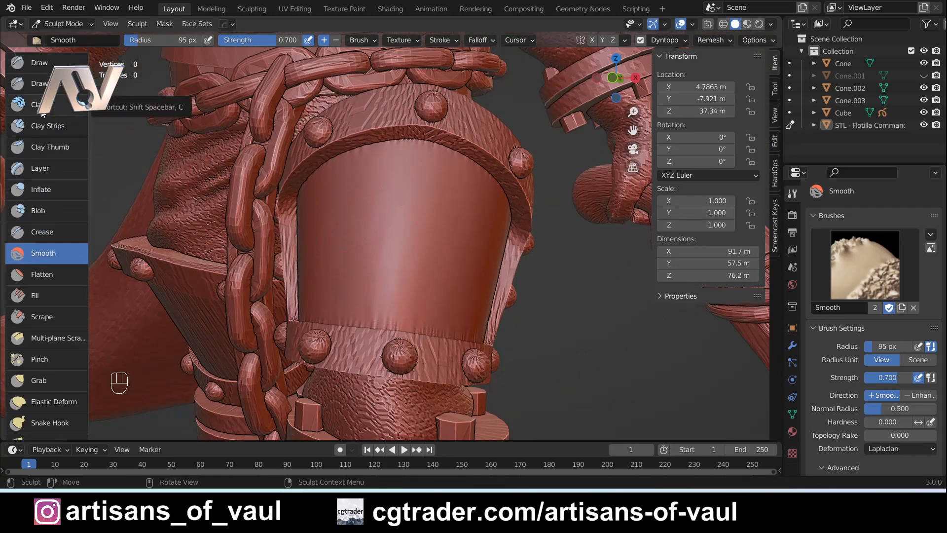
pyautogui.scroll(-2, 332, 207)
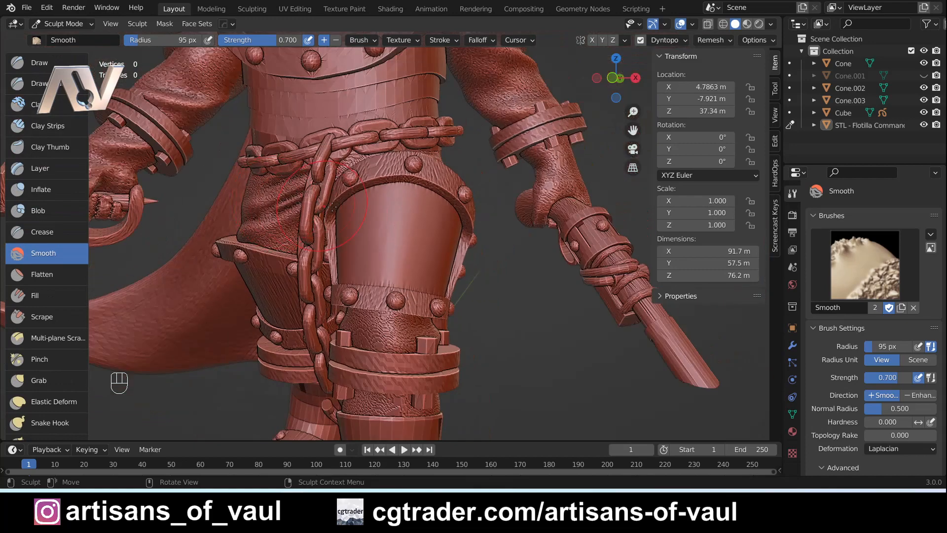
# Step: Leave sculpting on the diver, select the rounded Cube object beside it, and put it in Sculpt Mode
pyautogui.scroll(-4, 379, 218)
pyautogui.keyDown('shift'); pyautogui.moveTo(514, 217); pyautogui.dragTo(30, 218, button='middle'); pyautogui.keyUp('shift')
pyautogui.click(63, 24)
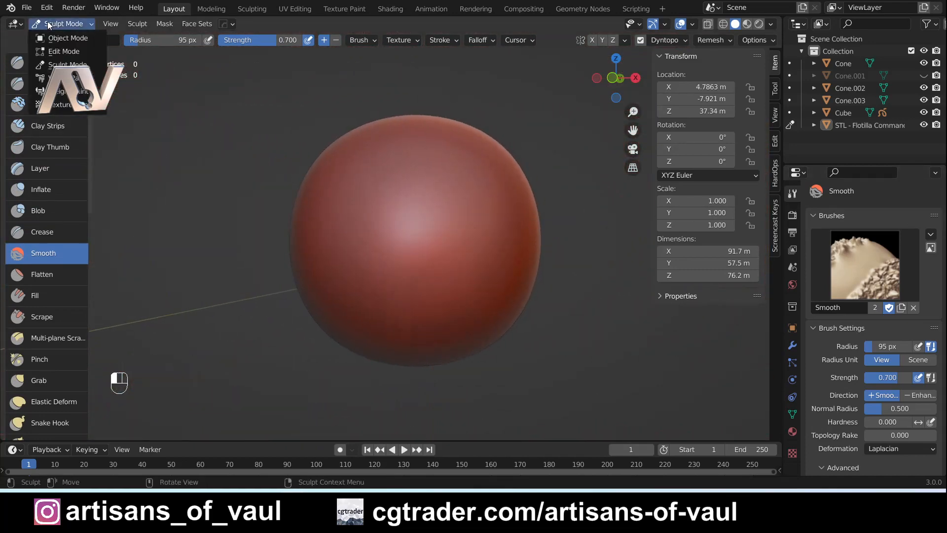
pyautogui.click(68, 38)
pyautogui.click(465, 257)
pyautogui.click(77, 24)
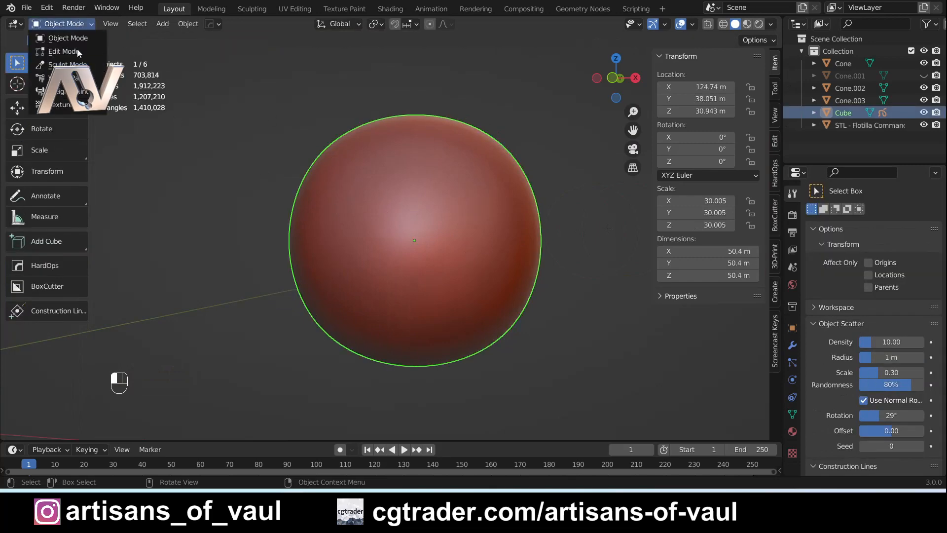
pyautogui.click(79, 65)
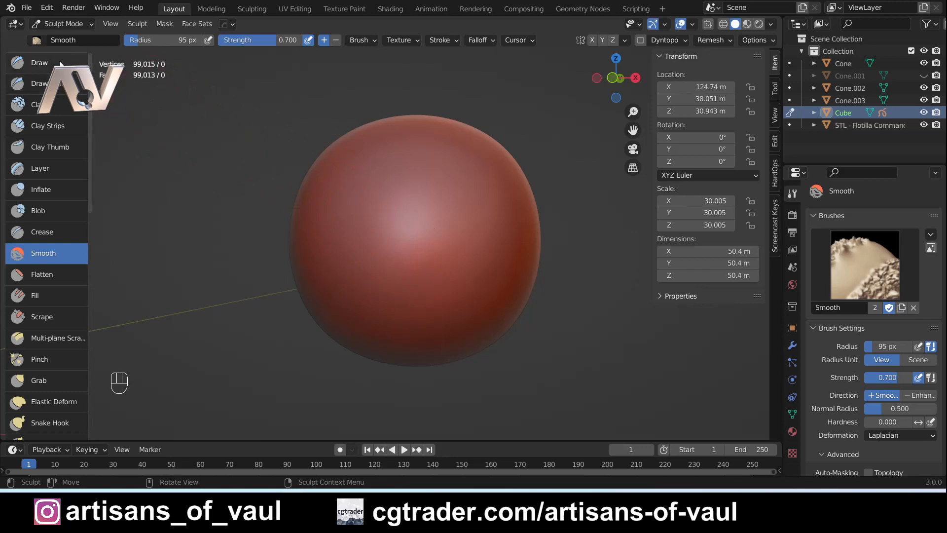
# Step: Carve a diagonal groove into the sphere with the Draw brush, subtracting, at a radius of 66 px
pyautogui.click(60, 63)
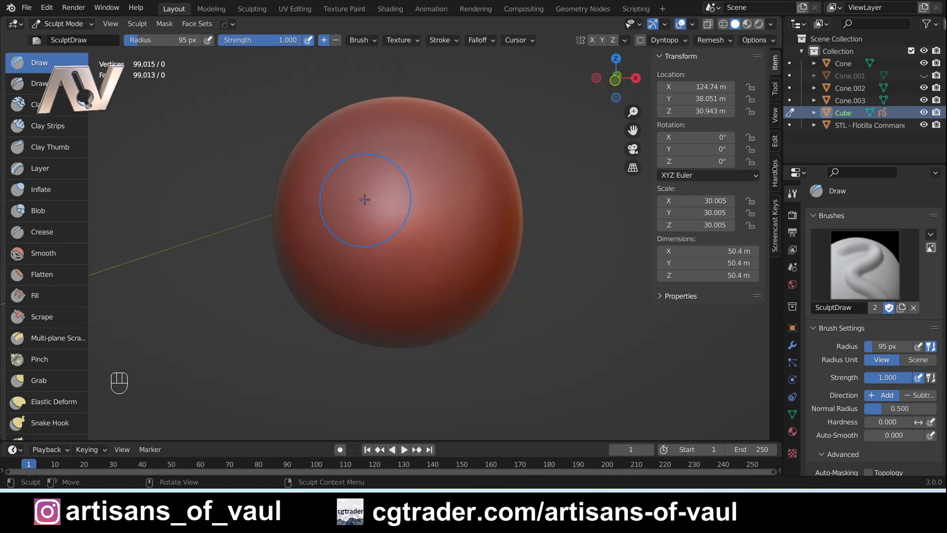
pyautogui.press('f')
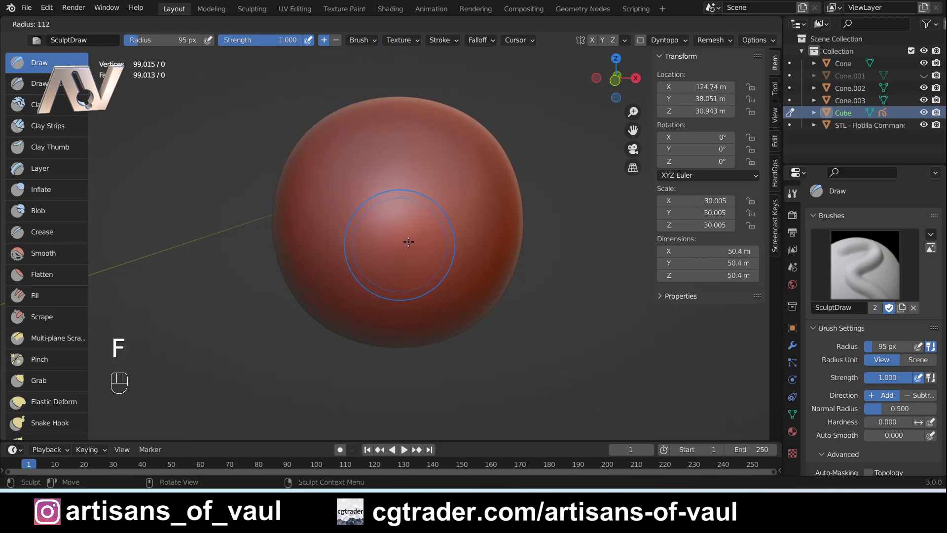
pyautogui.click(383, 245)
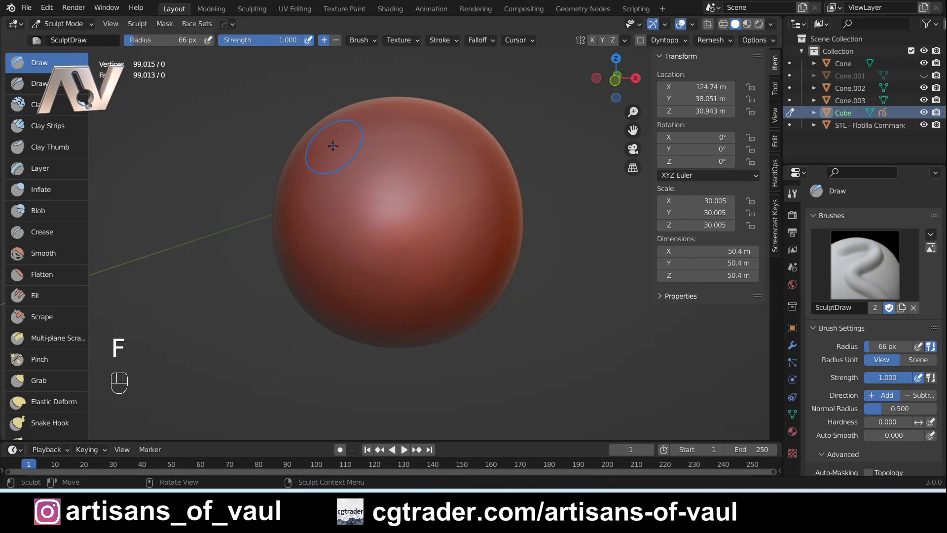
pyautogui.moveTo(329, 139)
pyautogui.keyDown('ctrl'); pyautogui.mouseDown()
pyautogui.moveTo(419, 281)
pyautogui.moveTo(351, 168)
pyautogui.moveTo(365, 163)
pyautogui.moveTo(402, 285)
pyautogui.mouseUp(); pyautogui.keyUp('ctrl')
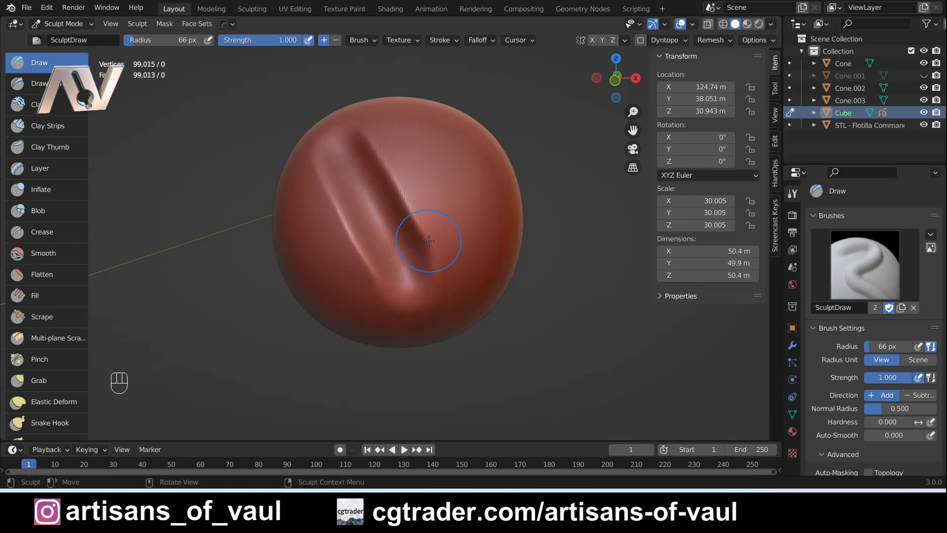
pyautogui.moveTo(430, 230)
pyautogui.mouseDown(button='middle')
pyautogui.moveTo(395, 206)
pyautogui.moveTo(417, 259)
pyautogui.mouseUp(button='middle')
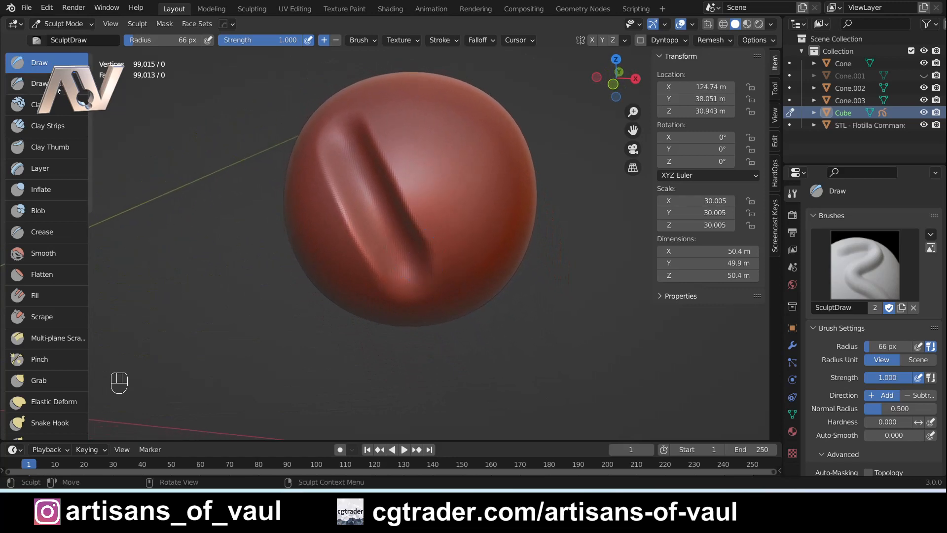
# Step: Carve a second long groove down the sphere beside the first one with the Draw Sharp brush
pyautogui.click(59, 88)
pyautogui.keyDown('shift'); pyautogui.moveTo(505, 252); pyautogui.dragTo(419, 286, button='middle'); pyautogui.keyUp('shift')
pyautogui.moveTo(419, 286); pyautogui.dragTo(379, 283, button='middle')
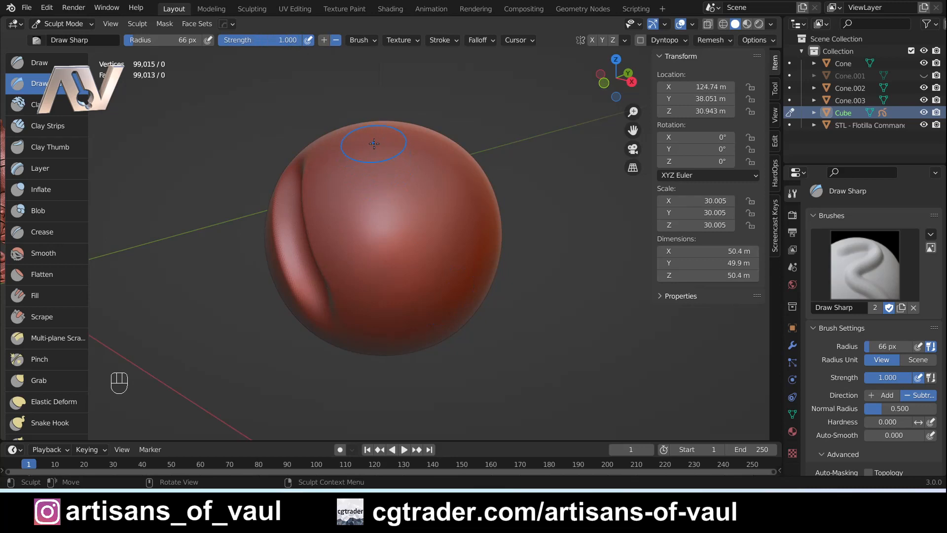
pyautogui.moveTo(374, 143)
pyautogui.mouseDown()
pyautogui.moveTo(419, 301)
pyautogui.moveTo(380, 164)
pyautogui.mouseUp()
pyautogui.moveTo(409, 261); pyautogui.dragTo(423, 360)
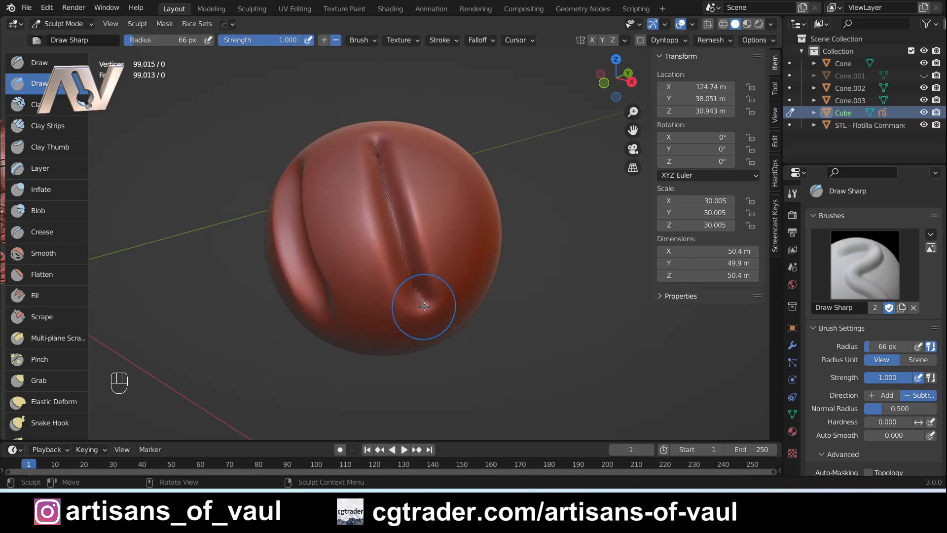
# Step: Compare the profiles and mesh surfaces of the Draw and Draw Sharp grooves up close from the sphere's end and sides
pyautogui.scroll(2, 338, 233)
pyautogui.moveTo(322, 271)
pyautogui.mouseDown(button='middle')
pyautogui.moveTo(314, 153)
pyautogui.moveTo(305, 152)
pyautogui.mouseUp(button='middle')
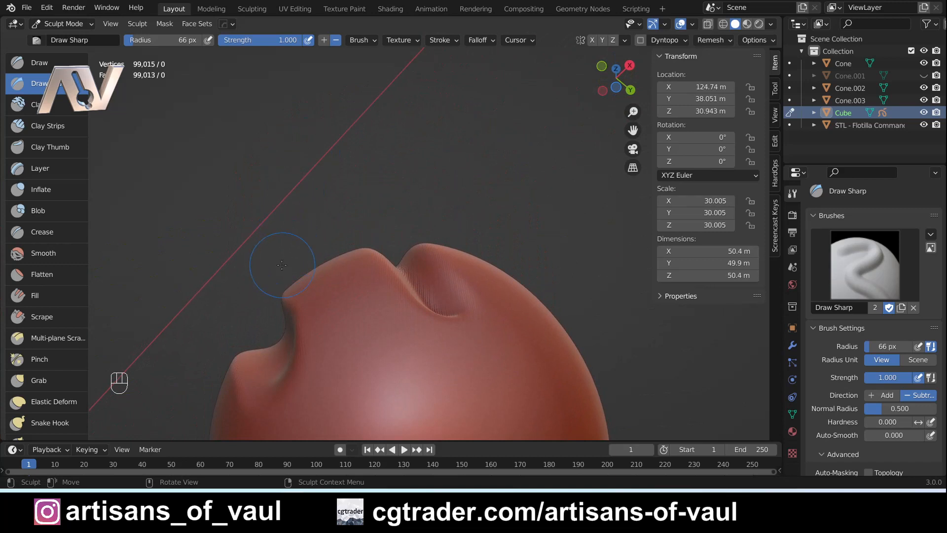
pyautogui.scroll(1, 259, 356)
pyautogui.moveTo(228, 373)
pyautogui.keyDown('shift'); pyautogui.mouseDown(button='middle')
pyautogui.moveTo(328, 253)
pyautogui.moveTo(397, 190)
pyautogui.mouseUp(button='middle'); pyautogui.keyUp('shift')
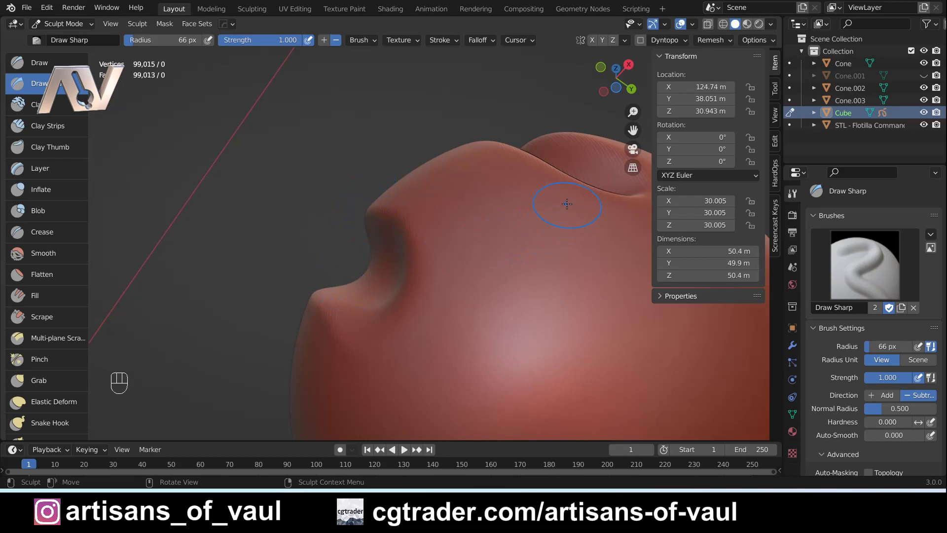
pyautogui.moveTo(566, 203)
pyautogui.mouseDown(button='middle')
pyautogui.moveTo(560, 220)
pyautogui.moveTo(420, 258)
pyautogui.mouseUp(button='middle')
pyautogui.scroll(2, 429, 261)
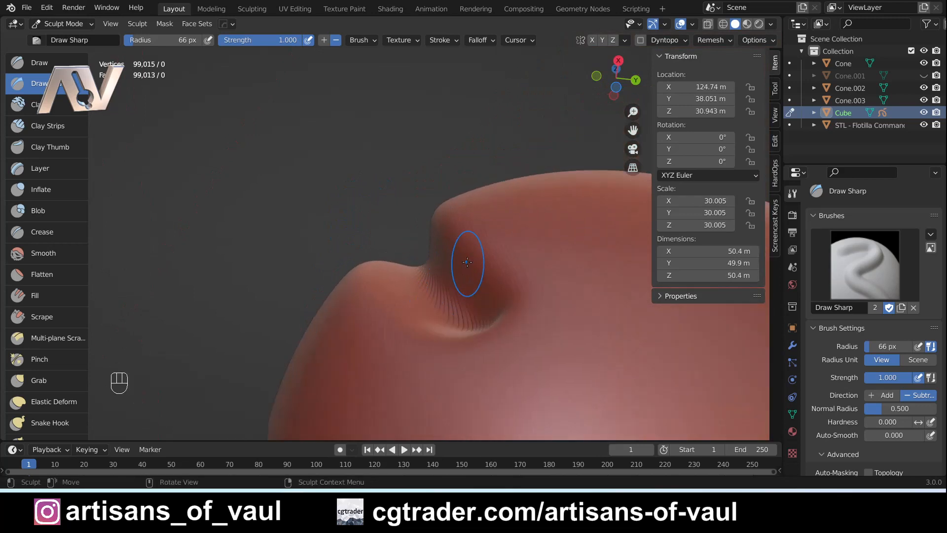
pyautogui.moveTo(457, 243); pyautogui.dragTo(465, 235, button='middle')
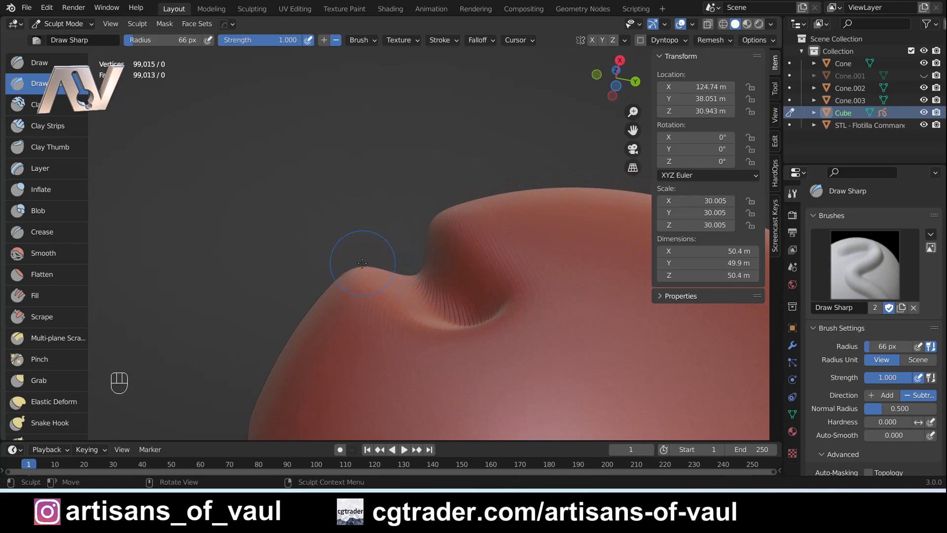
pyautogui.scroll(-3, 376, 264)
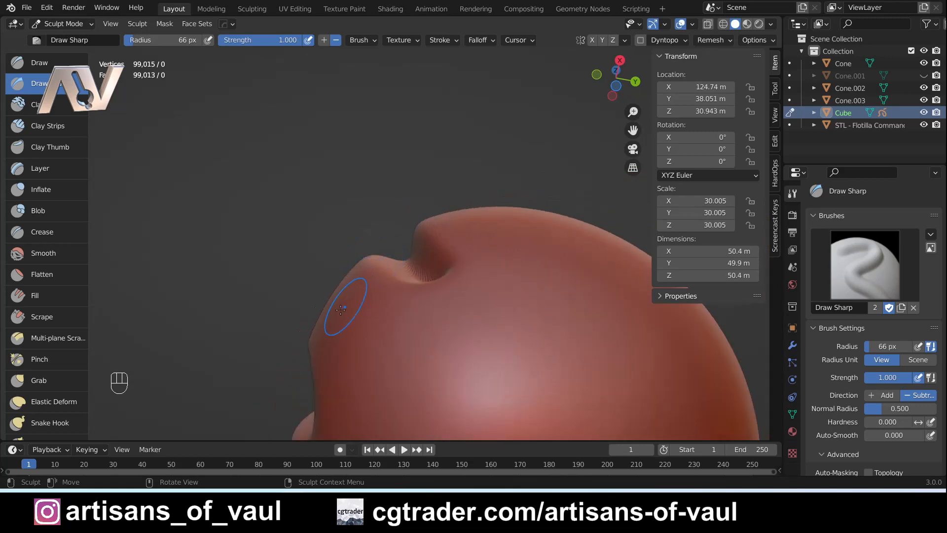
pyautogui.moveTo(346, 311)
pyautogui.keyDown('shift'); pyautogui.mouseDown(button='middle')
pyautogui.moveTo(407, 186)
pyautogui.moveTo(441, 157)
pyautogui.mouseUp(button='middle'); pyautogui.keyUp('shift')
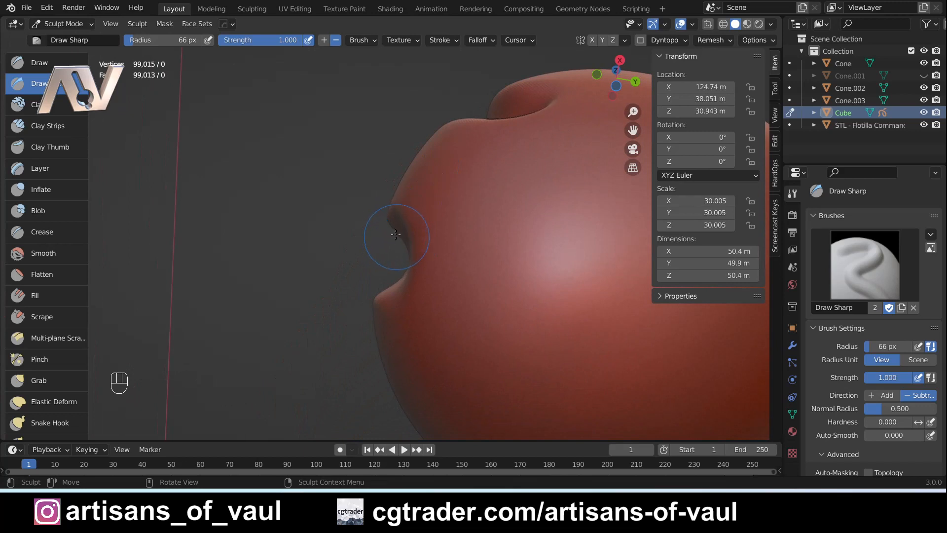
pyautogui.keyDown('shift'); pyautogui.moveTo(439, 129); pyautogui.dragTo(375, 212, button='middle'); pyautogui.keyUp('shift')
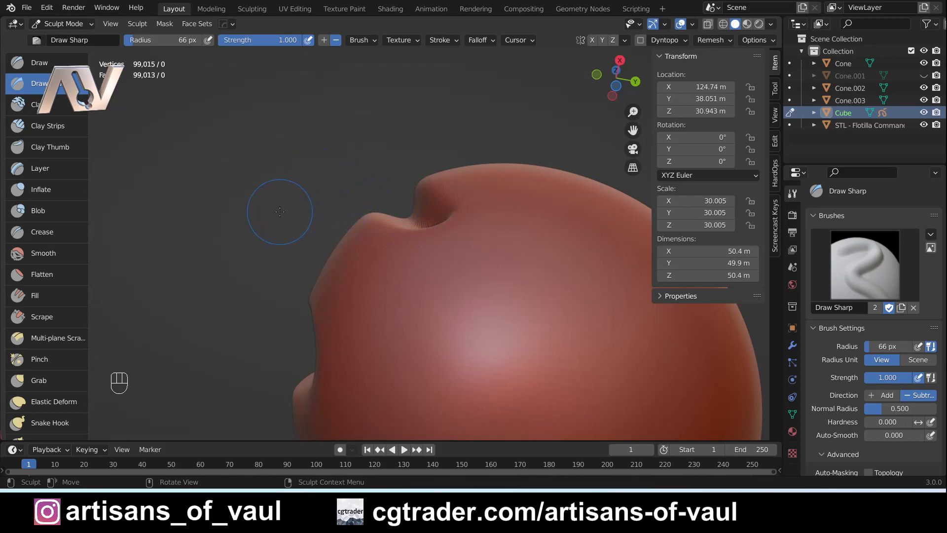
pyautogui.moveTo(281, 212)
pyautogui.mouseDown(button='middle')
pyautogui.moveTo(345, 226)
pyautogui.moveTo(347, 265)
pyautogui.mouseUp(button='middle')
pyautogui.moveTo(287, 269); pyautogui.dragTo(252, 306, button='middle')
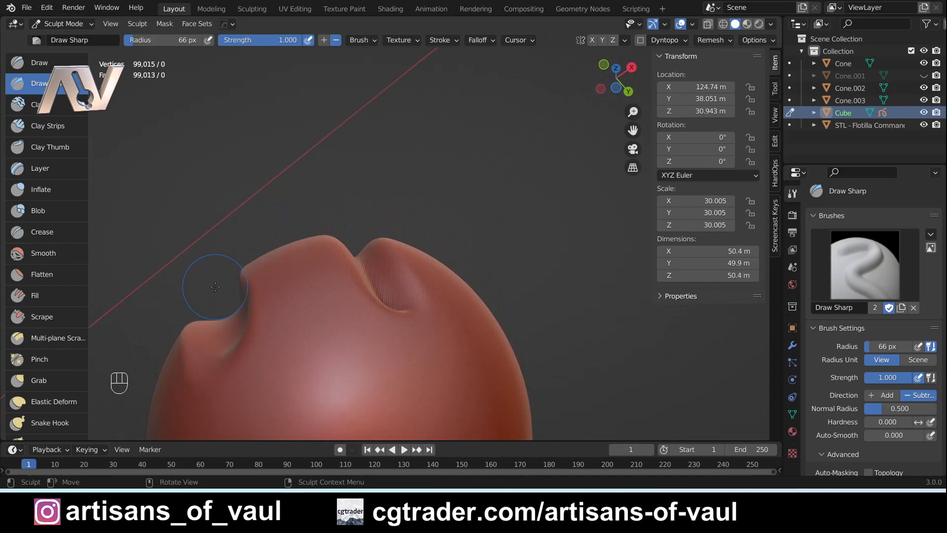
pyautogui.moveTo(211, 274); pyautogui.dragTo(212, 264, button='middle')
# Step: Return to Object Mode, select the armoured diver figure, and frame its smoothed thigh plate
pyautogui.click(74, 24)
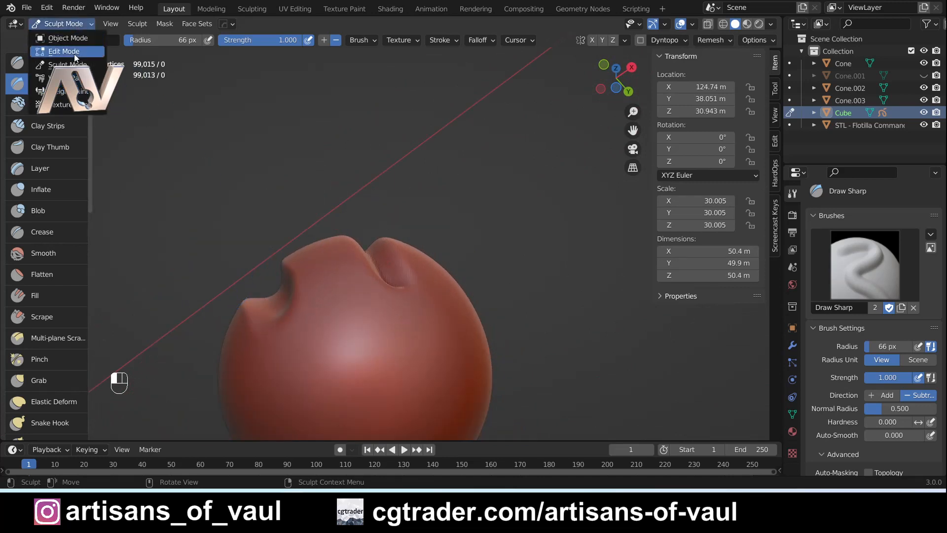
pyautogui.click(74, 39)
pyautogui.scroll(-4, 226, 244)
pyautogui.moveTo(226, 246); pyautogui.dragTo(174, 320, button='middle')
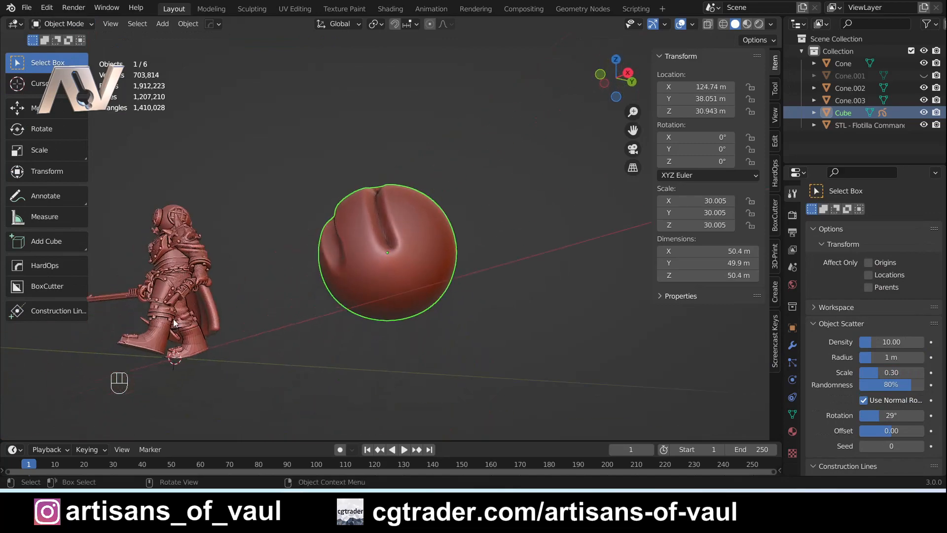
pyautogui.click(203, 289)
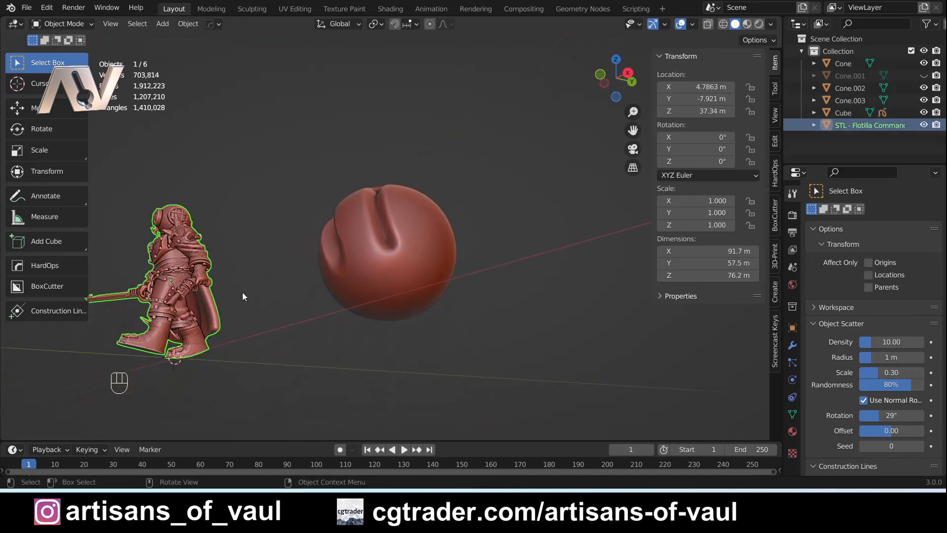
pyautogui.press('/')
pyautogui.scroll(6, 469, 306)
pyautogui.keyDown('shift'); pyautogui.moveTo(469, 306); pyautogui.dragTo(350, 208, button='middle'); pyautogui.keyUp('shift')
pyautogui.scroll(3, 350, 208)
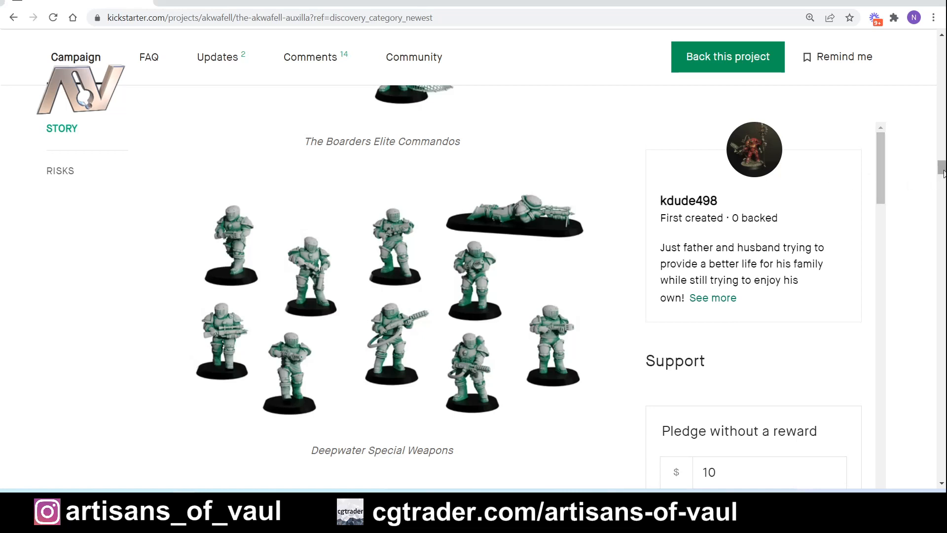
# Step: Switch to the browser and review the Akwafell Auxilla Kickstarter campaign, from its overview to the Freebie Models section
pyautogui.moveTo(943, 173); pyautogui.dragTo(943, 51)
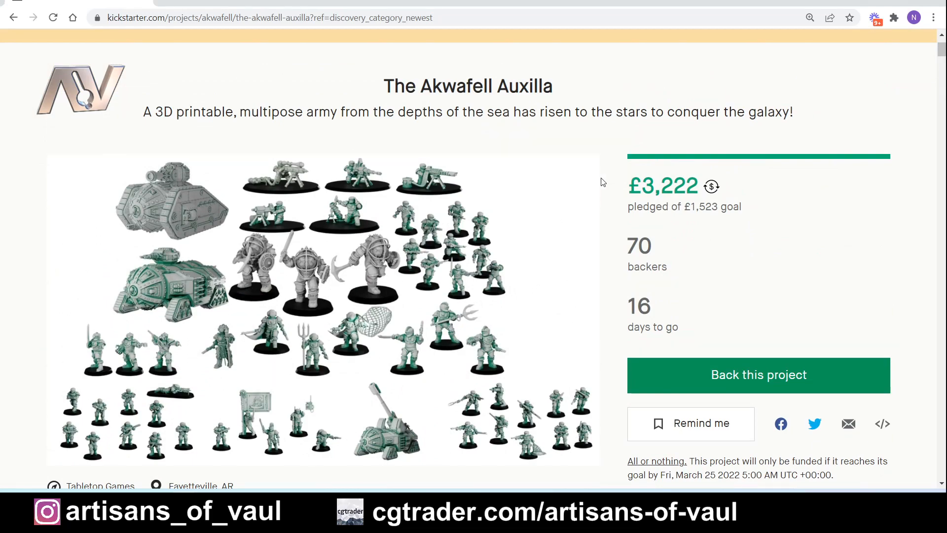
pyautogui.moveTo(942, 53); pyautogui.dragTo(942, 330)
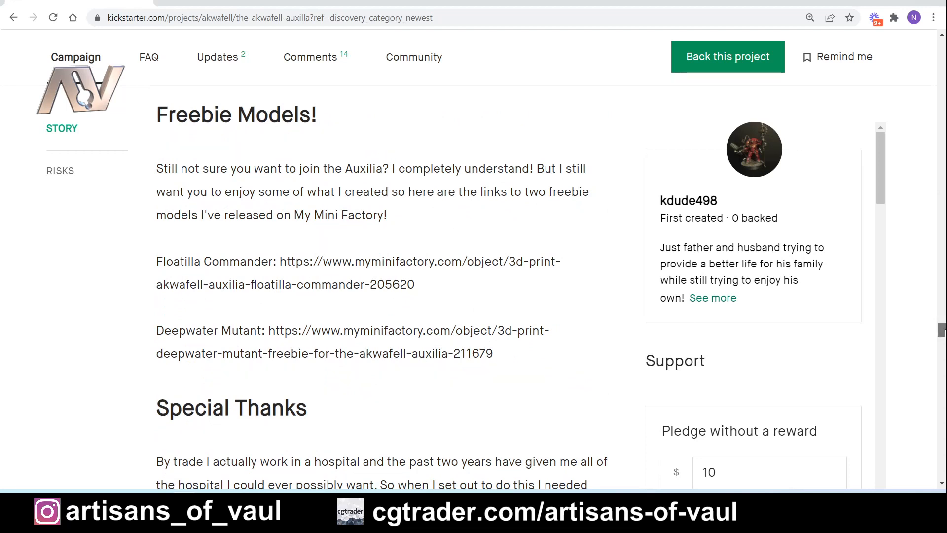
pyautogui.moveTo(941, 330); pyautogui.dragTo(941, 296)
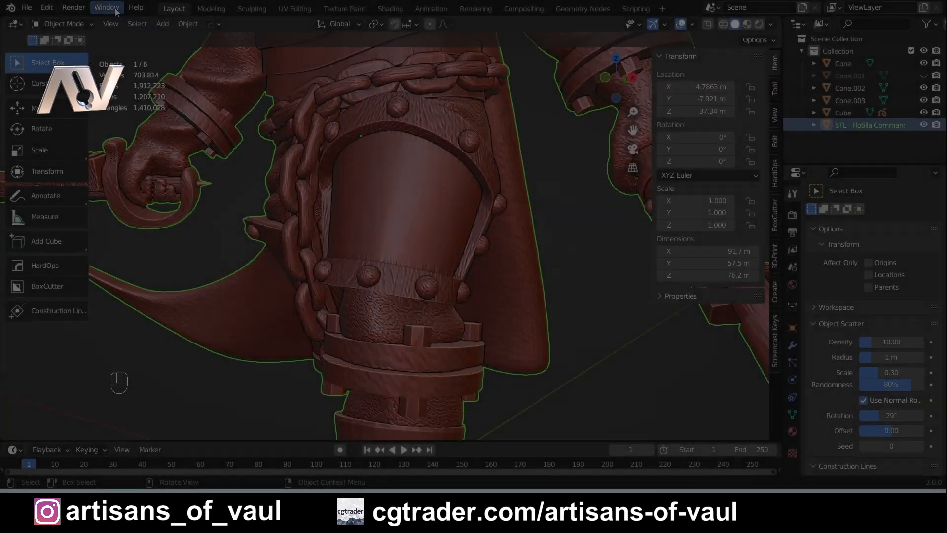
# Step: Switch the armoured diver figure to Sculpt Mode with Draw Sharp, closing in on the smooth thigh plate
pyautogui.click(63, 24)
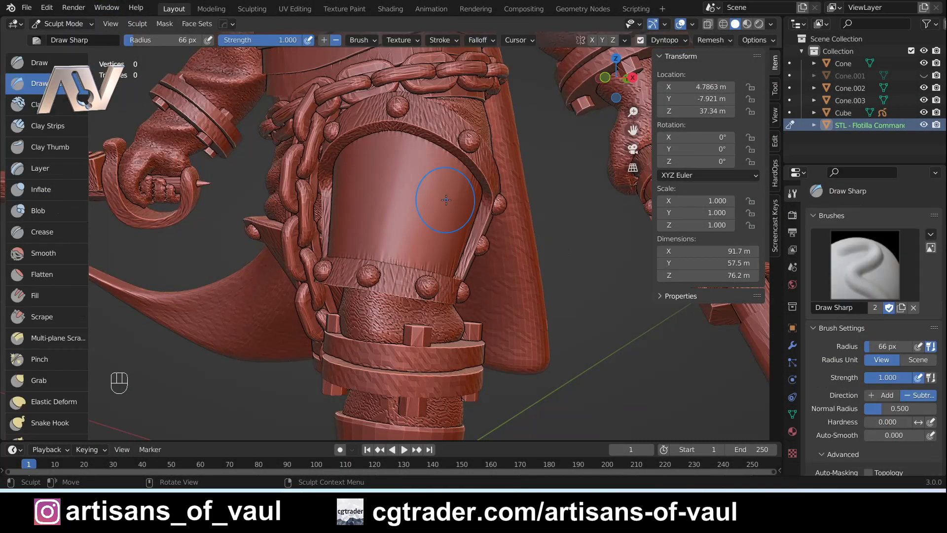
pyautogui.scroll(4, 448, 195)
pyautogui.keyDown('shift'); pyautogui.moveTo(486, 200); pyautogui.dragTo(426, 230, button='middle'); pyautogui.keyUp('shift')
pyautogui.scroll(-1, 453, 238)
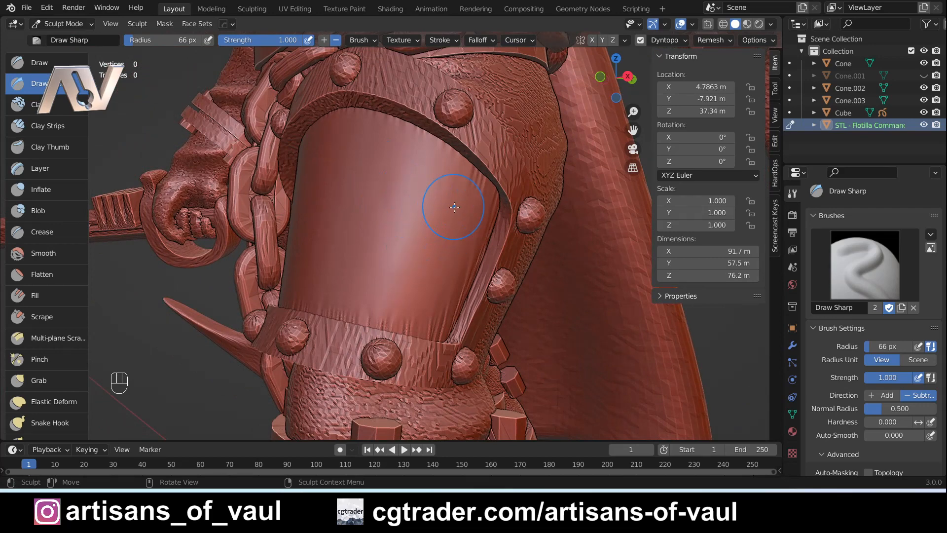
pyautogui.moveTo(446, 249); pyautogui.dragTo(435, 241, button='middle')
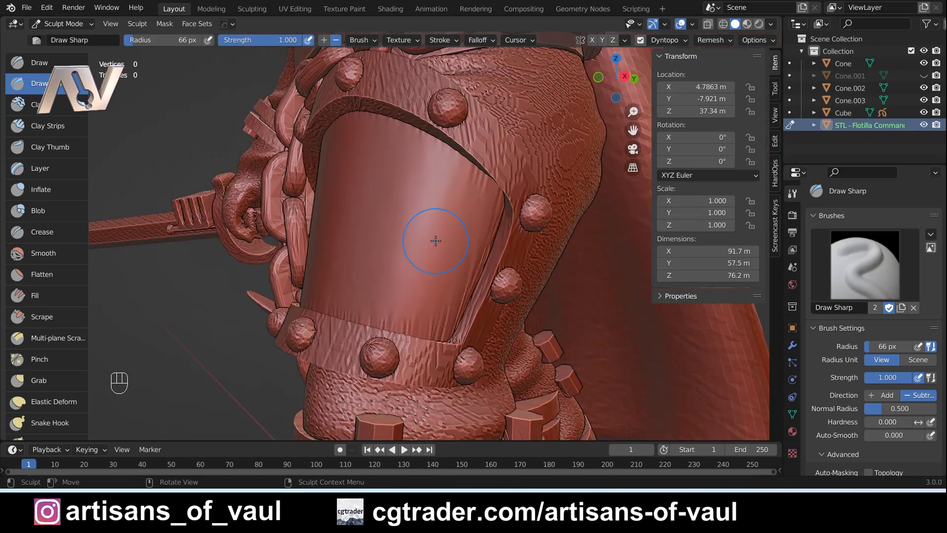
# Step: Try a thin diagonal scratch on the side of the thigh plate using Draw Sharp with a 6 px radius
pyautogui.press('f')
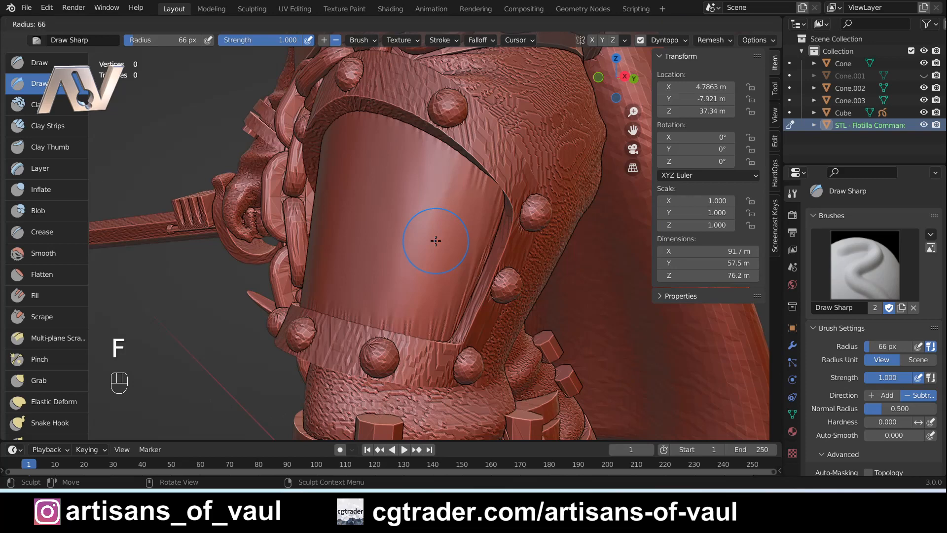
pyautogui.click(436, 241)
pyautogui.press('f')
pyautogui.click(449, 269)
pyautogui.press('f')
pyautogui.click(429, 267)
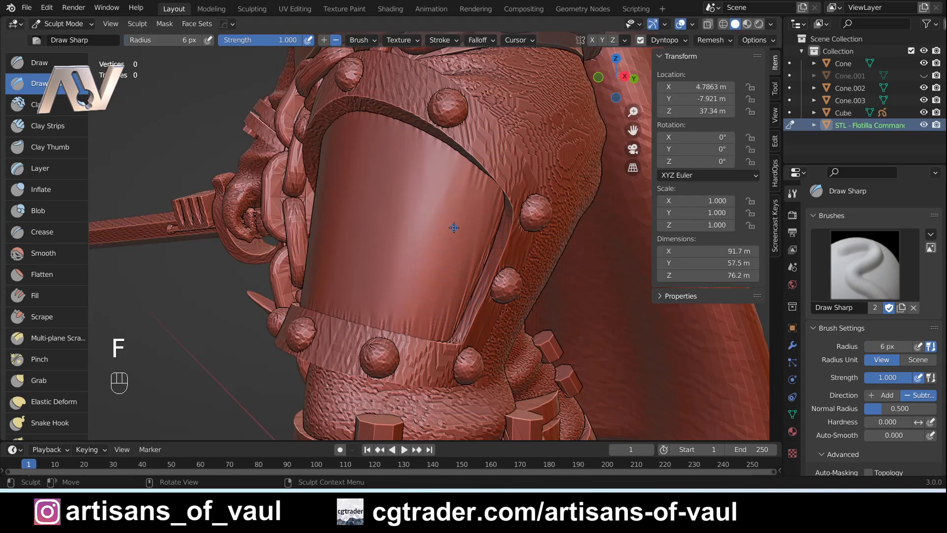
pyautogui.moveTo(454, 228); pyautogui.dragTo(449, 250, button='middle')
pyautogui.moveTo(454, 231); pyautogui.dragTo(424, 275)
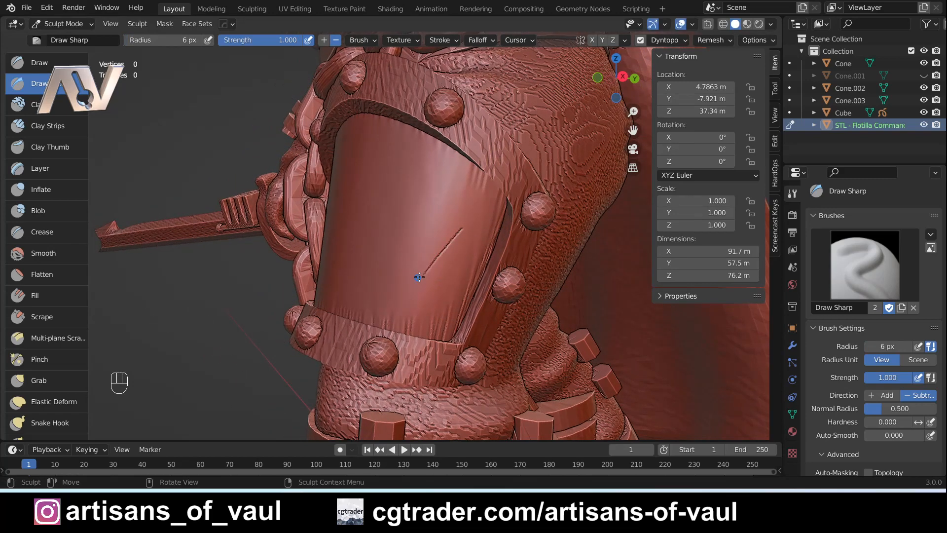
pyautogui.press('ctrl')
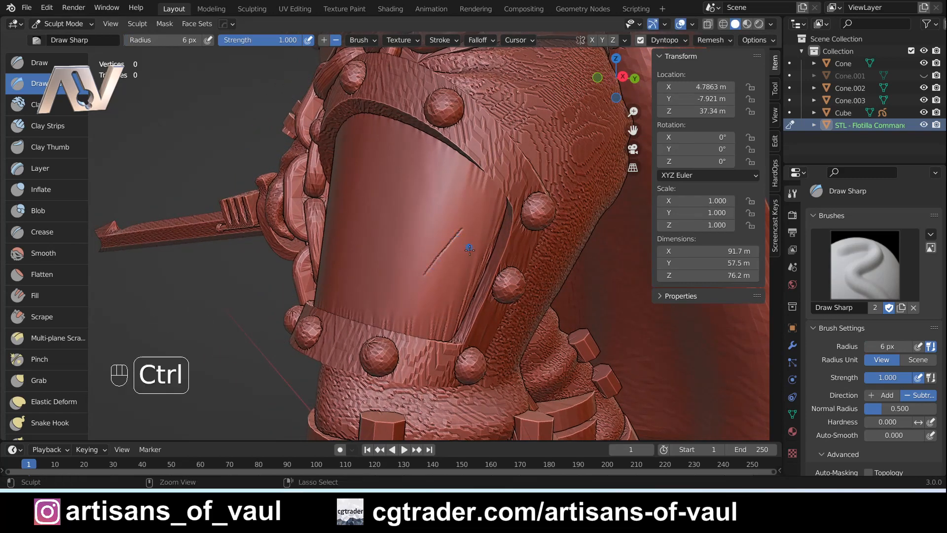
pyautogui.hotkey('ctrl', 'z')
# Step: Set the Draw Sharp radius to 21 px and carve a deep diagonal gash into the thigh plate's side
pyautogui.press('f')
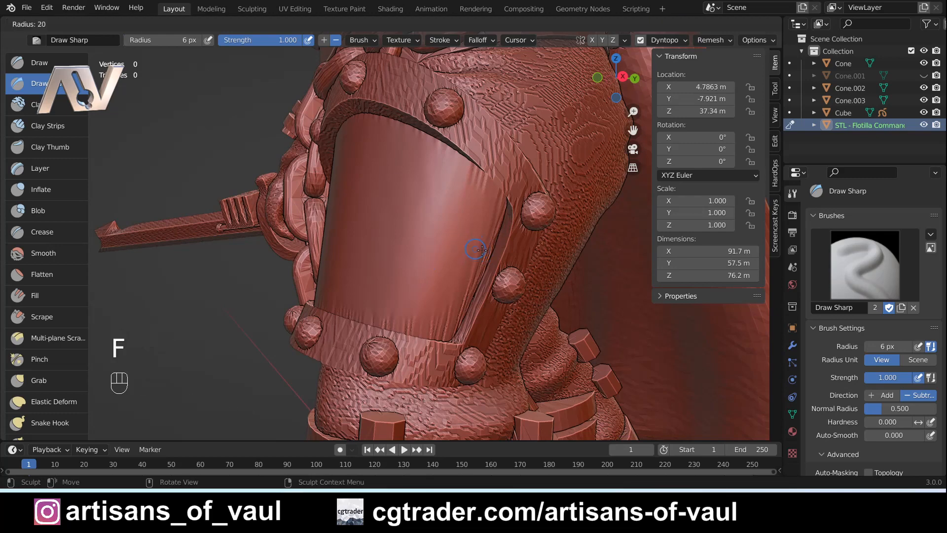
pyautogui.click(465, 234)
pyautogui.moveTo(439, 235); pyautogui.dragTo(452, 241, button='middle')
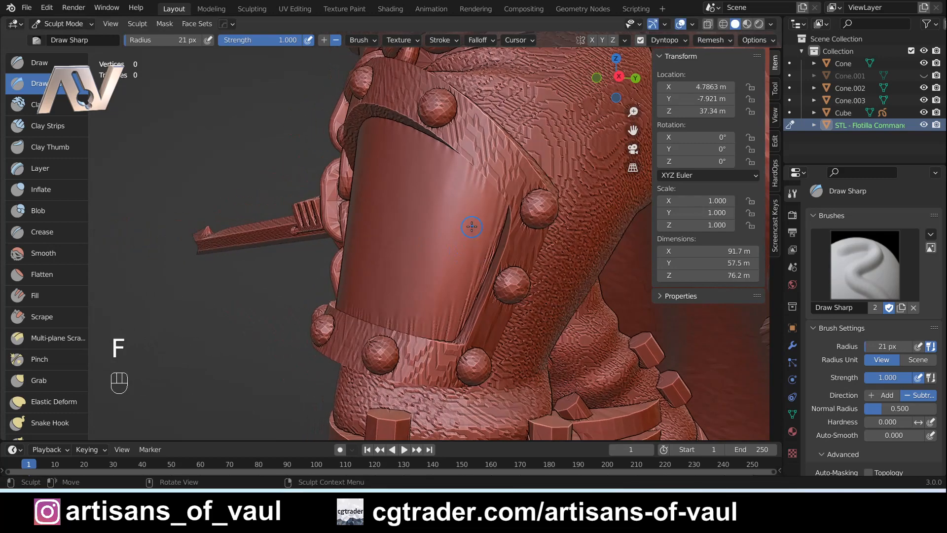
pyautogui.moveTo(472, 227); pyautogui.dragTo(437, 263)
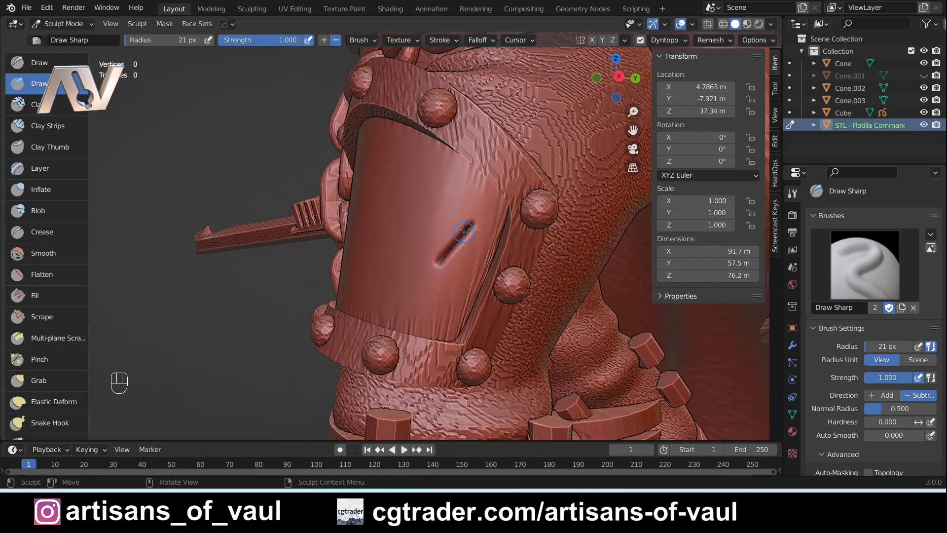
pyautogui.moveTo(472, 224); pyautogui.dragTo(431, 270)
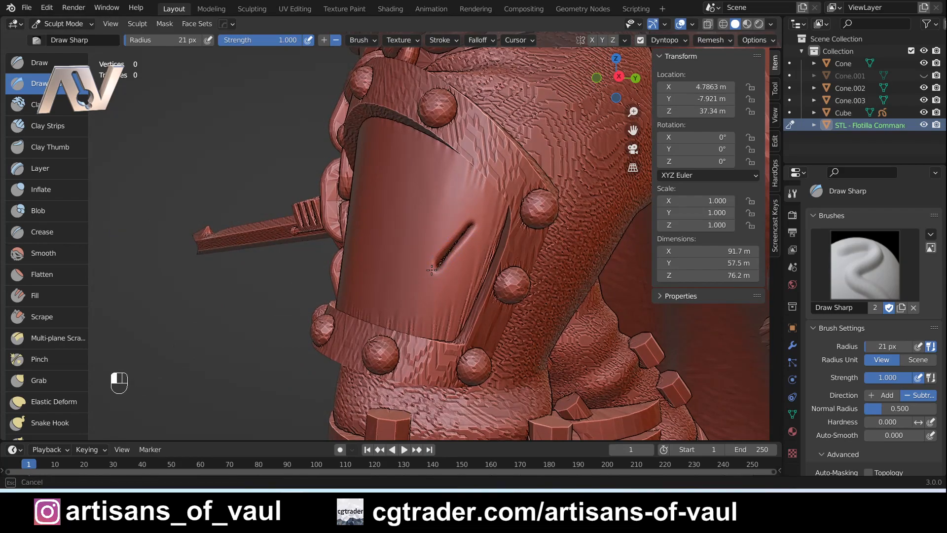
pyautogui.moveTo(431, 270)
pyautogui.mouseDown(button='middle')
pyautogui.moveTo(490, 243)
pyautogui.moveTo(440, 271)
pyautogui.mouseUp(button='middle')
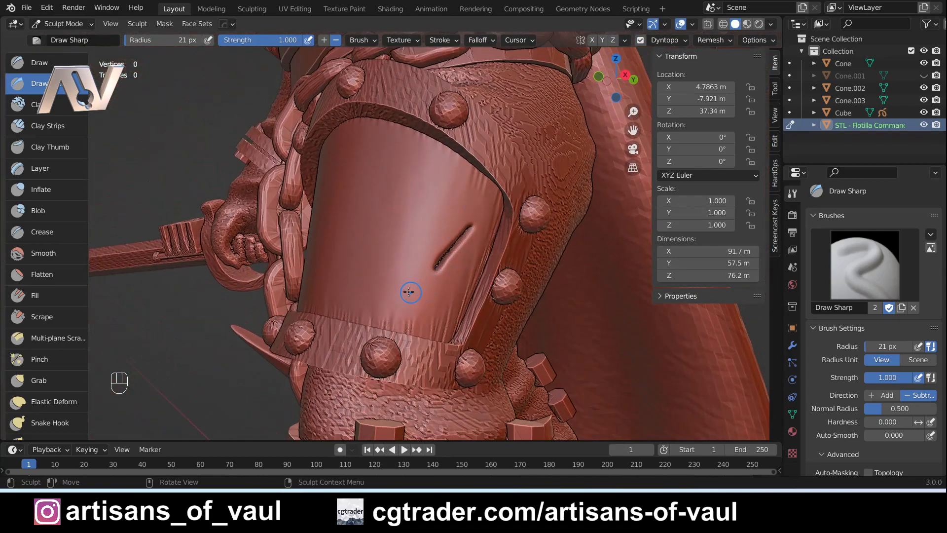
# Step: Carve a short nick below the side gash, plus another nick and a long diagonal gash on the plate's front
pyautogui.moveTo(404, 277); pyautogui.dragTo(412, 299)
pyautogui.moveTo(423, 308)
pyautogui.mouseDown(button='middle')
pyautogui.moveTo(431, 287)
pyautogui.moveTo(407, 276)
pyautogui.moveTo(420, 281)
pyautogui.moveTo(448, 243)
pyautogui.mouseUp(button='middle')
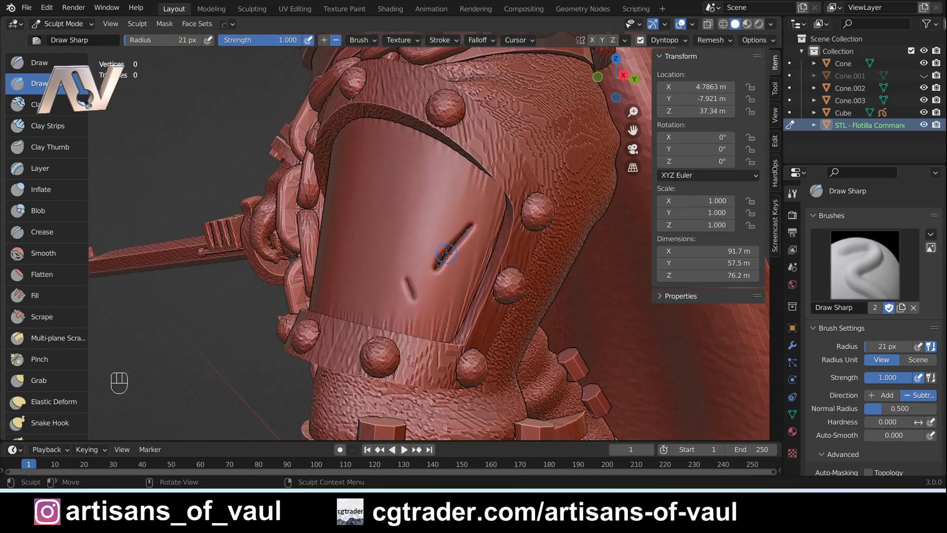
pyautogui.moveTo(425, 282)
pyautogui.mouseDown(button='middle')
pyautogui.moveTo(426, 293)
pyautogui.moveTo(251, 291)
pyautogui.mouseUp(button='middle')
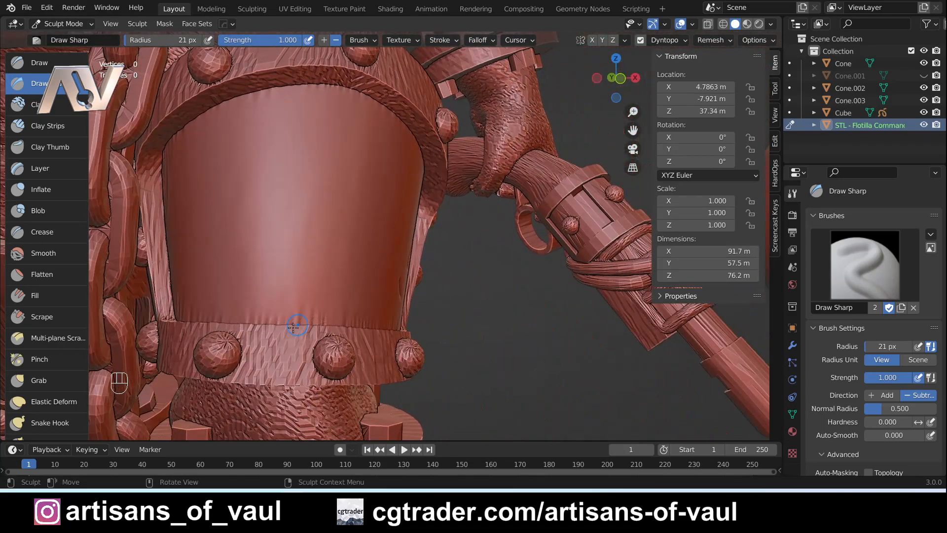
pyautogui.moveTo(250, 207); pyautogui.dragTo(269, 229)
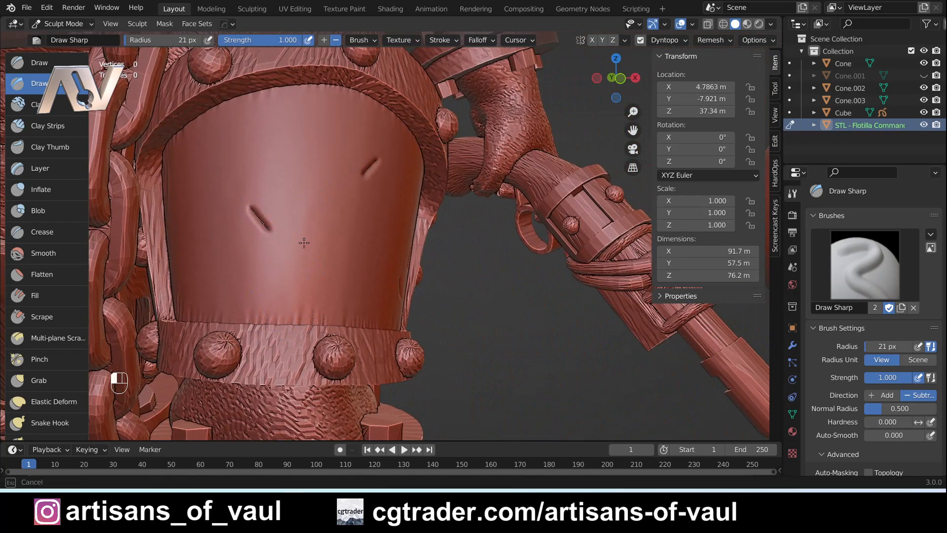
pyautogui.moveTo(378, 159); pyautogui.dragTo(307, 234)
pyautogui.moveTo(302, 250)
pyautogui.mouseDown(button='middle')
pyautogui.moveTo(441, 302)
pyautogui.moveTo(397, 291)
pyautogui.mouseUp(button='middle')
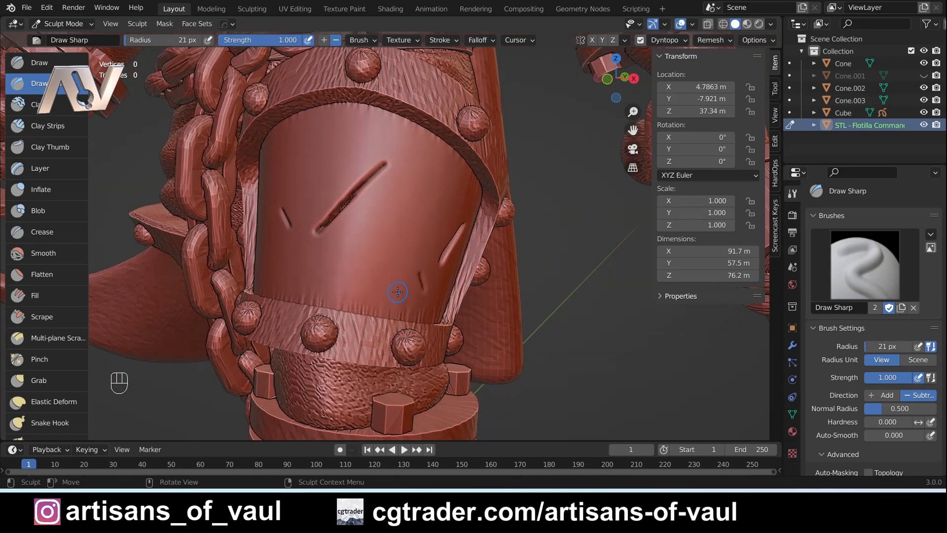
pyautogui.moveTo(397, 291); pyautogui.dragTo(365, 265, button='middle')
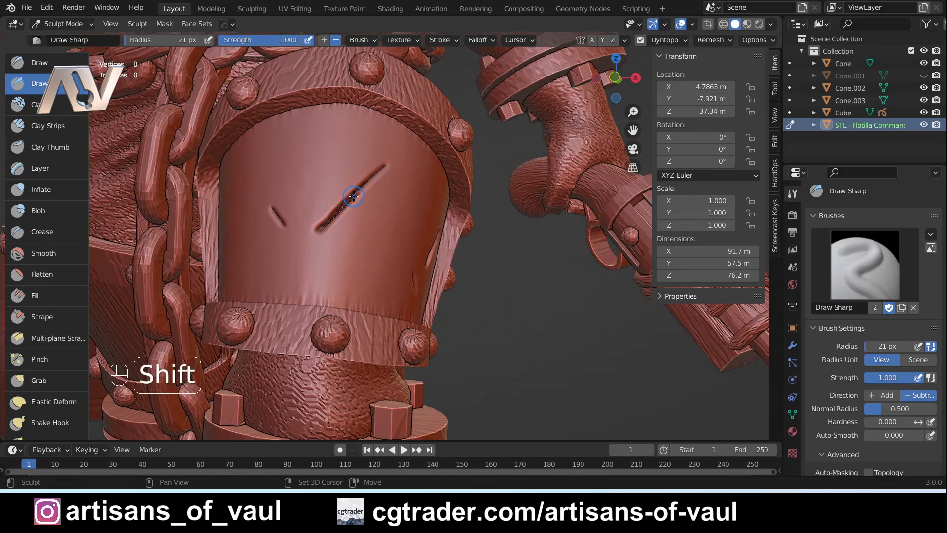
# Step: Smooth the lower half of the long front gash and recut its end to vary its width and depth
pyautogui.keyDown('shift'); pyautogui.moveTo(354, 194); pyautogui.dragTo(312, 238); pyautogui.keyUp('shift')
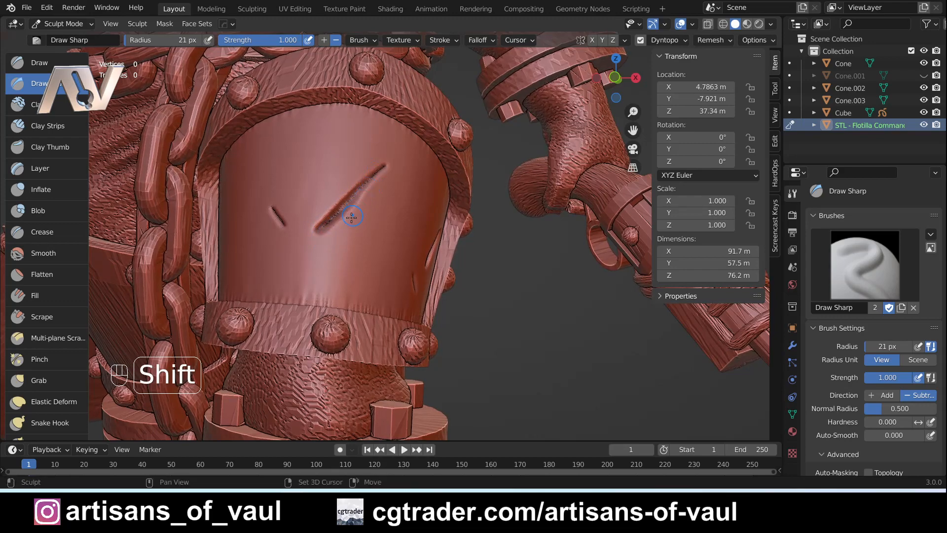
pyautogui.moveTo(362, 199)
pyautogui.mouseDown(button='middle')
pyautogui.moveTo(349, 225)
pyautogui.moveTo(360, 177)
pyautogui.mouseUp(button='middle')
pyautogui.moveTo(321, 232); pyautogui.dragTo(348, 204)
pyautogui.moveTo(342, 231); pyautogui.dragTo(314, 239, button='middle')
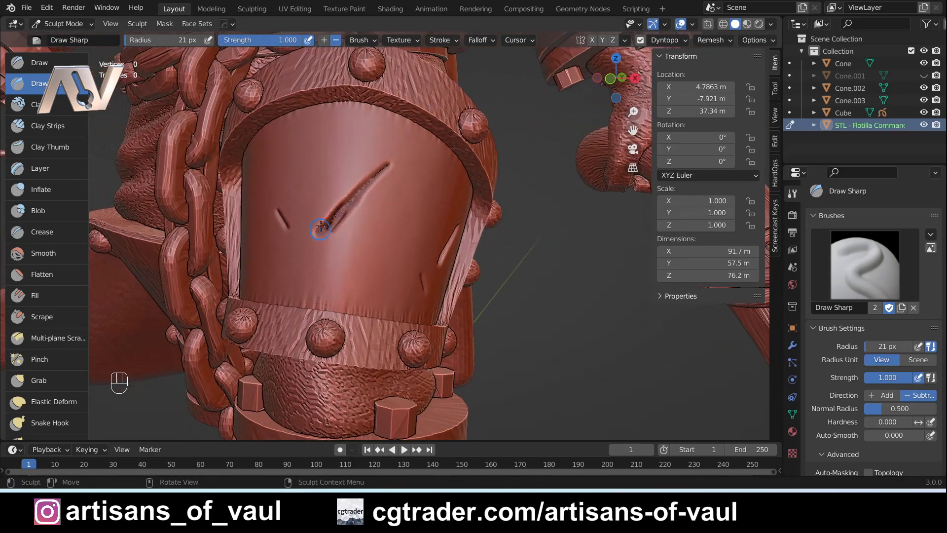
pyautogui.keyDown('shift'); pyautogui.moveTo(314, 239); pyautogui.dragTo(321, 232); pyautogui.keyUp('shift')
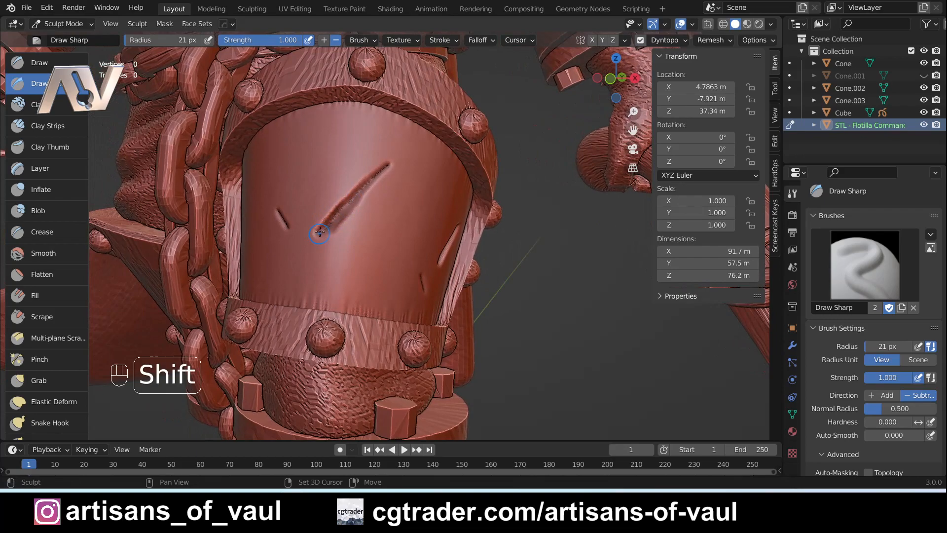
pyautogui.moveTo(344, 233)
pyautogui.mouseDown(button='middle')
pyautogui.moveTo(389, 239)
pyautogui.moveTo(332, 242)
pyautogui.moveTo(349, 227)
pyautogui.mouseUp(button='middle')
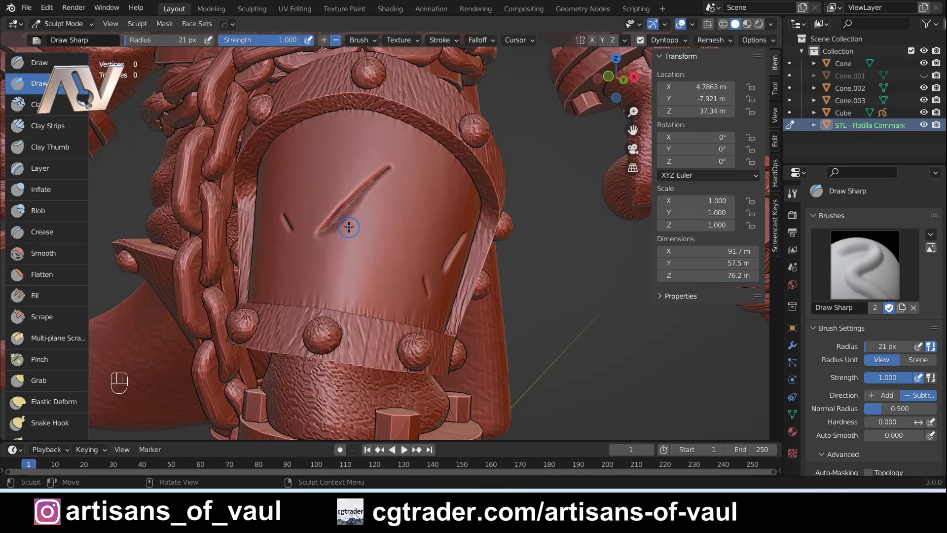
# Step: Undo all the Draw Sharp gashes and nicks on the thigh plate, back to its smooth surface
pyautogui.hotkey('ctrl', 'z')
pyautogui.hotkey('ctrl', 'z')
pyautogui.hotkey('ctrl', 'z')
pyautogui.hotkey('ctrl', 'z')
pyautogui.hotkey('ctrl', 'z')
pyautogui.hotkey('ctrl', 'z')
pyautogui.hotkey('ctrl', 'z')
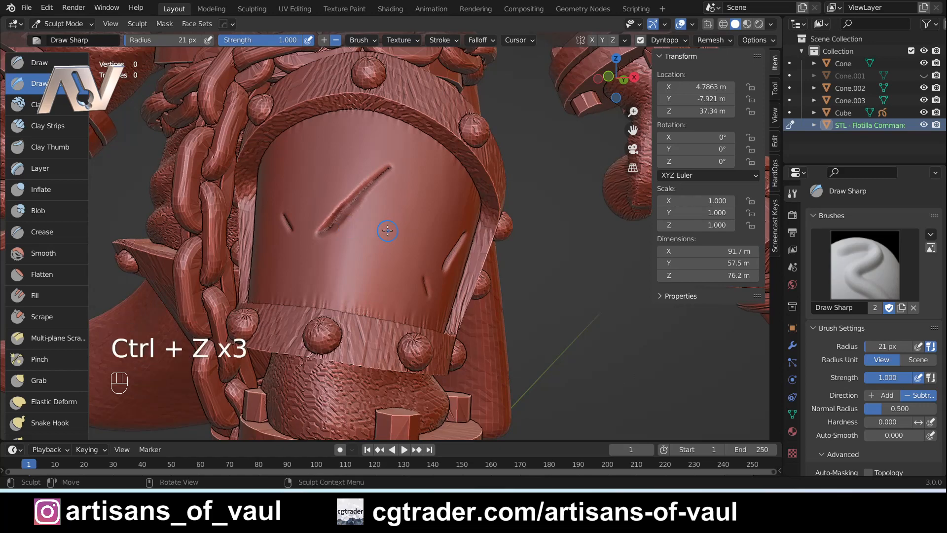
pyautogui.hotkey('ctrl', 'z')
pyautogui.hotkey('ctrl', 'z')
pyautogui.hotkey('ctrl', 'z')
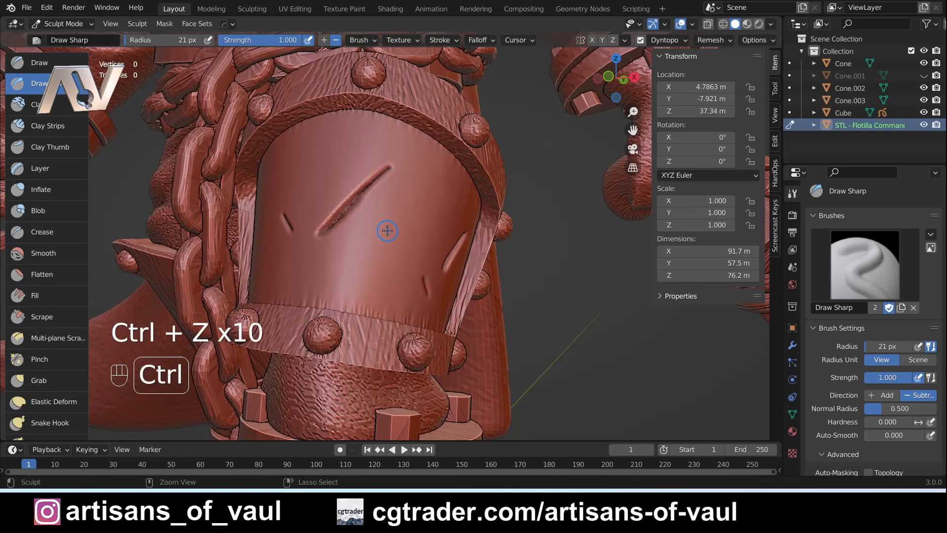
pyautogui.hotkey('ctrl', 'z')
pyautogui.hotkey('ctrl', 'z')
pyautogui.hotkey('ctrl', 'z')
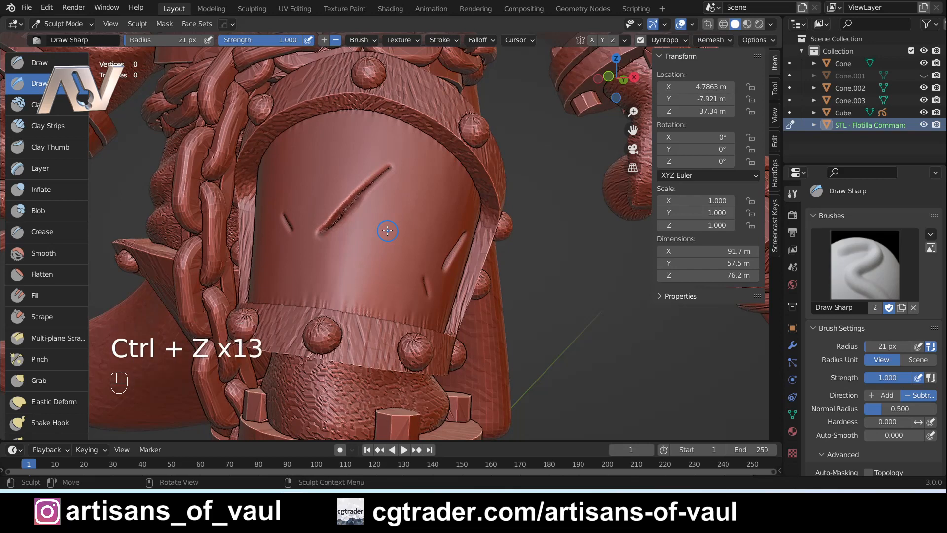
pyautogui.hotkey('ctrl', 'z')
pyautogui.hotkey('ctrl', 'z')
pyautogui.hotkey('ctrl', 'z')
pyautogui.hotkey('ctrl', 'z')
pyautogui.hotkey('ctrl', 'z')
pyautogui.hotkey('ctrl', 'z')
pyautogui.hotkey('ctrl', 'z')
pyautogui.hotkey('ctrl', 'z')
pyautogui.hotkey('ctrl', 'z')
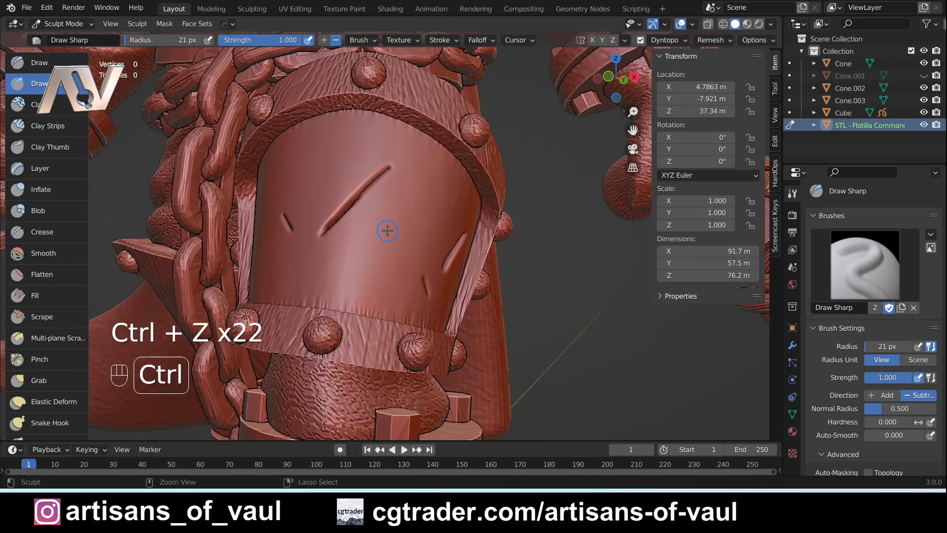
pyautogui.hotkey('ctrl', 'z')
pyautogui.hotkey('ctrl', 'z')
pyautogui.hotkey('ctrl', 'z')
pyautogui.hotkey('ctrl', 'z')
pyautogui.hotkey('ctrl', 'z')
pyautogui.hotkey('ctrl', 'z')
pyautogui.hotkey('ctrl', 'z')
pyautogui.hotkey('ctrl', 'z')
pyautogui.hotkey('ctrl', 'z')
pyautogui.moveTo(387, 230)
pyautogui.mouseDown(button='middle')
pyautogui.moveTo(479, 286)
pyautogui.moveTo(464, 274)
pyautogui.mouseUp(button='middle')
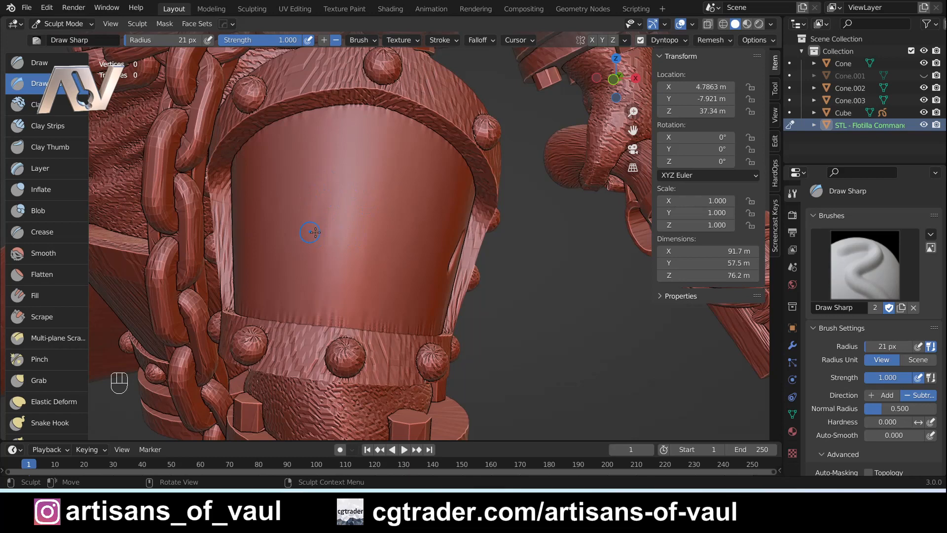
pyautogui.moveTo(295, 227); pyautogui.dragTo(329, 218, button='middle')
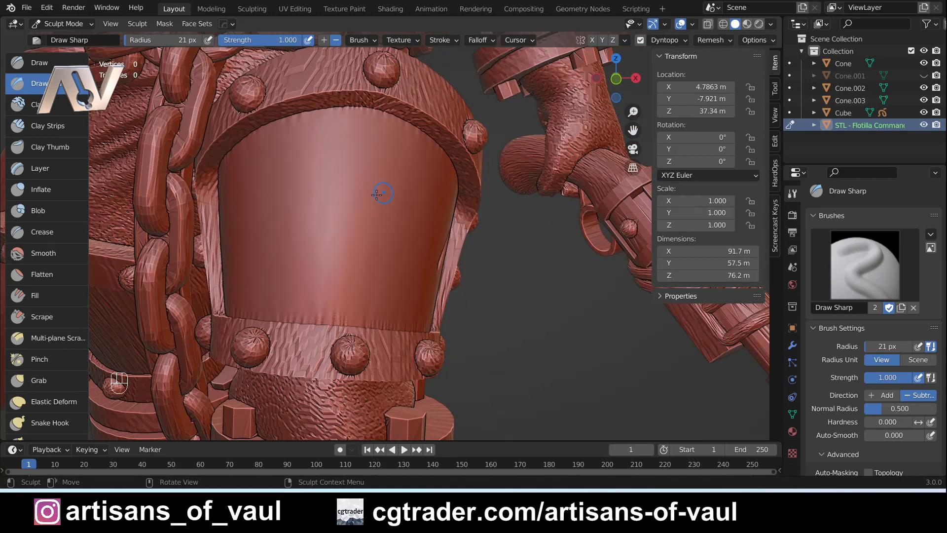
# Step: Activate the Draw brush with strength 0.302 and radius 57 px for the thigh plate
pyautogui.click(39, 63)
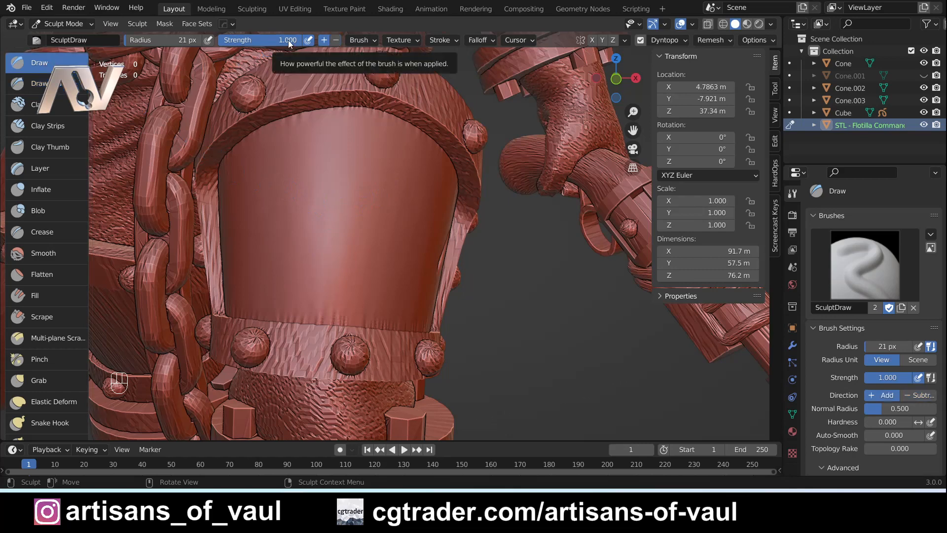
pyautogui.moveTo(289, 44); pyautogui.dragTo(237, 44)
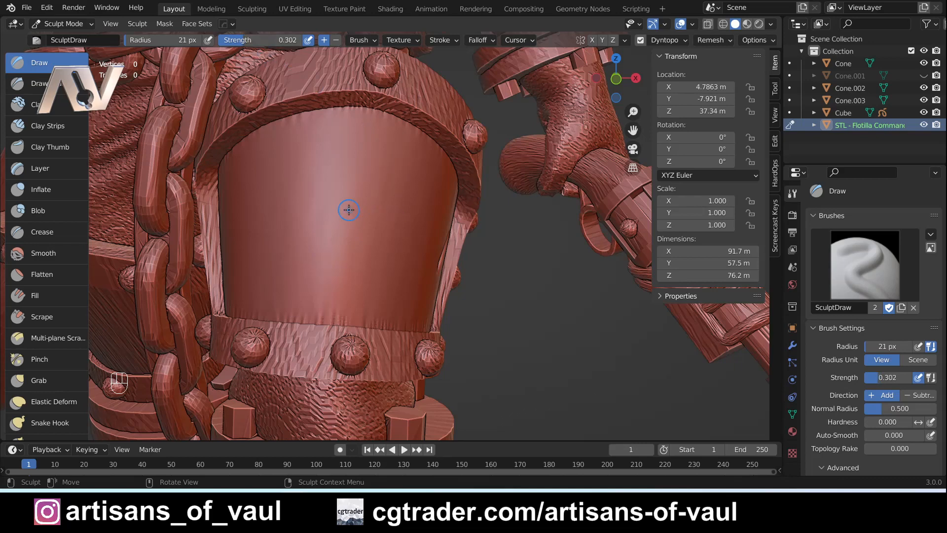
pyautogui.press('f')
pyautogui.click(399, 255)
pyautogui.moveTo(353, 176); pyautogui.dragTo(355, 214, button='middle')
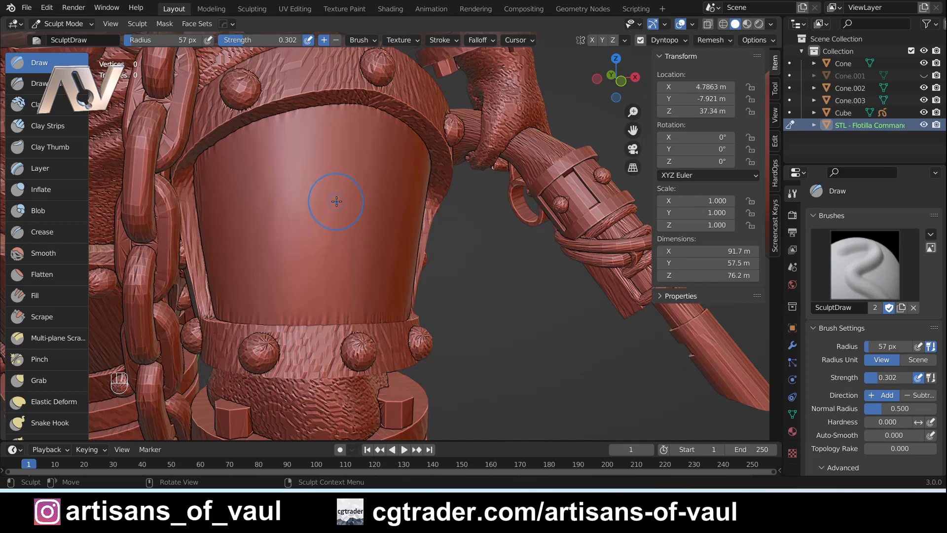
# Step: Build up a soft, rounded raised ring around the middle of the thigh plate with repeated Draw brush strokes
pyautogui.moveTo(315, 190); pyautogui.dragTo(311, 186)
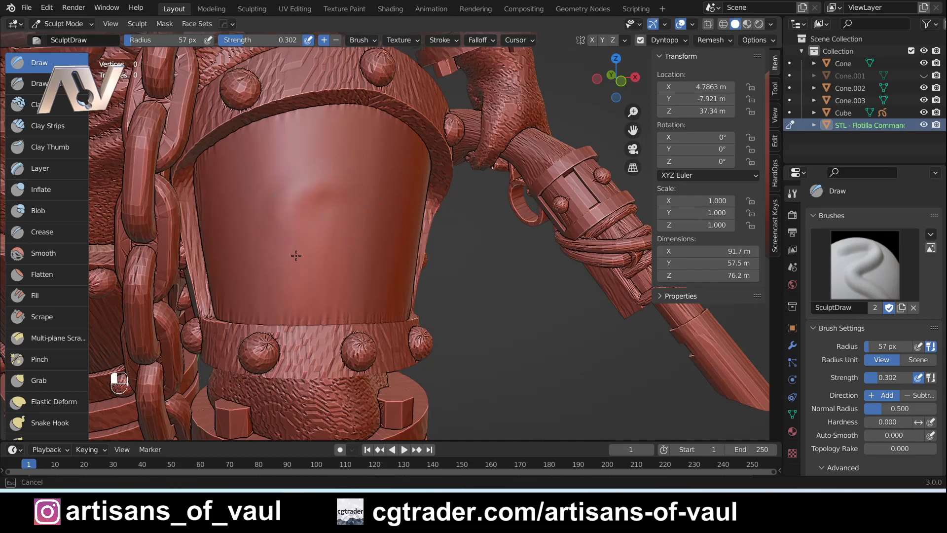
pyautogui.moveTo(343, 240)
pyautogui.mouseDown()
pyautogui.moveTo(366, 227)
pyautogui.moveTo(353, 201)
pyautogui.moveTo(307, 198)
pyautogui.mouseUp()
pyautogui.moveTo(369, 226); pyautogui.dragTo(353, 228)
pyautogui.moveTo(348, 239)
pyautogui.mouseDown(button='middle')
pyautogui.moveTo(417, 242)
pyautogui.moveTo(340, 246)
pyautogui.mouseUp(button='middle')
pyautogui.moveTo(341, 200)
pyautogui.mouseDown()
pyautogui.moveTo(328, 185)
pyautogui.moveTo(349, 188)
pyautogui.mouseUp()
pyautogui.moveTo(353, 258)
pyautogui.mouseDown()
pyautogui.moveTo(362, 232)
pyautogui.moveTo(327, 274)
pyautogui.moveTo(284, 254)
pyautogui.mouseUp()
pyautogui.moveTo(344, 253); pyautogui.dragTo(357, 232)
pyautogui.moveTo(357, 223)
pyautogui.mouseDown(button='middle')
pyautogui.moveTo(425, 221)
pyautogui.moveTo(423, 236)
pyautogui.moveTo(351, 227)
pyautogui.moveTo(347, 213)
pyautogui.mouseUp(button='middle')
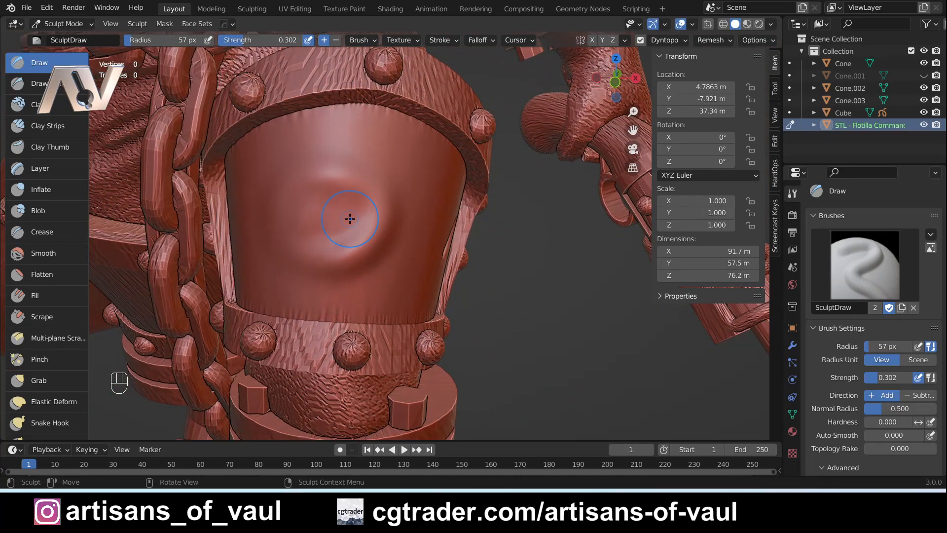
pyautogui.moveTo(350, 205)
pyautogui.mouseDown()
pyautogui.moveTo(353, 229)
pyautogui.moveTo(328, 210)
pyautogui.moveTo(320, 252)
pyautogui.mouseUp()
pyautogui.moveTo(321, 252)
pyautogui.mouseDown()
pyautogui.moveTo(358, 241)
pyautogui.moveTo(356, 214)
pyautogui.mouseUp()
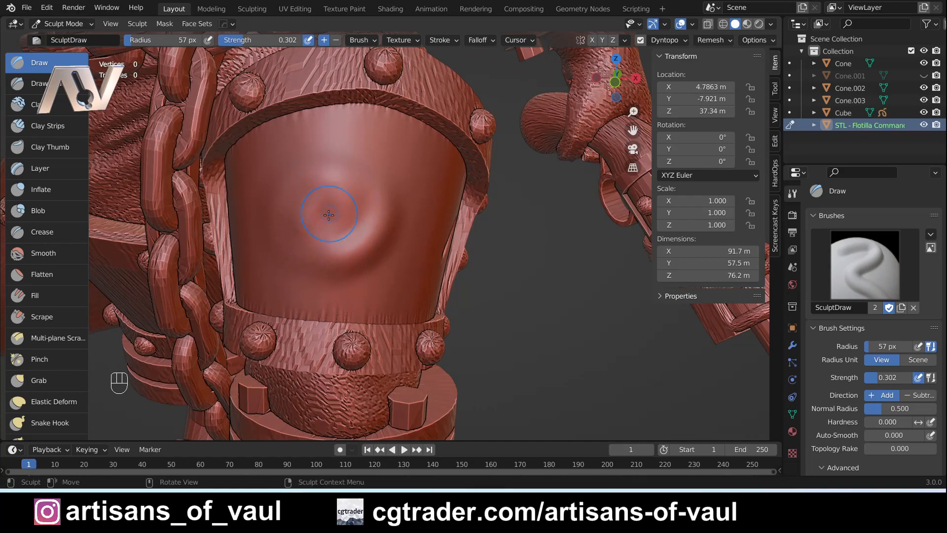
# Step: Carve a deep round hole inside the thigh plate's raised ring with the Draw brush at radius 36 px and strength 1.000
pyautogui.moveTo(329, 215); pyautogui.dragTo(325, 223, button='middle')
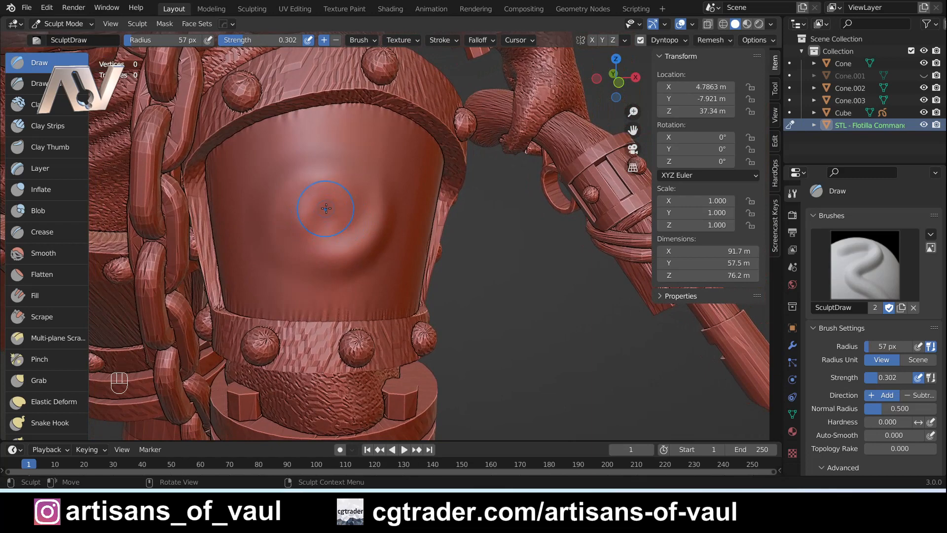
pyautogui.press('f')
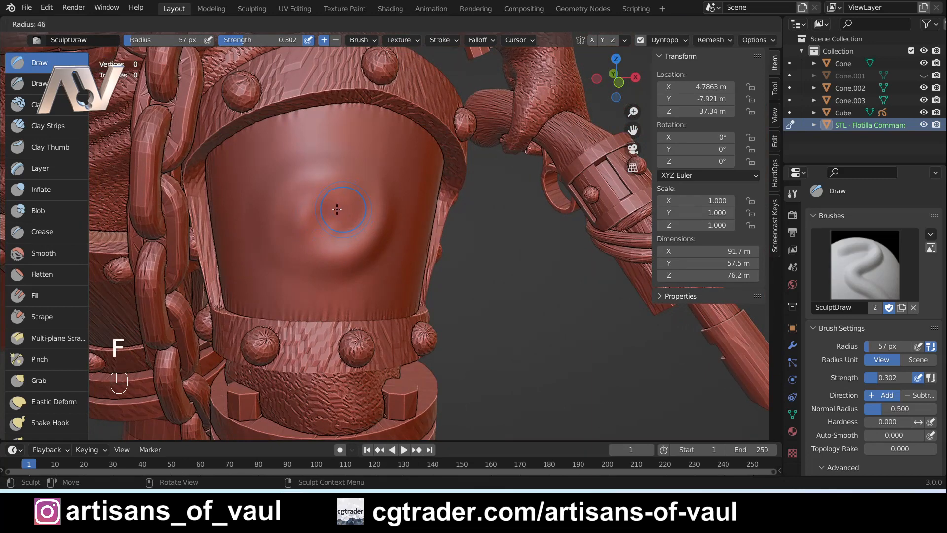
pyautogui.click(331, 208)
pyautogui.moveTo(276, 41); pyautogui.dragTo(306, 45)
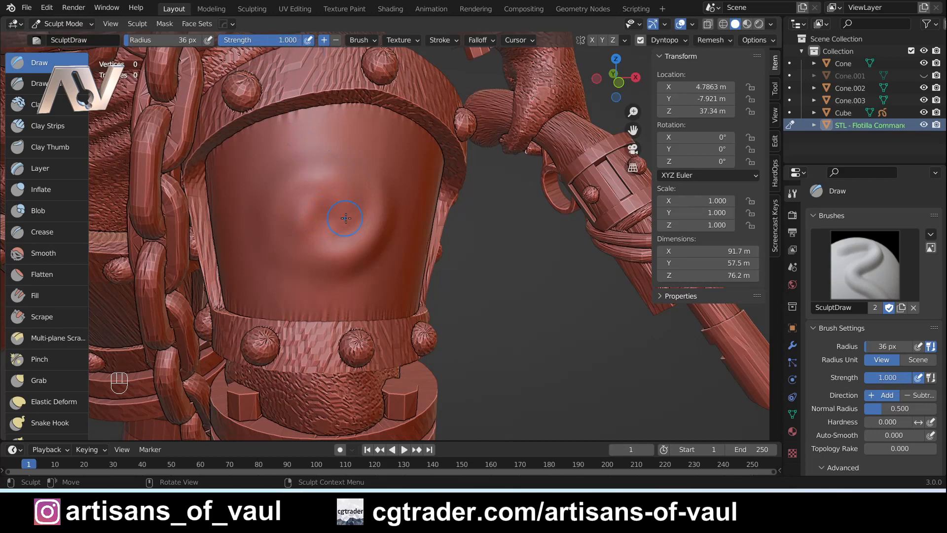
pyautogui.hotkey('ctrl', 'z')
pyautogui.moveTo(322, 206)
pyautogui.keyDown('ctrl'); pyautogui.mouseDown()
pyautogui.moveTo(329, 217)
pyautogui.moveTo(324, 203)
pyautogui.mouseUp(); pyautogui.keyUp('ctrl')
pyautogui.moveTo(327, 212)
pyautogui.mouseDown(button='middle')
pyautogui.moveTo(320, 228)
pyautogui.moveTo(394, 236)
pyautogui.moveTo(382, 230)
pyautogui.mouseUp(button='middle')
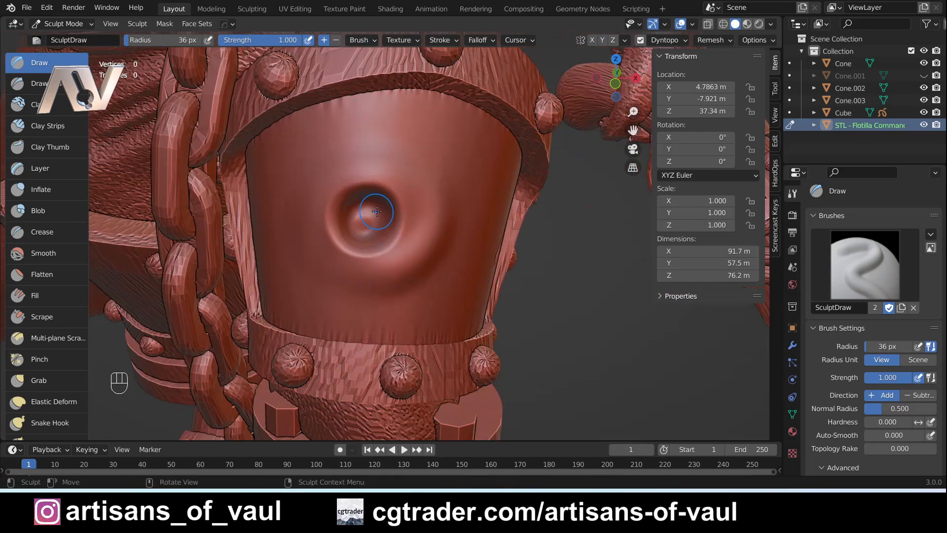
pyautogui.moveTo(377, 215)
pyautogui.keyDown('ctrl'); pyautogui.mouseDown()
pyautogui.moveTo(391, 222)
pyautogui.moveTo(373, 223)
pyautogui.mouseUp(); pyautogui.keyUp('ctrl')
pyautogui.moveTo(373, 223)
pyautogui.mouseDown(button='middle')
pyautogui.moveTo(419, 221)
pyautogui.moveTo(352, 226)
pyautogui.moveTo(370, 219)
pyautogui.mouseUp(button='middle')
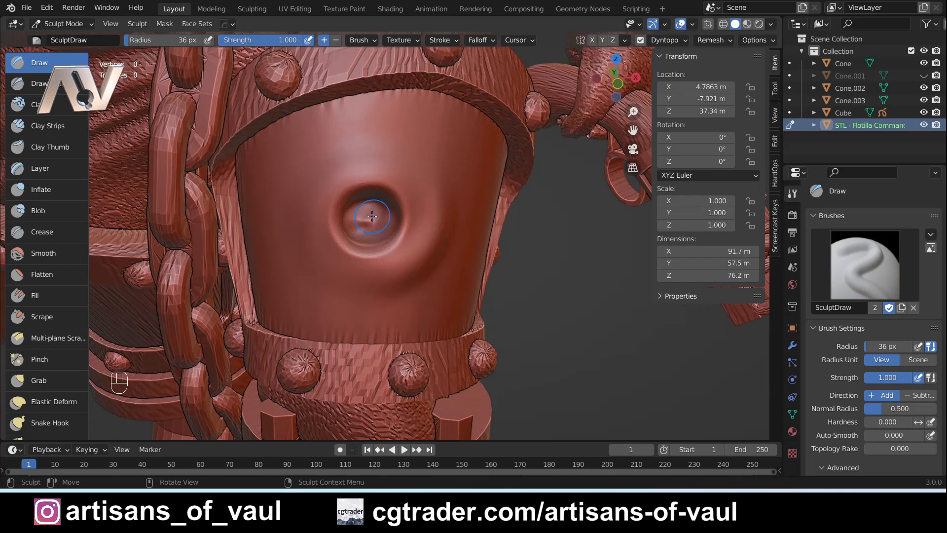
# Step: Smooth the floor of the round hole in the thigh plate
pyautogui.press('shift')
pyautogui.keyDown('shift'); pyautogui.moveTo(369, 213); pyautogui.dragTo(374, 218); pyautogui.keyUp('shift')
pyautogui.moveTo(373, 218)
pyautogui.mouseDown(button='middle')
pyautogui.moveTo(419, 226)
pyautogui.moveTo(368, 236)
pyautogui.moveTo(364, 227)
pyautogui.moveTo(368, 250)
pyautogui.moveTo(384, 224)
pyautogui.moveTo(463, 169)
pyautogui.moveTo(372, 211)
pyautogui.moveTo(395, 207)
pyautogui.moveTo(375, 210)
pyautogui.moveTo(359, 198)
pyautogui.moveTo(389, 197)
pyautogui.moveTo(326, 222)
pyautogui.moveTo(419, 200)
pyautogui.moveTo(395, 197)
pyautogui.mouseUp(button='middle')
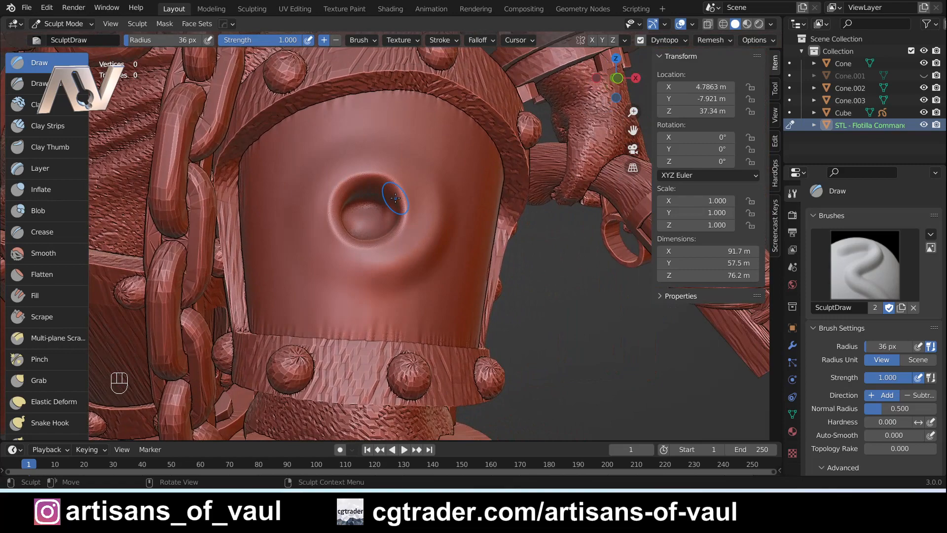
pyautogui.moveTo(399, 245)
pyautogui.mouseDown(button='middle')
pyautogui.moveTo(392, 229)
pyautogui.moveTo(408, 238)
pyautogui.mouseUp(button='middle')
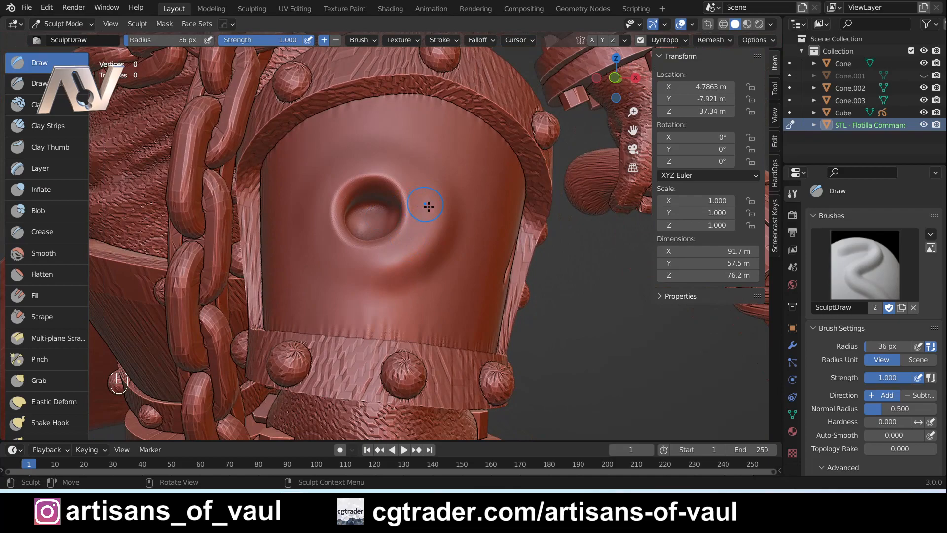
# Step: Carve a crack running up and outward from the hole's upper-left rim, forked at its tip, with a short side branch
pyautogui.moveTo(544, 269)
pyautogui.mouseDown(button='middle')
pyautogui.moveTo(529, 273)
pyautogui.moveTo(545, 285)
pyautogui.moveTo(519, 269)
pyautogui.moveTo(510, 235)
pyautogui.mouseUp(button='middle')
pyautogui.scroll(4, 482, 228)
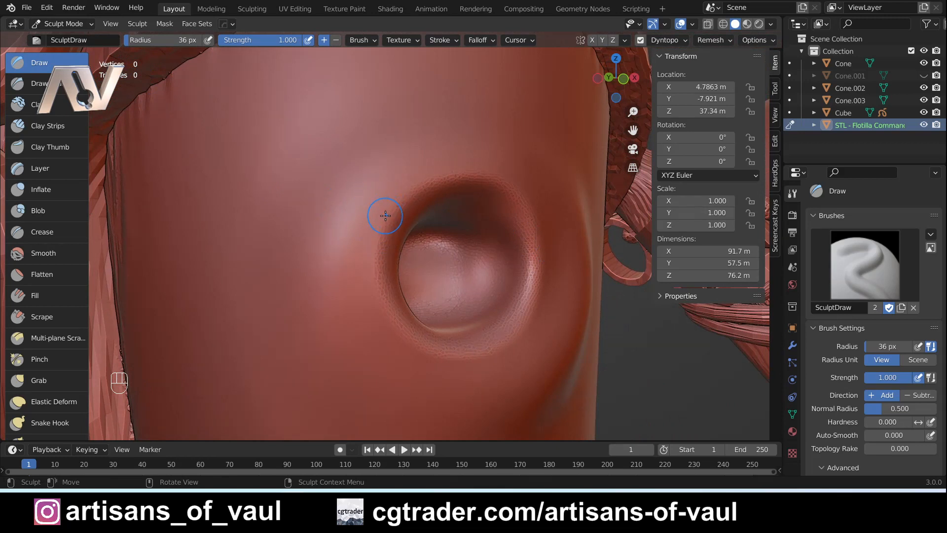
pyautogui.press('ctrl')
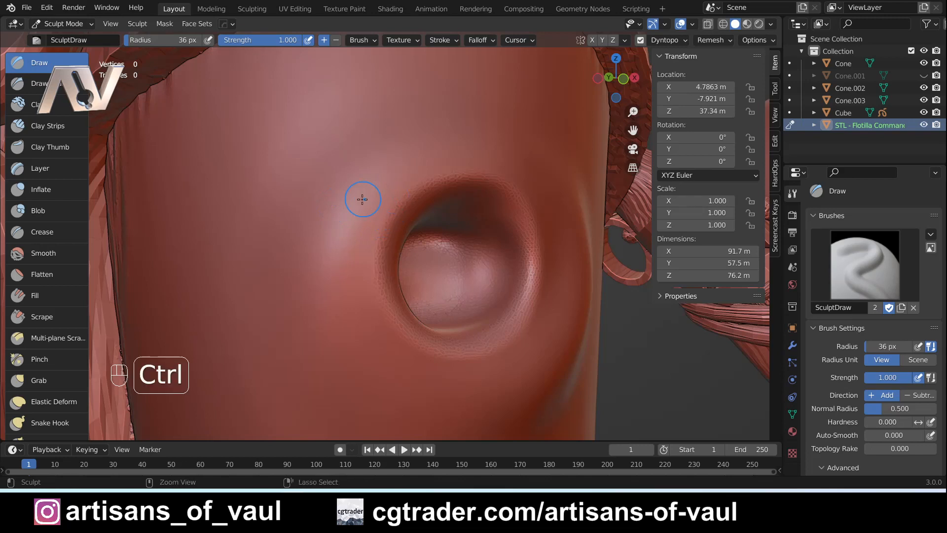
pyautogui.moveTo(388, 225)
pyautogui.keyDown('ctrl'); pyautogui.mouseDown()
pyautogui.moveTo(343, 188)
pyautogui.moveTo(393, 231)
pyautogui.moveTo(319, 168)
pyautogui.moveTo(392, 238)
pyautogui.moveTo(315, 156)
pyautogui.moveTo(315, 113)
pyautogui.mouseUp(); pyautogui.keyUp('ctrl')
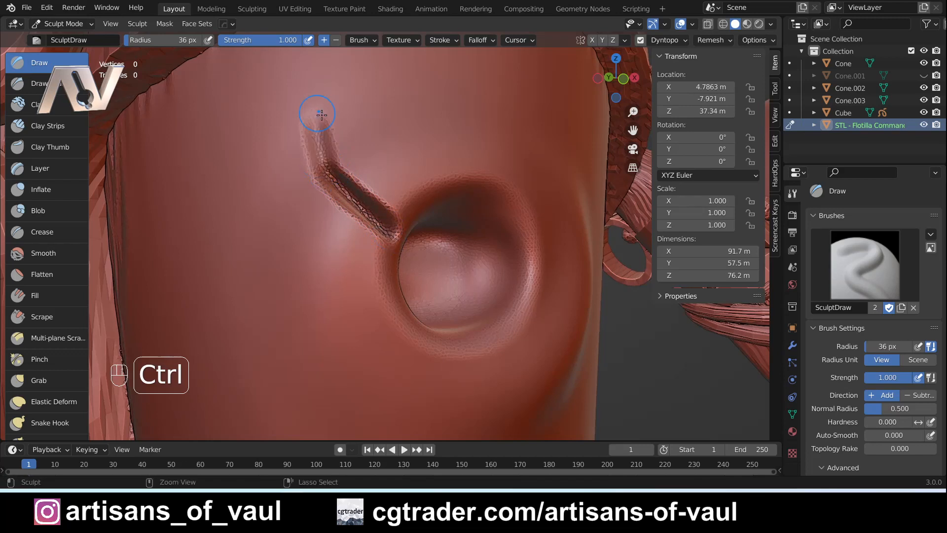
pyautogui.moveTo(328, 168)
pyautogui.keyDown('ctrl'); pyautogui.mouseDown()
pyautogui.moveTo(319, 106)
pyautogui.moveTo(299, 81)
pyautogui.mouseUp(); pyautogui.keyUp('ctrl')
pyautogui.keyDown('ctrl'); pyautogui.moveTo(324, 121); pyautogui.dragTo(352, 66); pyautogui.keyUp('ctrl')
pyautogui.keyDown('ctrl'); pyautogui.moveTo(313, 176); pyautogui.dragTo(242, 176); pyautogui.keyUp('ctrl')
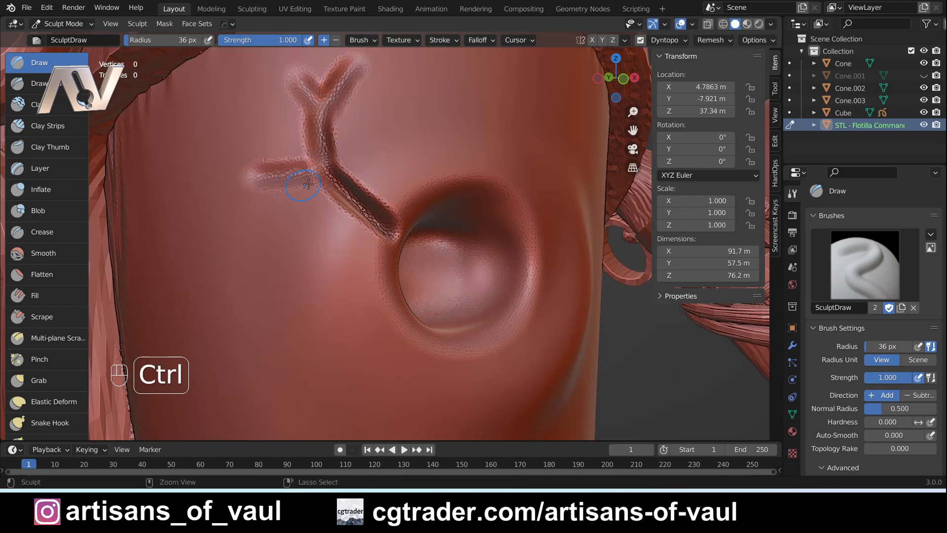
# Step: Extend the crack's side branch outward with a downward bend and deepen the existing crack lines
pyautogui.moveTo(323, 170)
pyautogui.keyDown('ctrl'); pyautogui.mouseDown()
pyautogui.moveTo(221, 179)
pyautogui.moveTo(191, 202)
pyautogui.mouseUp(); pyautogui.keyUp('ctrl')
pyautogui.moveTo(228, 176)
pyautogui.keyDown('ctrl'); pyautogui.mouseDown()
pyautogui.moveTo(190, 203)
pyautogui.moveTo(200, 180)
pyautogui.moveTo(219, 172)
pyautogui.mouseUp(); pyautogui.keyUp('ctrl')
pyautogui.keyDown('ctrl'); pyautogui.moveTo(224, 169); pyautogui.dragTo(296, 172); pyautogui.keyUp('ctrl')
pyautogui.moveTo(222, 168)
pyautogui.keyDown('ctrl'); pyautogui.mouseDown()
pyautogui.moveTo(320, 168)
pyautogui.moveTo(320, 101)
pyautogui.mouseUp(); pyautogui.keyUp('ctrl')
pyautogui.keyDown('ctrl'); pyautogui.moveTo(330, 176); pyautogui.dragTo(391, 228); pyautogui.keyUp('ctrl')
# Step: Deepen the inner end of the crack so it cuts into the hole's rim
pyautogui.moveTo(415, 224); pyautogui.dragTo(381, 177, button='middle')
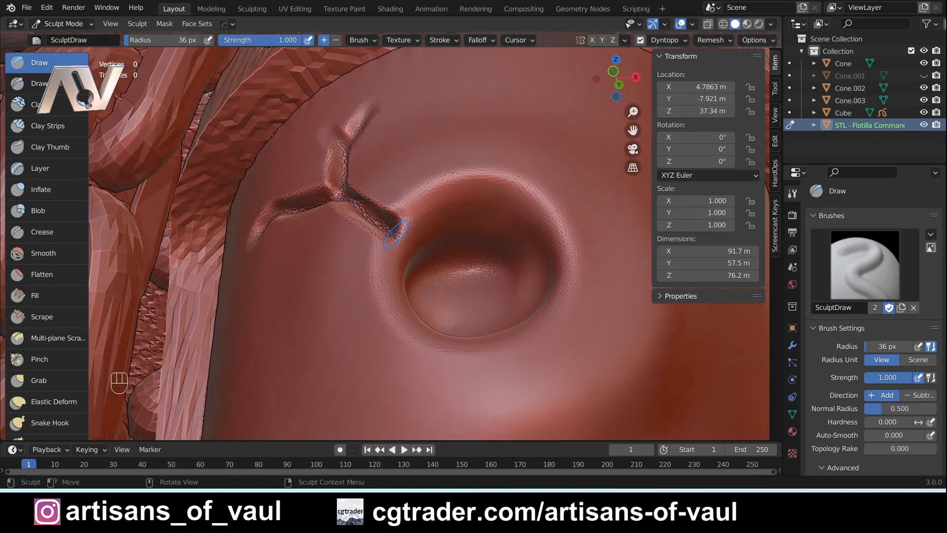
pyautogui.moveTo(393, 232)
pyautogui.keyDown('ctrl'); pyautogui.mouseDown()
pyautogui.moveTo(405, 241)
pyautogui.moveTo(399, 235)
pyautogui.mouseUp(); pyautogui.keyUp('ctrl')
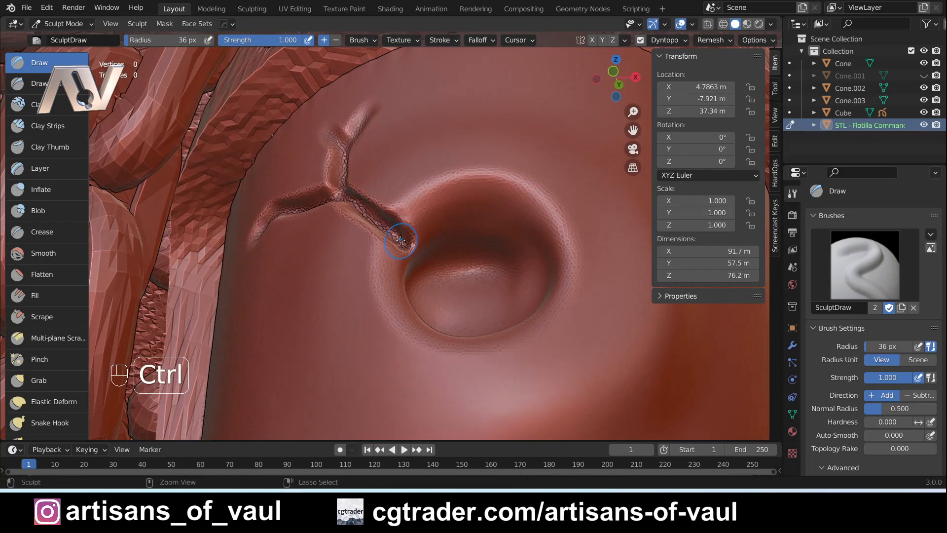
pyautogui.moveTo(397, 236)
pyautogui.mouseDown(button='middle')
pyautogui.moveTo(481, 266)
pyautogui.moveTo(397, 238)
pyautogui.mouseUp(button='middle')
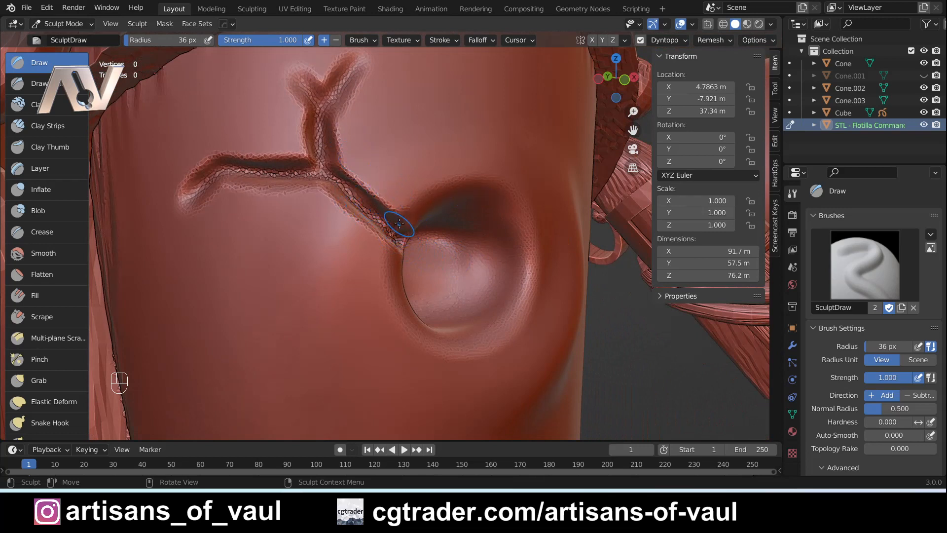
pyautogui.moveTo(397, 207)
pyautogui.keyDown('ctrl'); pyautogui.mouseDown(button='middle')
pyautogui.moveTo(426, 299)
pyautogui.moveTo(385, 286)
pyautogui.moveTo(441, 265)
pyautogui.moveTo(384, 287)
pyautogui.mouseUp(button='middle'); pyautogui.keyUp('ctrl')
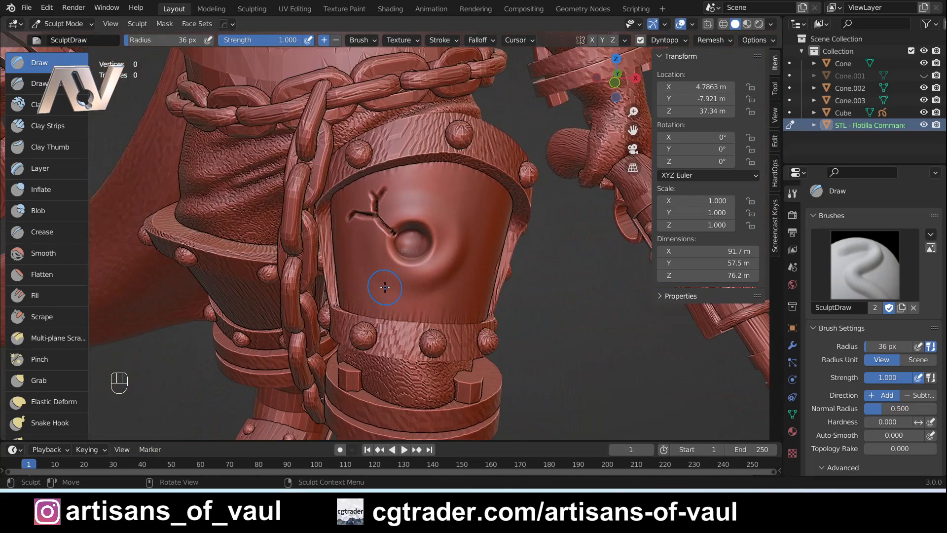
# Step: Sharpen the hole's upper rim with the Pinch brush at radius 36 px and strength 0.500
pyautogui.moveTo(409, 276)
pyautogui.mouseDown(button='middle')
pyautogui.moveTo(477, 207)
pyautogui.moveTo(440, 219)
pyautogui.mouseUp(button='middle')
pyautogui.keyDown('ctrl'); pyautogui.moveTo(305, 274); pyautogui.dragTo(487, 168, button='middle'); pyautogui.keyUp('ctrl')
pyautogui.moveTo(392, 245)
pyautogui.keyDown('ctrl'); pyautogui.mouseDown(button='middle')
pyautogui.moveTo(388, 194)
pyautogui.moveTo(416, 202)
pyautogui.mouseUp(button='middle'); pyautogui.keyUp('ctrl')
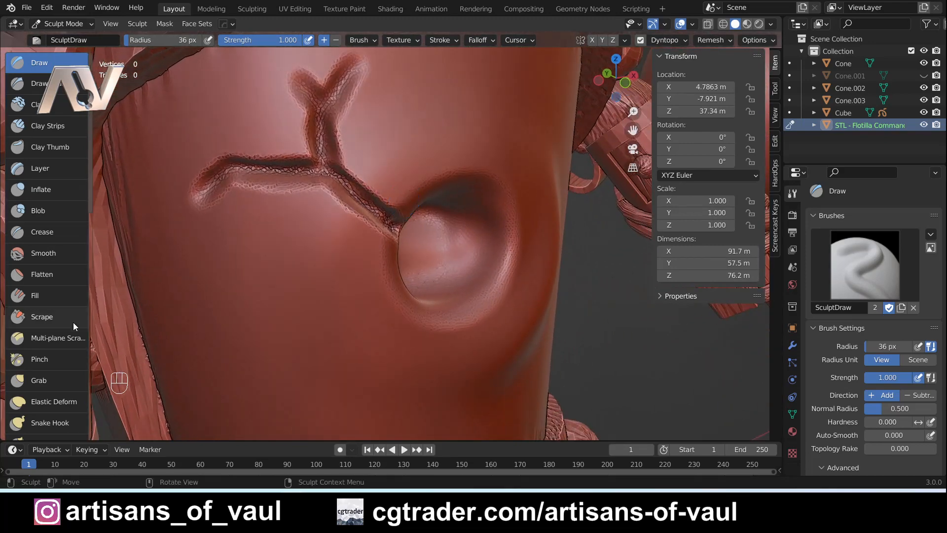
pyautogui.click(58, 353)
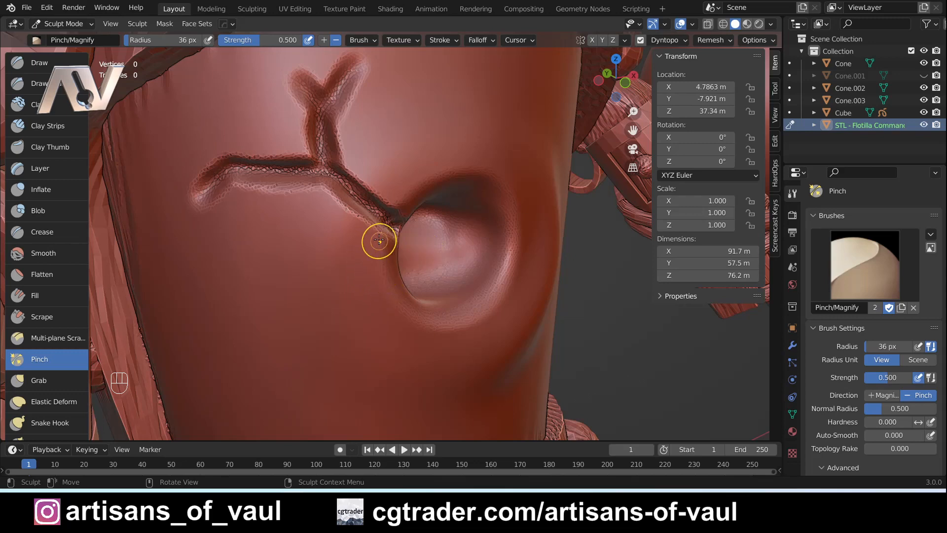
pyautogui.moveTo(393, 290); pyautogui.dragTo(366, 250, button='middle')
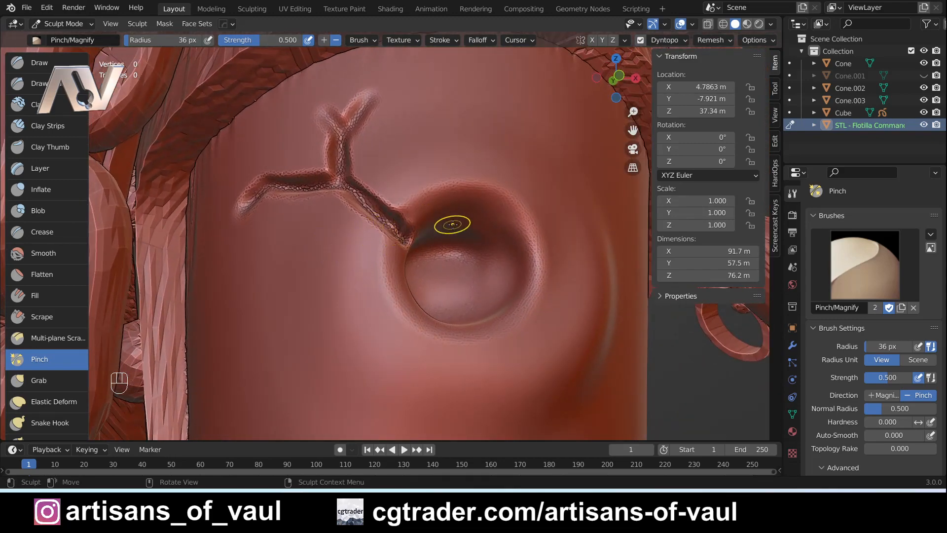
pyautogui.moveTo(507, 195); pyautogui.dragTo(434, 194, button='middle')
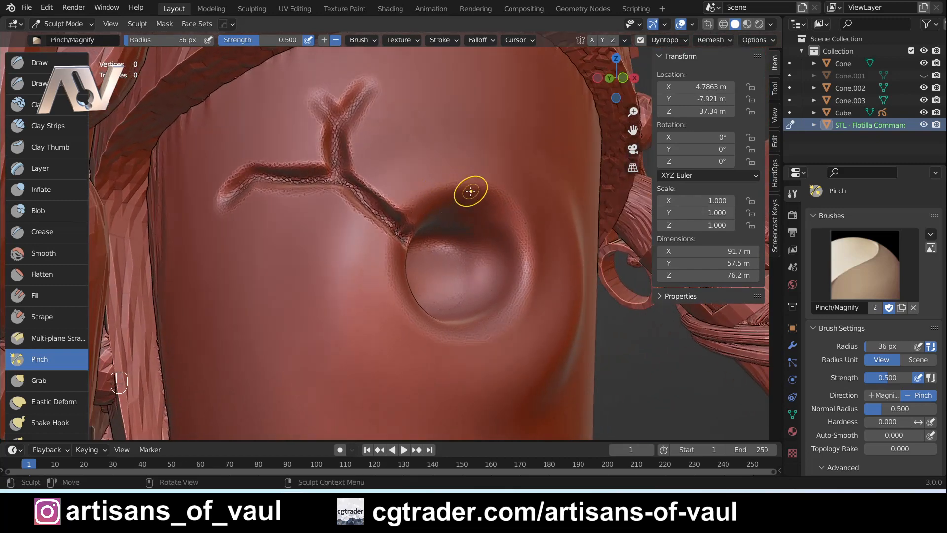
pyautogui.moveTo(477, 189); pyautogui.dragTo(438, 196)
pyautogui.moveTo(435, 197); pyautogui.dragTo(421, 201)
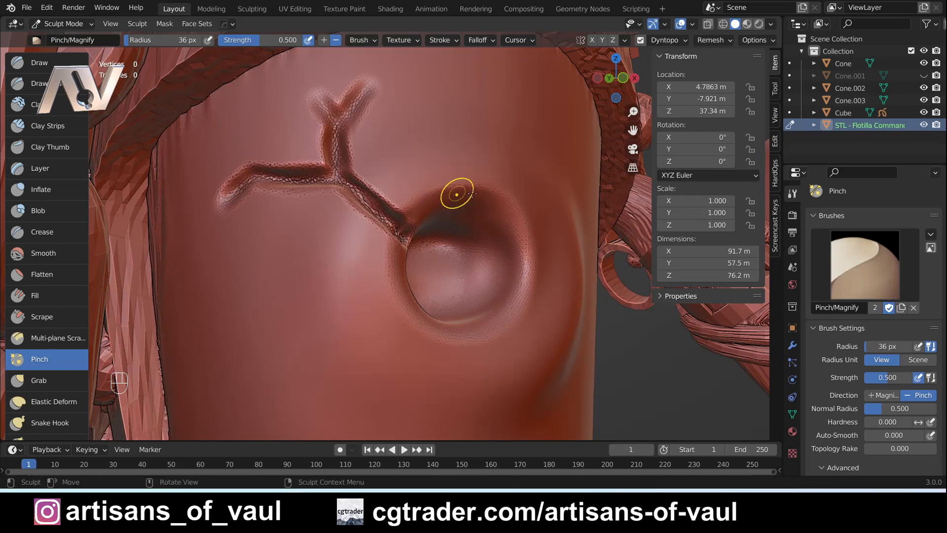
# Step: Continue pinching around the remaining sides of the hole to tighten its rim, ending along the lower-left edge
pyautogui.moveTo(453, 192); pyautogui.dragTo(512, 207, button='middle')
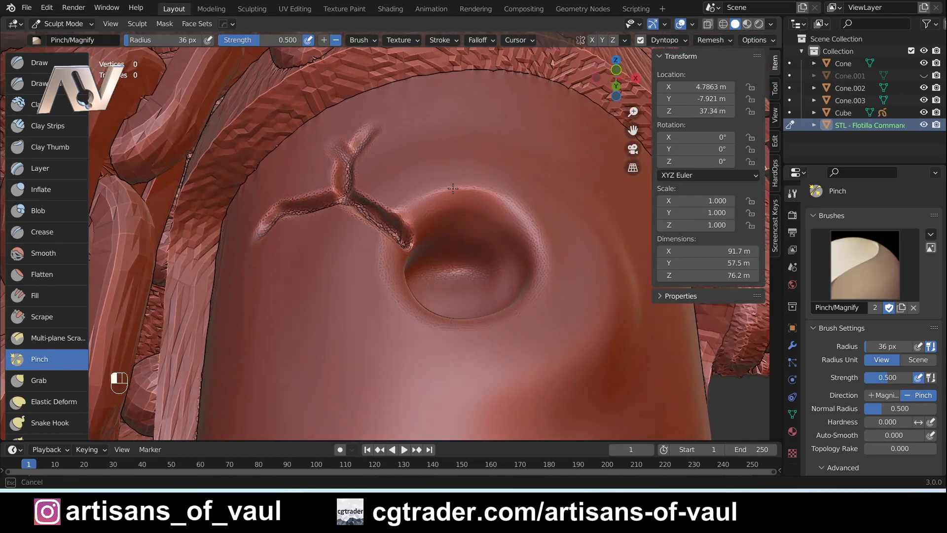
pyautogui.moveTo(482, 201); pyautogui.dragTo(508, 198, button='middle')
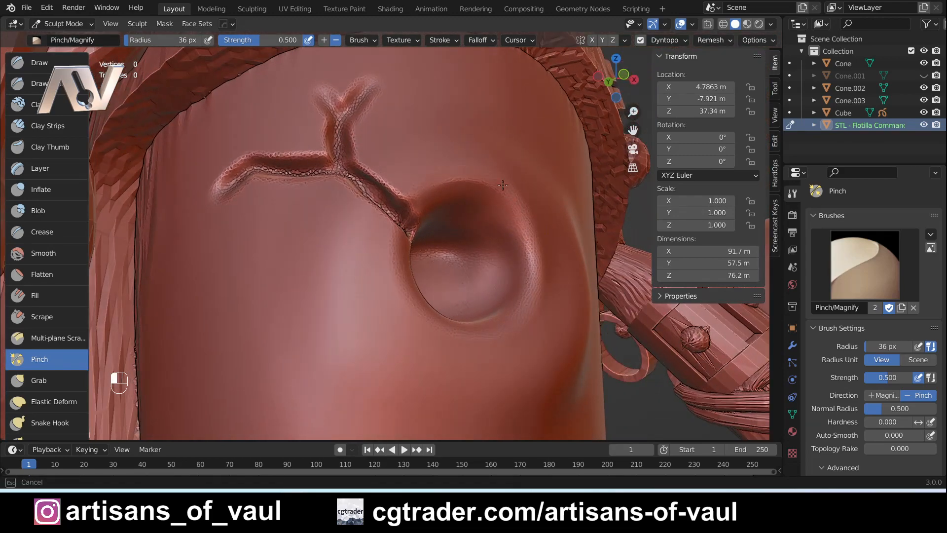
pyautogui.moveTo(499, 190); pyautogui.dragTo(389, 283, button='middle')
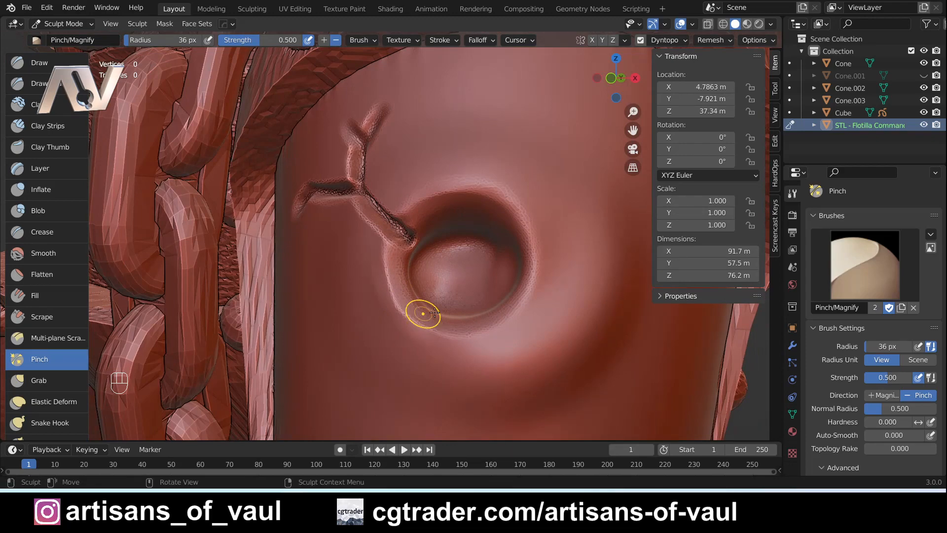
pyautogui.moveTo(423, 313); pyautogui.dragTo(446, 315, button='middle')
pyautogui.moveTo(505, 298); pyautogui.dragTo(371, 262, button='middle')
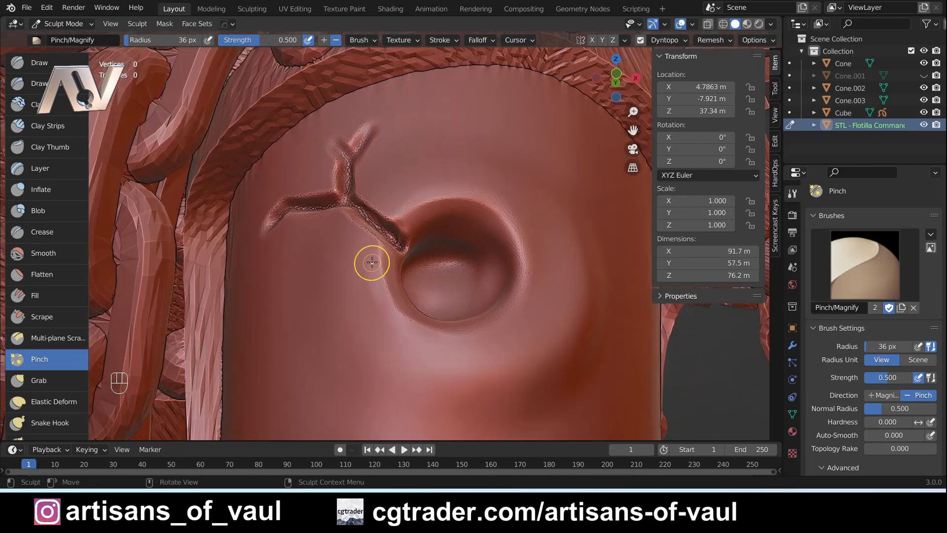
pyautogui.moveTo(386, 286); pyautogui.dragTo(390, 302)
# Step: Push the hole's lower-left rim inward with the Grab brush at radius 80 px and strength 0.400, straightening that edge
pyautogui.click(83, 378)
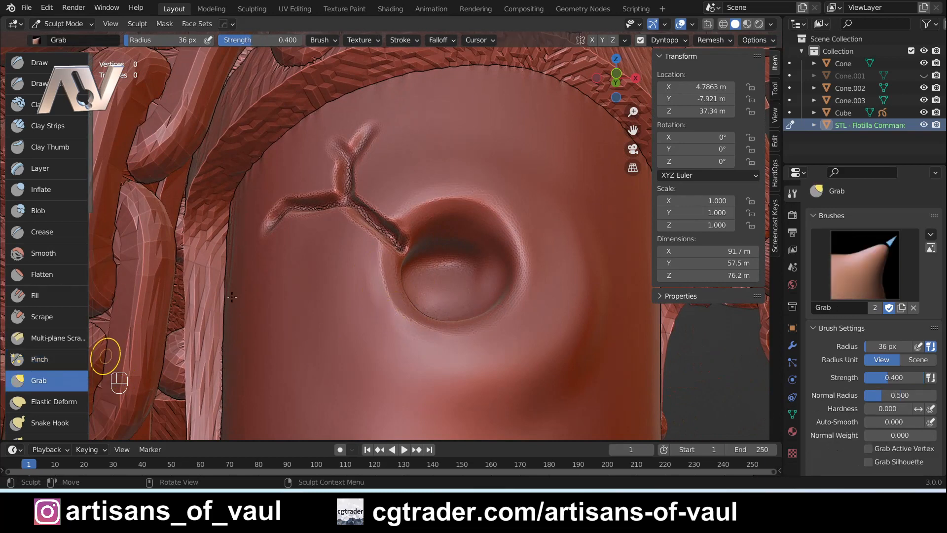
pyautogui.moveTo(402, 290); pyautogui.dragTo(397, 300, button='middle')
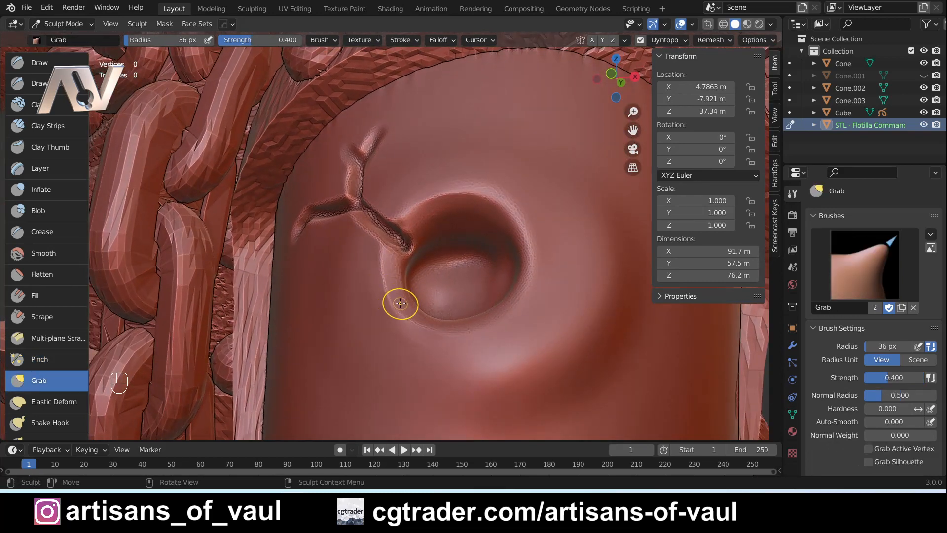
pyautogui.press('f')
pyautogui.moveTo(392, 308)
pyautogui.mouseDown()
pyautogui.moveTo(414, 298)
pyautogui.moveTo(400, 267)
pyautogui.mouseUp()
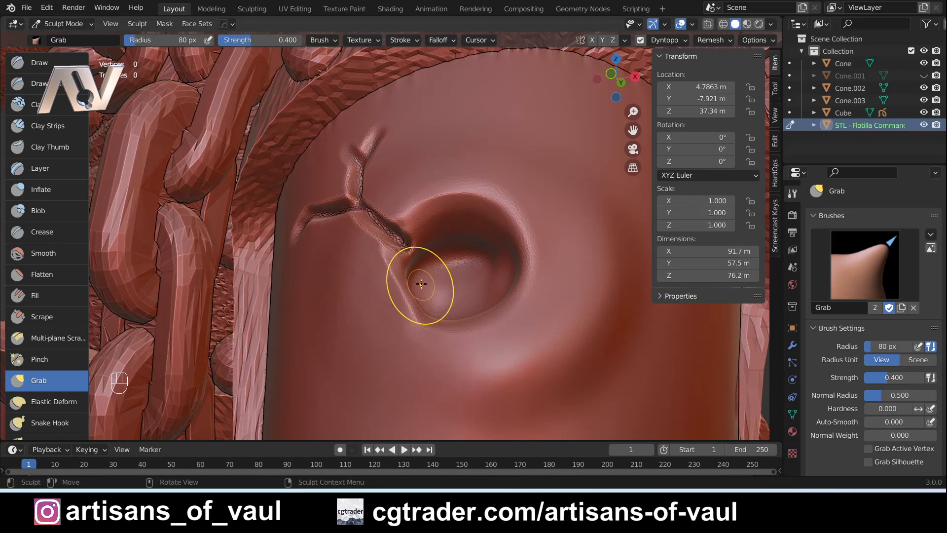
# Step: Reshape the hole's upper rim with Grab strokes to give the opening an irregular, angular outline
pyautogui.moveTo(422, 284); pyautogui.dragTo(441, 270, button='middle')
pyautogui.moveTo(443, 199); pyautogui.dragTo(455, 212)
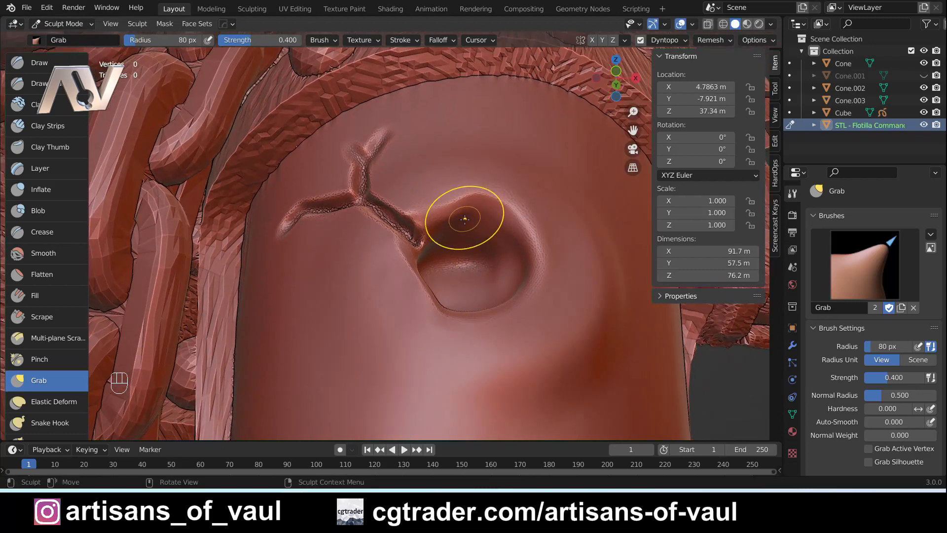
pyautogui.moveTo(476, 212); pyautogui.dragTo(451, 249, button='middle')
pyautogui.moveTo(454, 216); pyautogui.dragTo(444, 232)
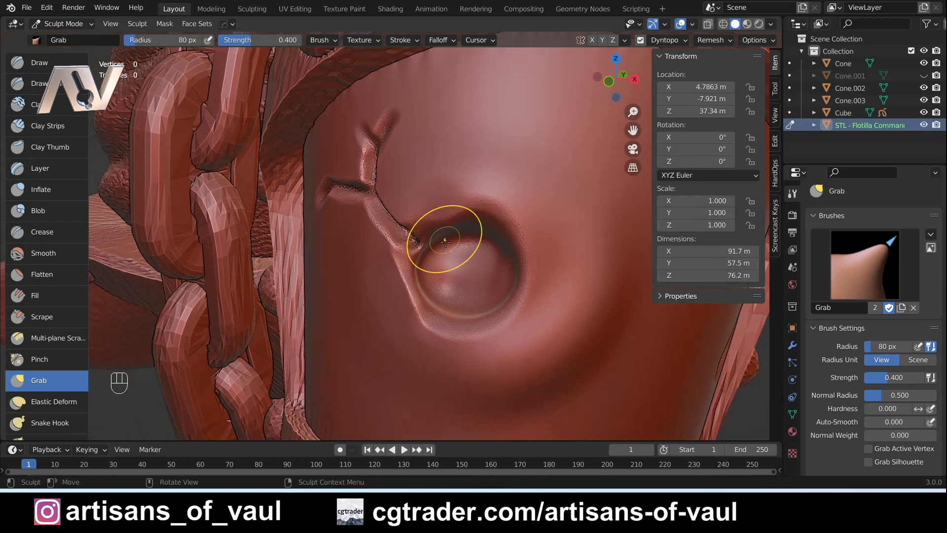
pyautogui.moveTo(444, 232); pyautogui.dragTo(433, 215, button='middle')
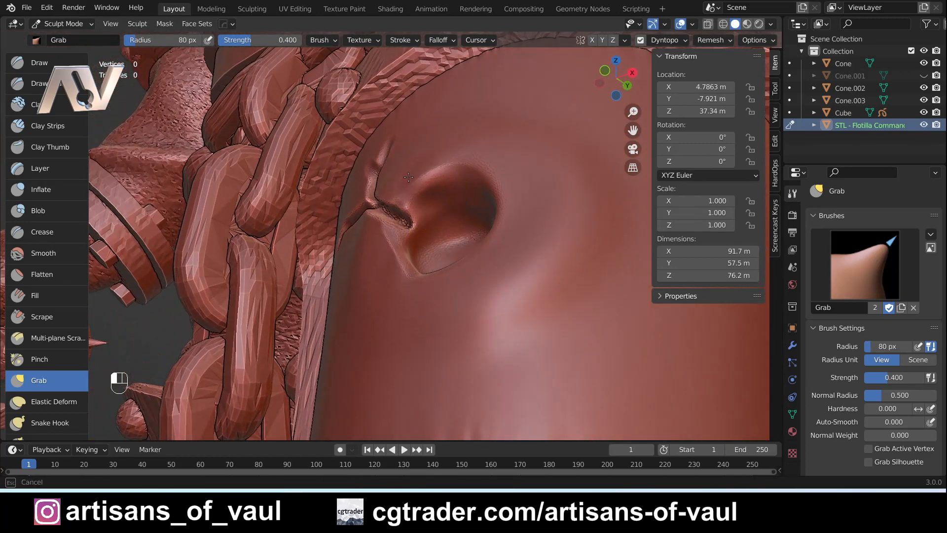
pyautogui.moveTo(422, 186)
pyautogui.mouseDown()
pyautogui.moveTo(450, 179)
pyautogui.moveTo(462, 163)
pyautogui.mouseUp()
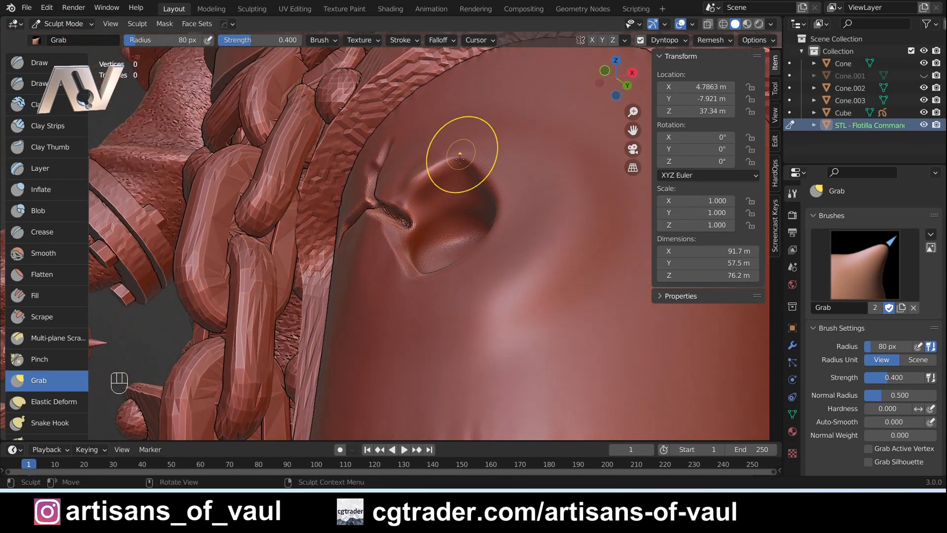
pyautogui.moveTo(458, 212)
pyautogui.mouseDown(button='middle')
pyautogui.moveTo(501, 273)
pyautogui.moveTo(493, 286)
pyautogui.moveTo(461, 264)
pyautogui.mouseUp(button='middle')
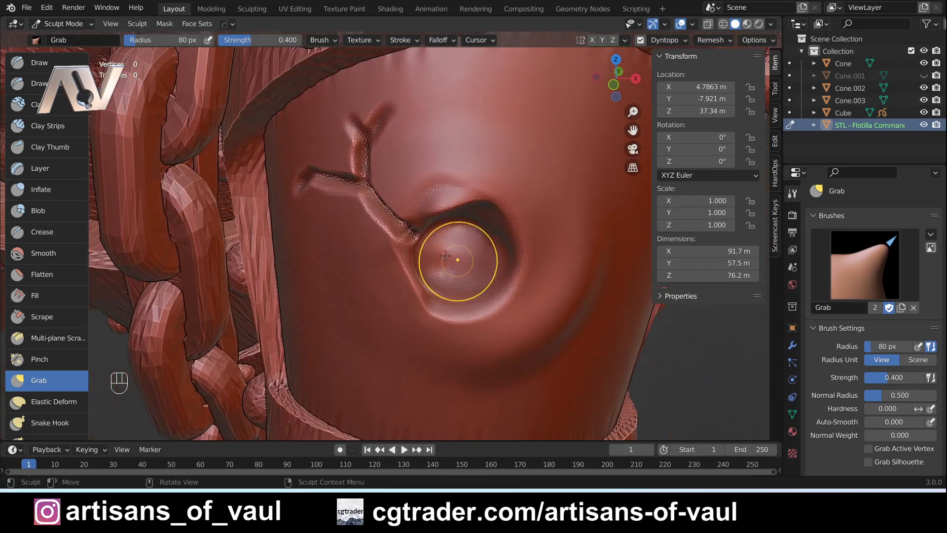
# Step: Sharpen the reshaped upper rim of the hole with the Pinch brush at radius 43 px and strength 0.500
pyautogui.click(78, 357)
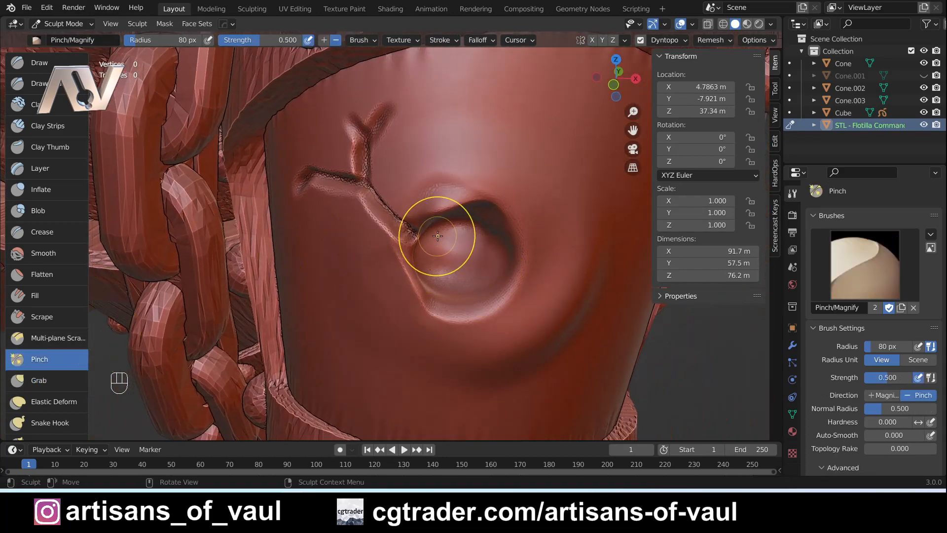
pyautogui.press('f')
pyautogui.moveTo(462, 220); pyautogui.dragTo(448, 184, button='middle')
pyautogui.moveTo(449, 184)
pyautogui.mouseDown()
pyautogui.moveTo(466, 190)
pyautogui.moveTo(433, 197)
pyautogui.mouseUp()
pyautogui.moveTo(420, 201); pyautogui.dragTo(437, 190, button='middle')
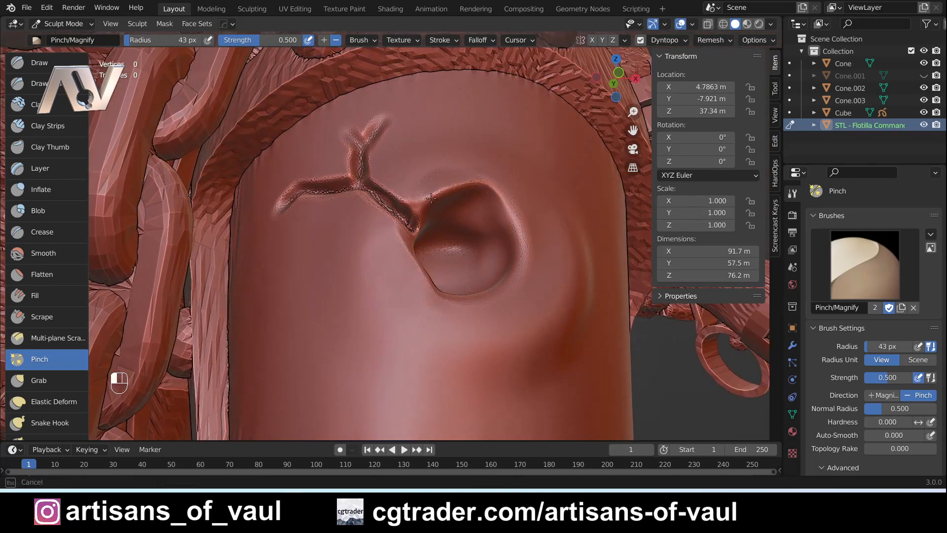
pyautogui.moveTo(431, 198); pyautogui.dragTo(428, 201)
pyautogui.moveTo(434, 210); pyautogui.dragTo(418, 261, button='middle')
pyautogui.moveTo(463, 203); pyautogui.dragTo(498, 204)
pyautogui.moveTo(486, 222)
pyautogui.mouseDown(button='middle')
pyautogui.moveTo(487, 205)
pyautogui.moveTo(518, 197)
pyautogui.moveTo(506, 203)
pyautogui.mouseUp(button='middle')
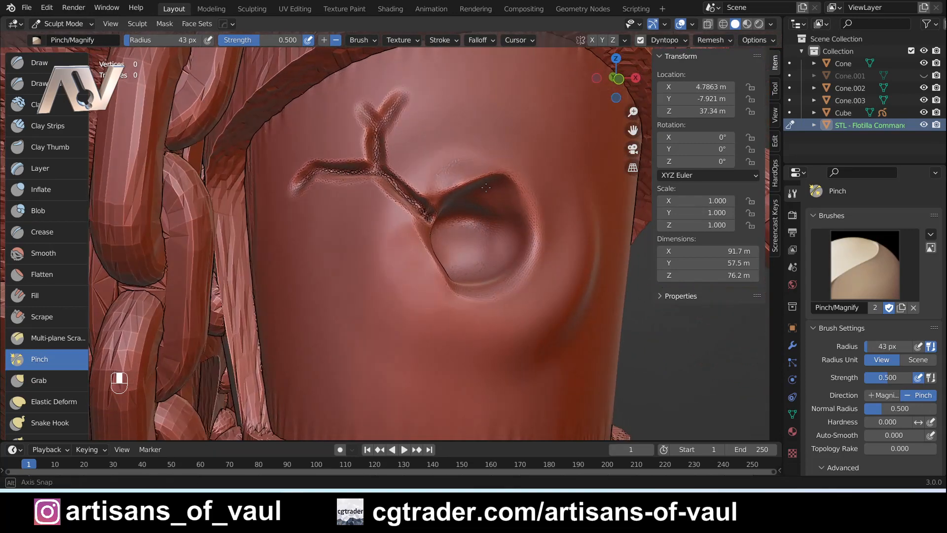
# Step: Pinch the left edge of the hole's rim, and tighten the diagonal and left crack branches with the Pinch brush at radius 82 px
pyautogui.moveTo(430, 229); pyautogui.dragTo(428, 262)
pyautogui.moveTo(442, 256)
pyautogui.mouseDown(button='middle')
pyautogui.moveTo(408, 223)
pyautogui.moveTo(384, 233)
pyautogui.mouseUp(button='middle')
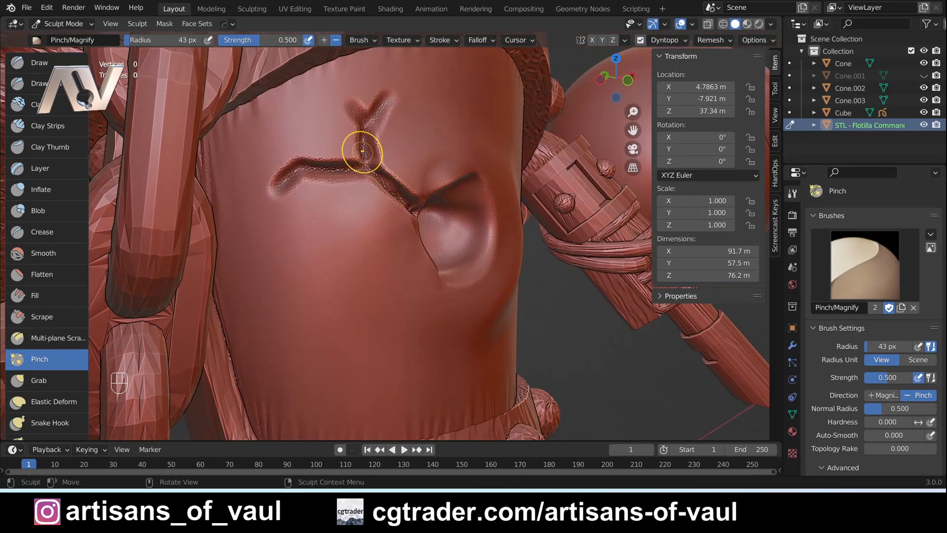
pyautogui.moveTo(341, 159); pyautogui.dragTo(345, 169, button='middle')
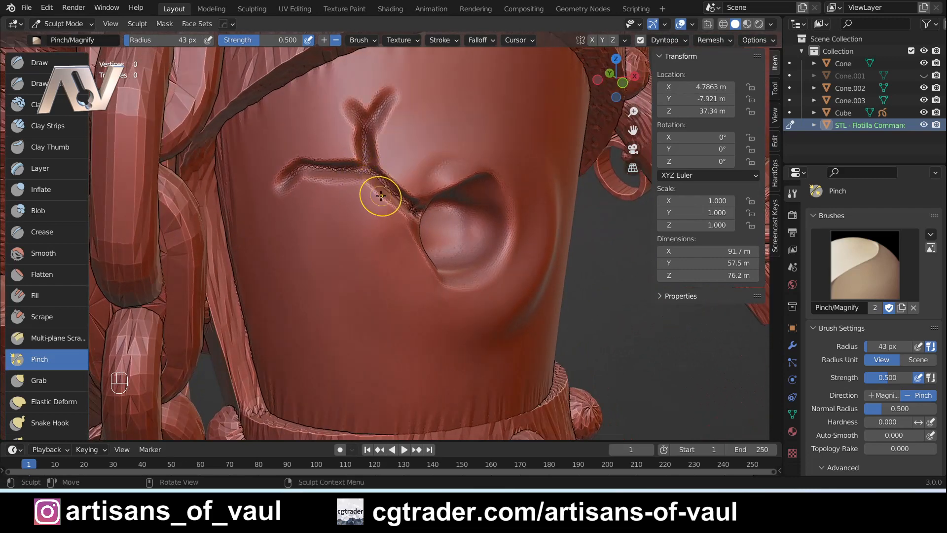
pyautogui.press('f')
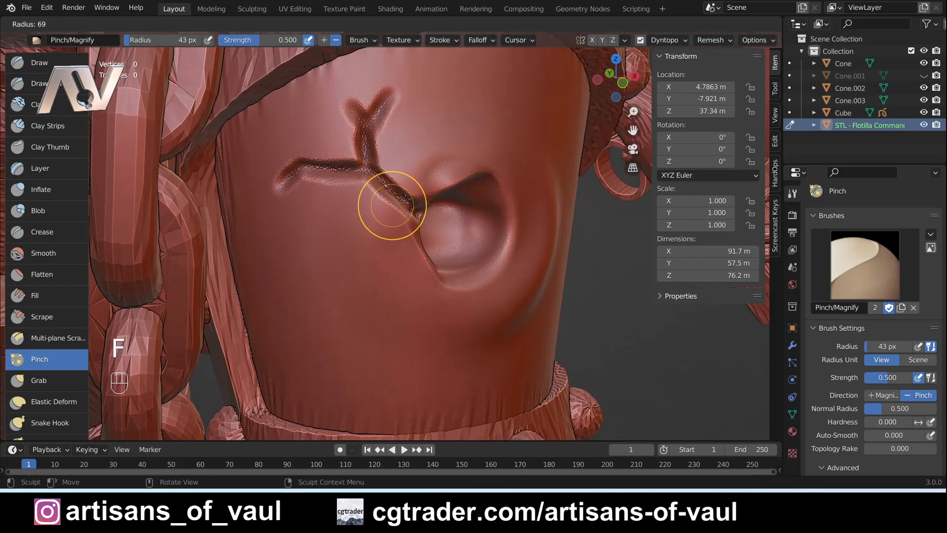
pyautogui.click(411, 198)
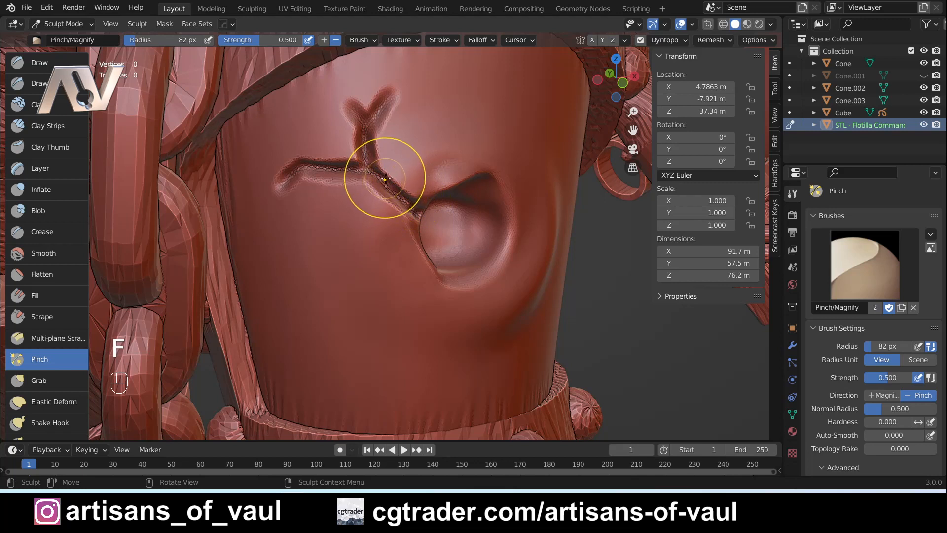
pyautogui.moveTo(356, 174)
pyautogui.mouseDown()
pyautogui.moveTo(334, 177)
pyautogui.moveTo(332, 165)
pyautogui.moveTo(319, 164)
pyautogui.moveTo(349, 165)
pyautogui.moveTo(326, 169)
pyautogui.mouseUp()
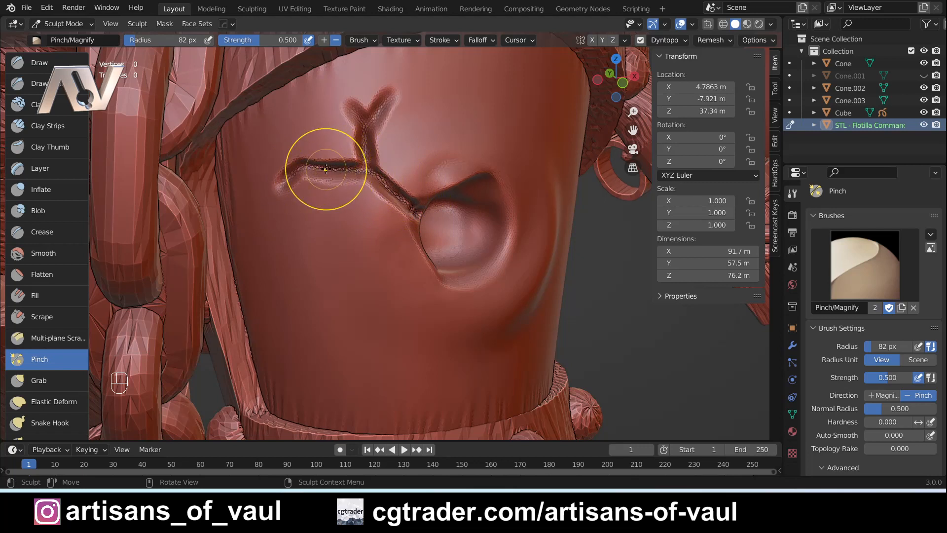
pyautogui.moveTo(326, 168)
pyautogui.mouseDown()
pyautogui.moveTo(383, 214)
pyautogui.moveTo(329, 180)
pyautogui.mouseUp()
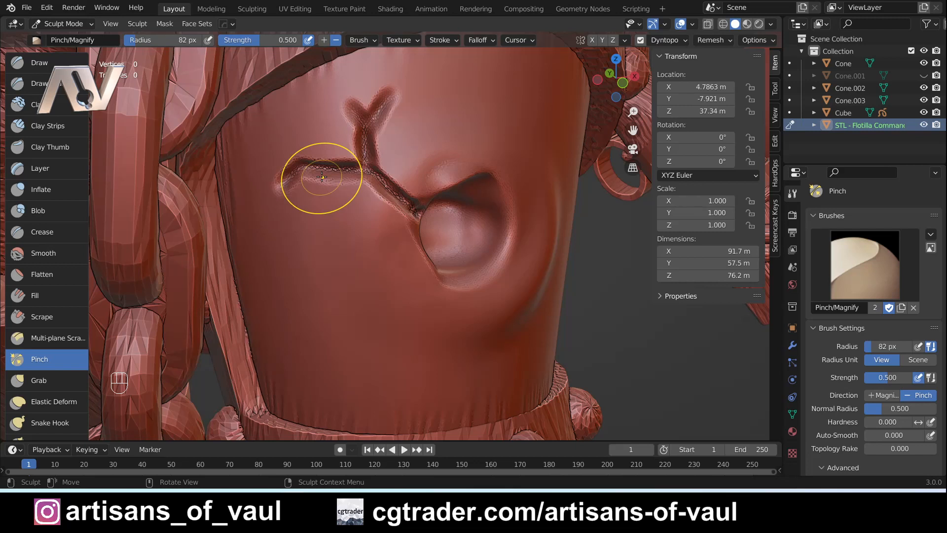
pyautogui.moveTo(322, 177)
pyautogui.mouseDown()
pyautogui.moveTo(433, 191)
pyautogui.moveTo(348, 186)
pyautogui.mouseUp()
# Step: Narrow the left crack branch out to its bent tip with Pinch strokes at radius 76 px and strength 0.500
pyautogui.press('f')
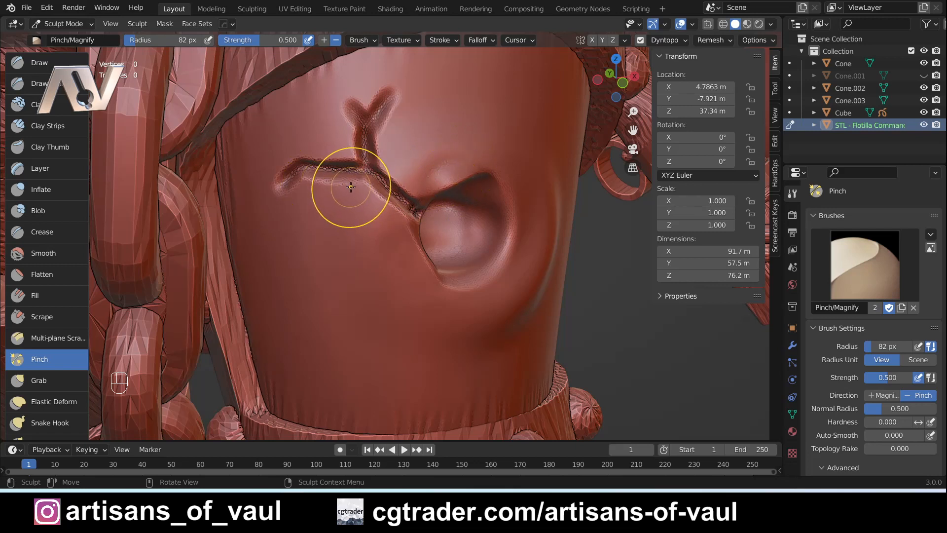
pyautogui.click(336, 186)
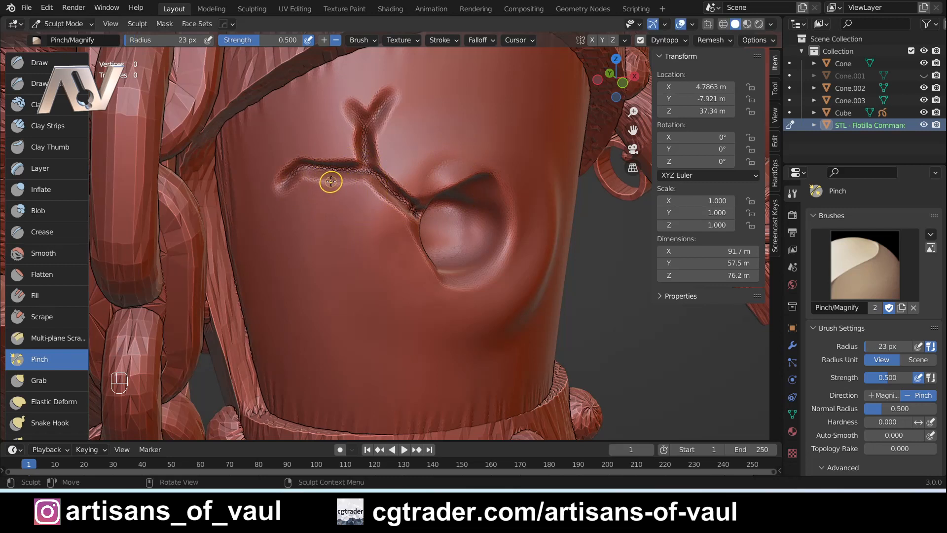
pyautogui.press('f')
pyautogui.click(351, 187)
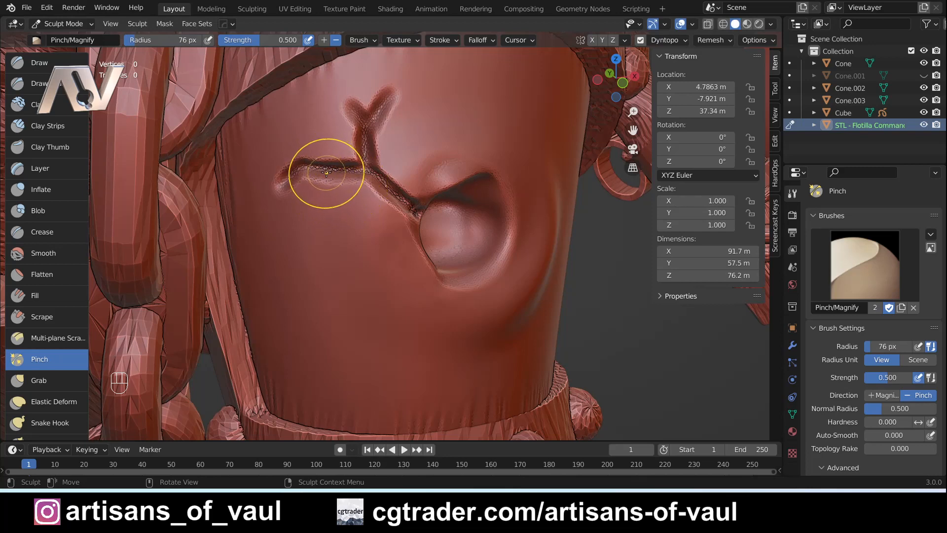
pyautogui.moveTo(321, 186)
pyautogui.mouseDown(button='middle')
pyautogui.moveTo(345, 184)
pyautogui.moveTo(323, 174)
pyautogui.mouseUp(button='middle')
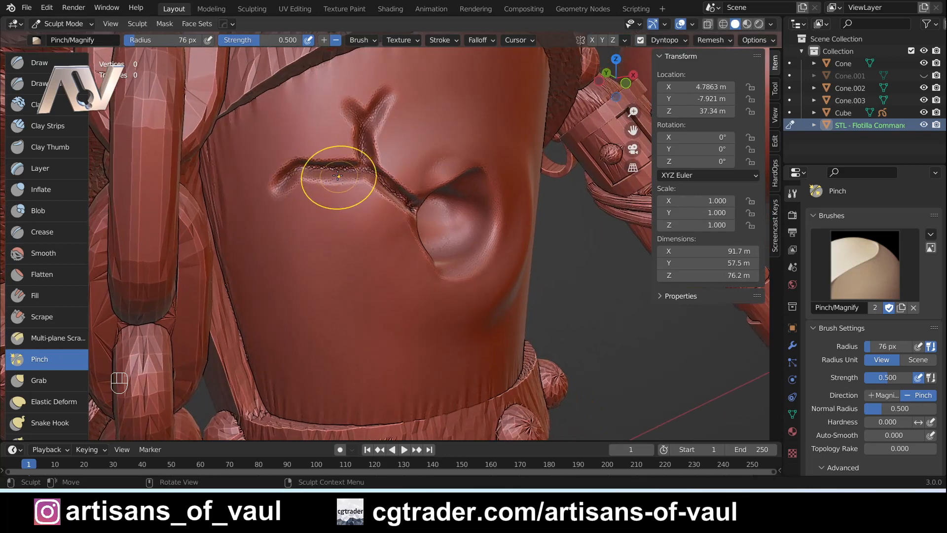
pyautogui.moveTo(338, 175); pyautogui.dragTo(312, 165)
pyautogui.moveTo(329, 198); pyautogui.dragTo(339, 179, button='middle')
pyautogui.moveTo(314, 174)
pyautogui.mouseDown()
pyautogui.moveTo(279, 189)
pyautogui.moveTo(291, 173)
pyautogui.mouseUp()
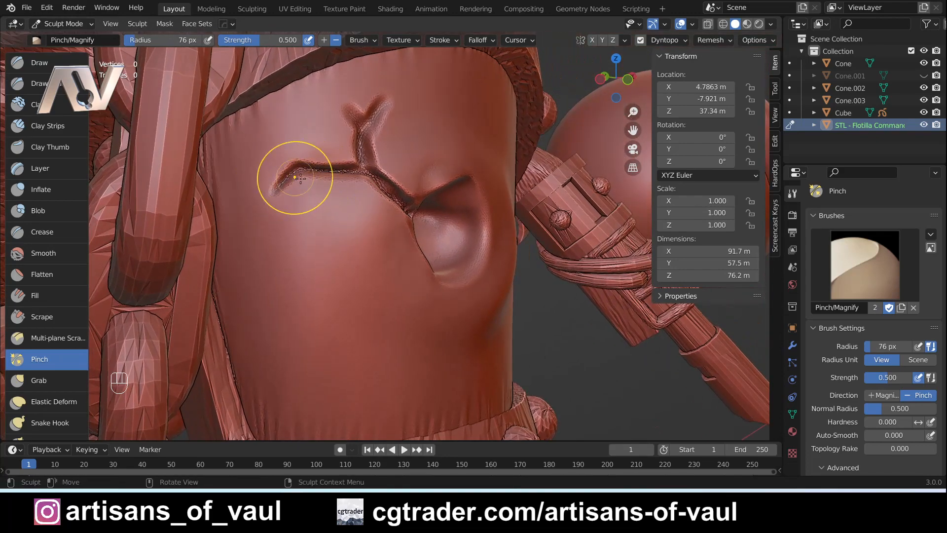
pyautogui.moveTo(292, 173); pyautogui.dragTo(307, 186, button='middle')
# Step: Pinch the crack's central junction, its upper fork and the diagonal branch running to the hole to make them thinner
pyautogui.moveTo(307, 186); pyautogui.dragTo(377, 172)
pyautogui.moveTo(387, 168)
pyautogui.mouseDown(button='middle')
pyautogui.moveTo(324, 175)
pyautogui.moveTo(365, 174)
pyautogui.moveTo(374, 154)
pyautogui.mouseUp(button='middle')
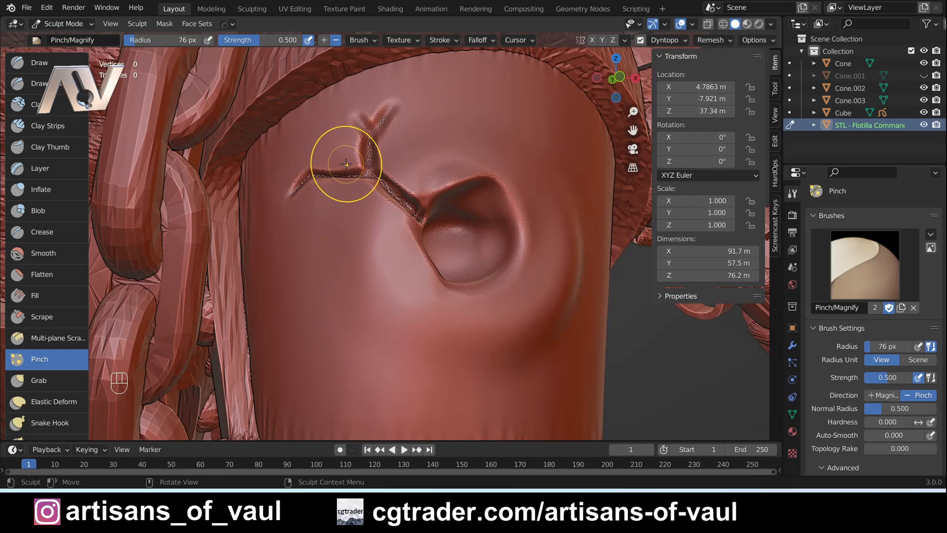
pyautogui.moveTo(346, 164); pyautogui.dragTo(391, 179, button='middle')
pyautogui.moveTo(370, 148)
pyautogui.mouseDown(button='middle')
pyautogui.moveTo(407, 144)
pyautogui.moveTo(356, 149)
pyautogui.mouseUp(button='middle')
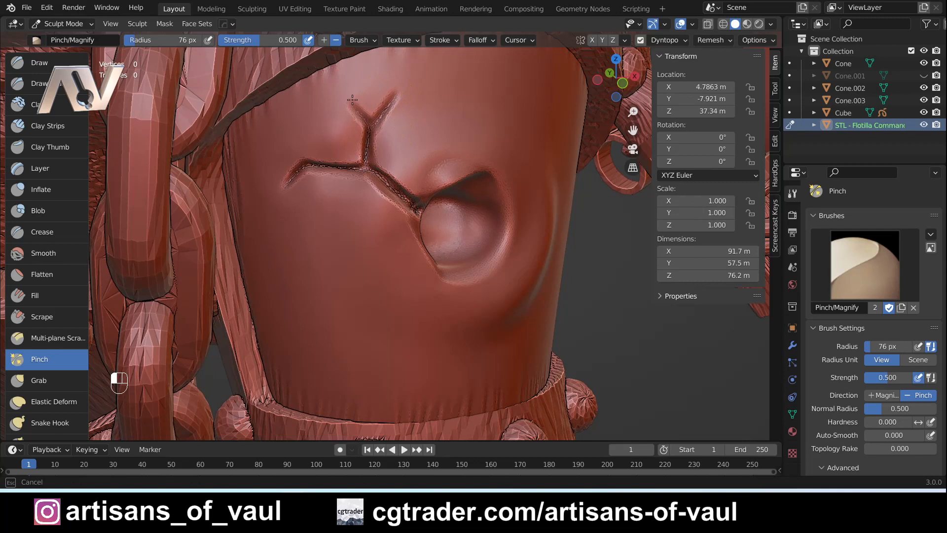
pyautogui.moveTo(353, 100); pyautogui.dragTo(353, 105)
pyautogui.moveTo(387, 182); pyautogui.dragTo(412, 204)
pyautogui.moveTo(413, 203); pyautogui.dragTo(391, 197)
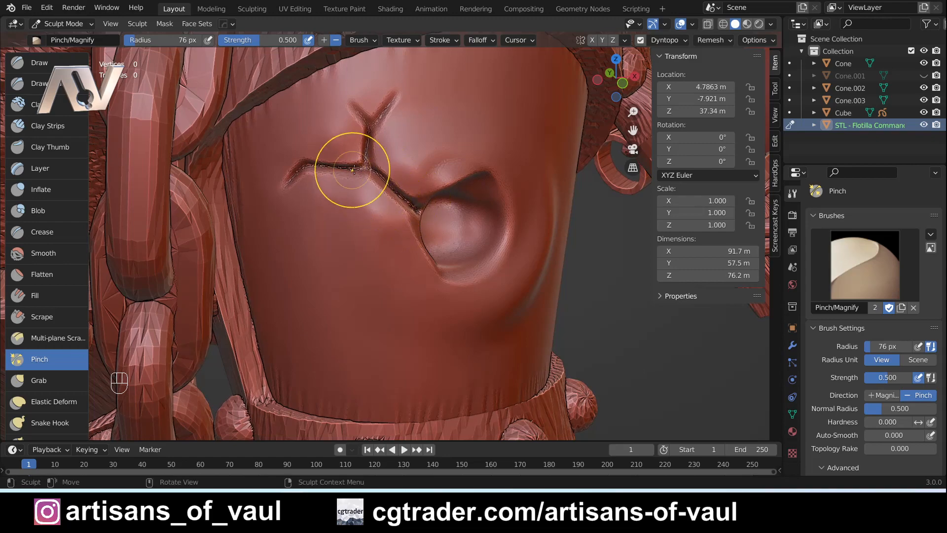
pyautogui.moveTo(351, 170); pyautogui.dragTo(357, 147)
pyautogui.moveTo(357, 145); pyautogui.dragTo(376, 158, button='middle')
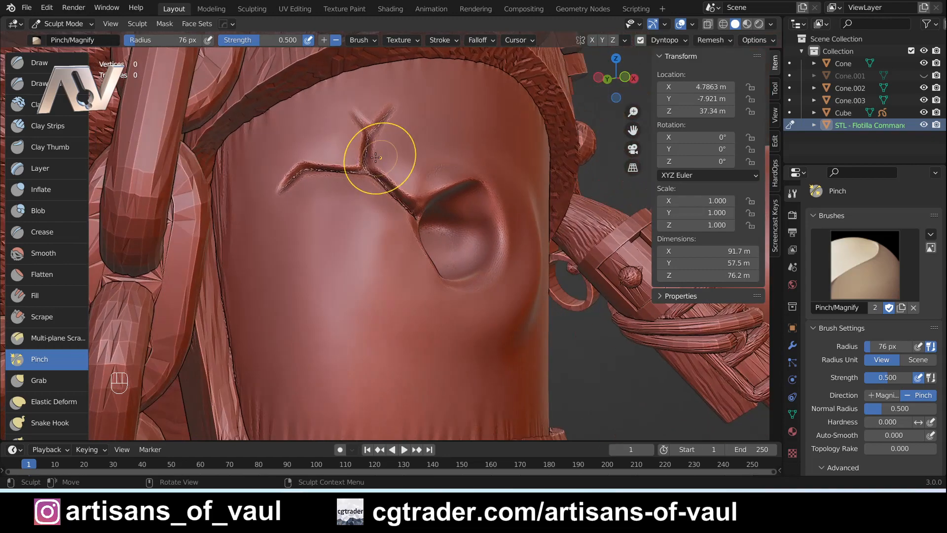
# Step: Sharpen the upper edge of the left crack branch up close with Pinch strokes at radius 31 px and 47 px
pyautogui.moveTo(356, 225)
pyautogui.keyDown('shift'); pyautogui.mouseDown(button='middle')
pyautogui.moveTo(363, 218)
pyautogui.moveTo(393, 247)
pyautogui.moveTo(375, 224)
pyautogui.moveTo(373, 150)
pyautogui.mouseUp(button='middle'); pyautogui.keyUp('shift')
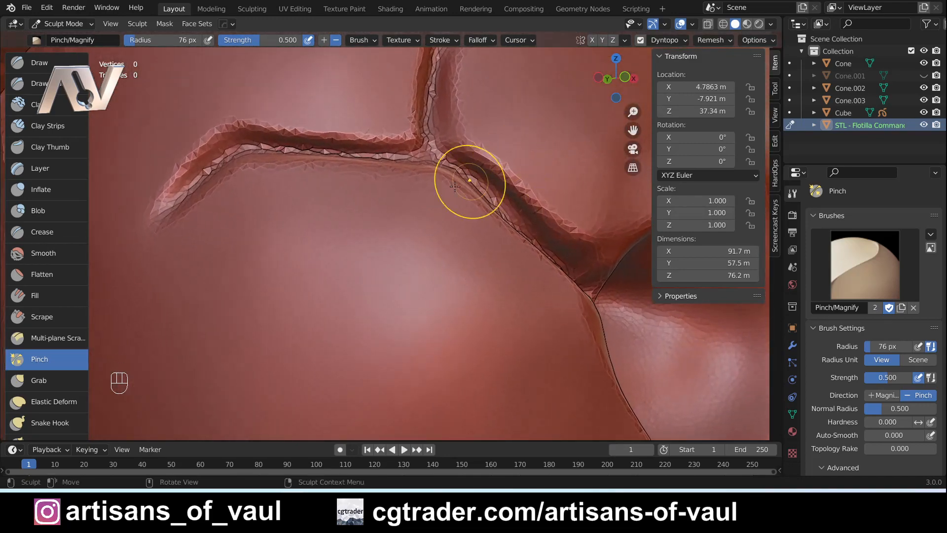
pyautogui.moveTo(329, 218); pyautogui.dragTo(328, 239, button='middle')
pyautogui.press('f')
pyautogui.click(302, 238)
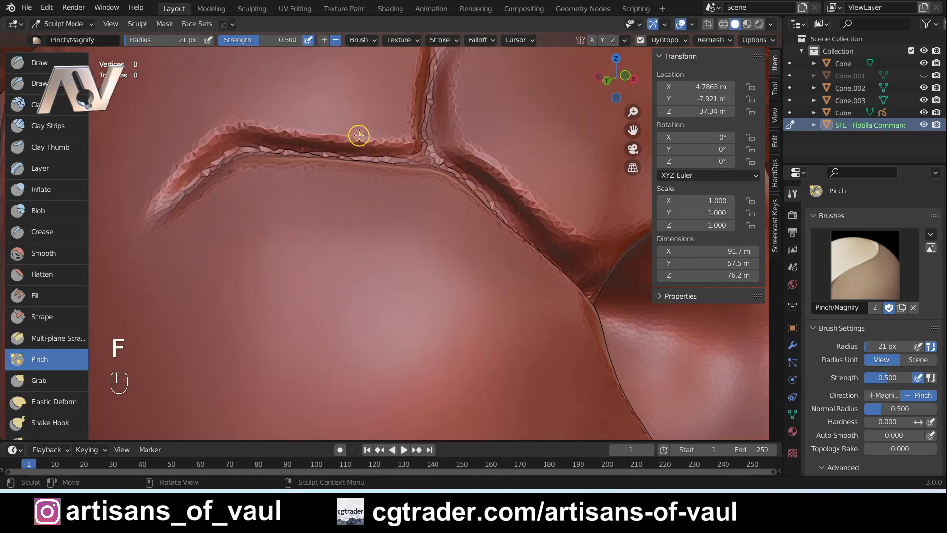
pyautogui.press('f')
pyautogui.click(363, 151)
pyautogui.moveTo(376, 146); pyautogui.dragTo(379, 142, button='middle')
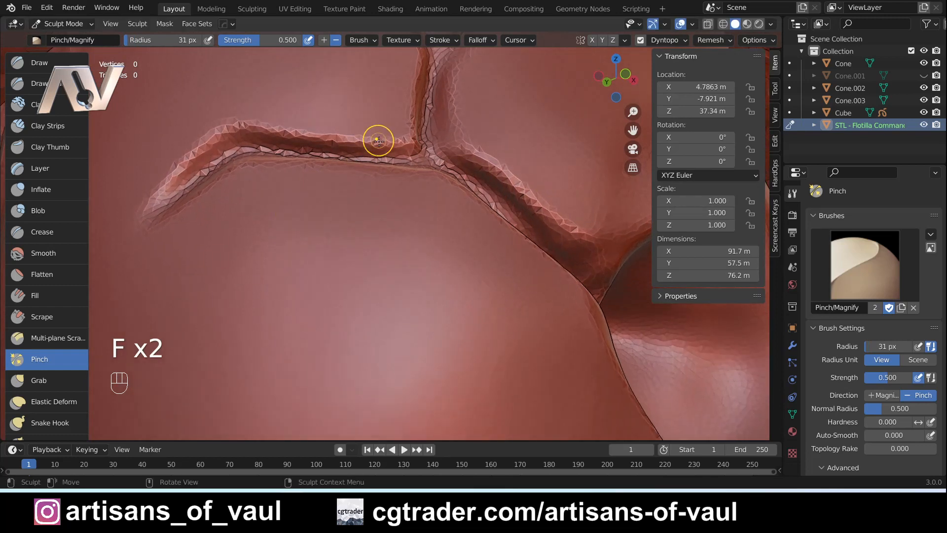
pyautogui.moveTo(401, 146); pyautogui.dragTo(342, 146)
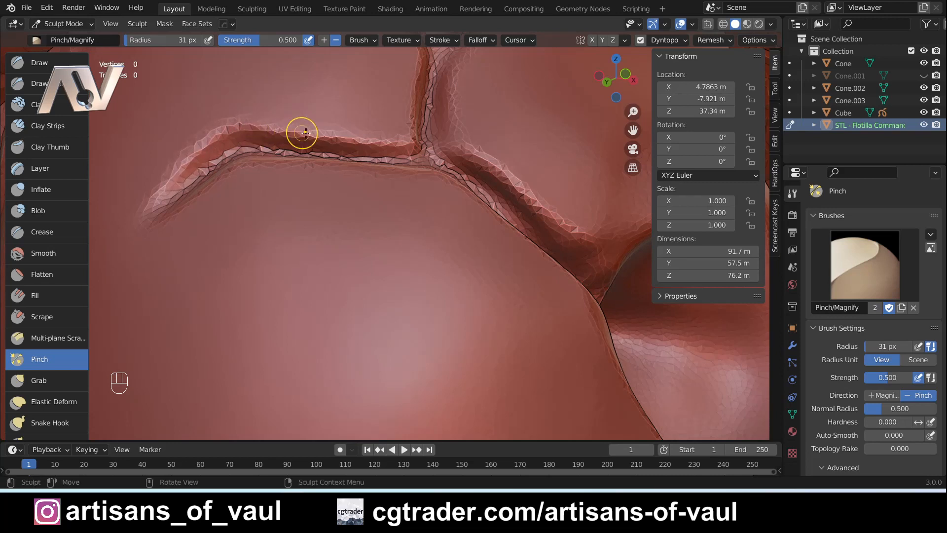
pyautogui.press('f')
pyautogui.click(363, 178)
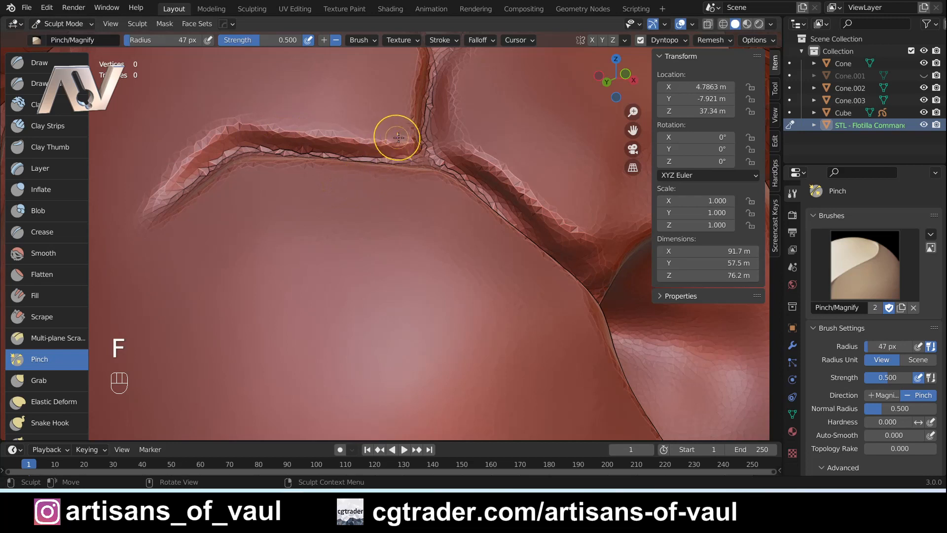
pyautogui.moveTo(398, 133)
pyautogui.mouseDown()
pyautogui.moveTo(356, 143)
pyautogui.moveTo(311, 135)
pyautogui.mouseUp()
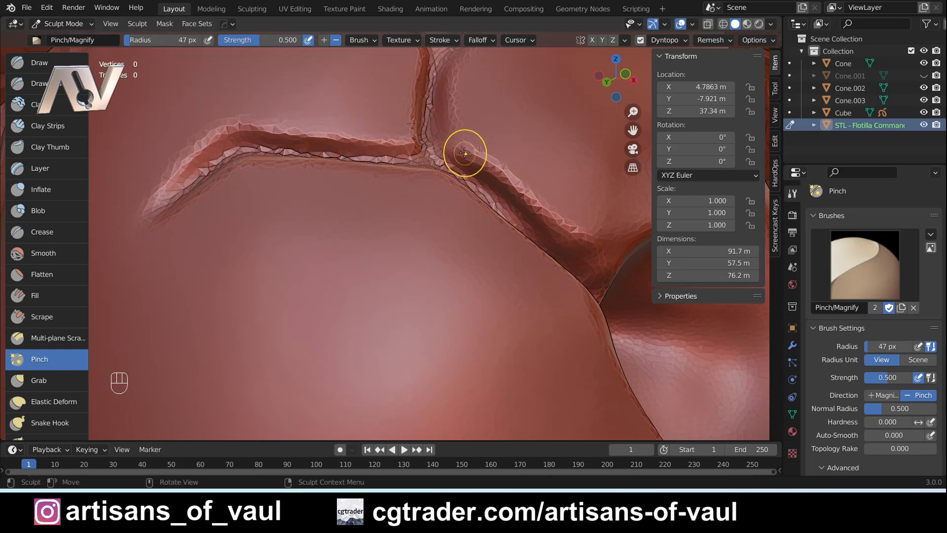
# Step: Sharpen both edges of the diagonal crack between the junction and the hole with the Pinch brush at radius 59 px
pyautogui.press('f')
pyautogui.click(496, 161)
pyautogui.moveTo(490, 159); pyautogui.dragTo(524, 204)
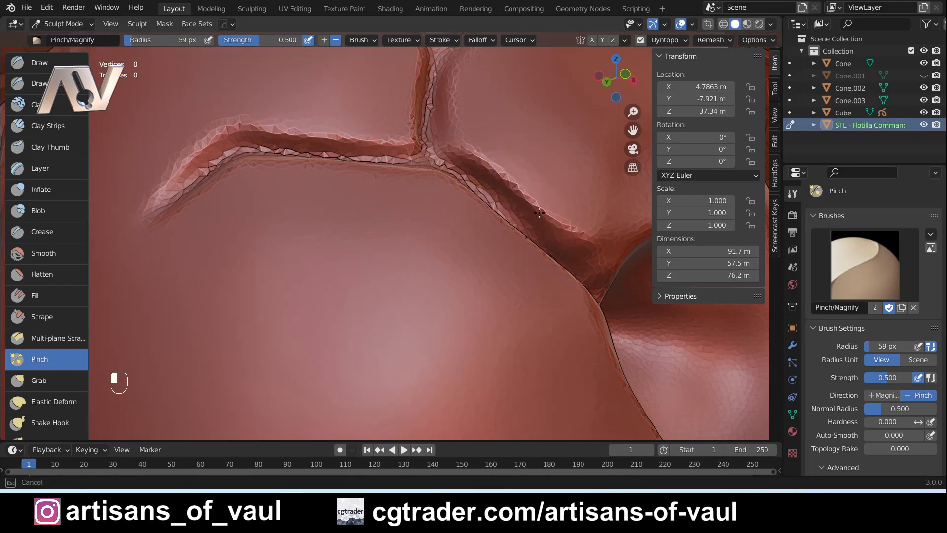
pyautogui.moveTo(555, 215); pyautogui.dragTo(552, 211)
pyautogui.moveTo(540, 192); pyautogui.dragTo(490, 236, button='middle')
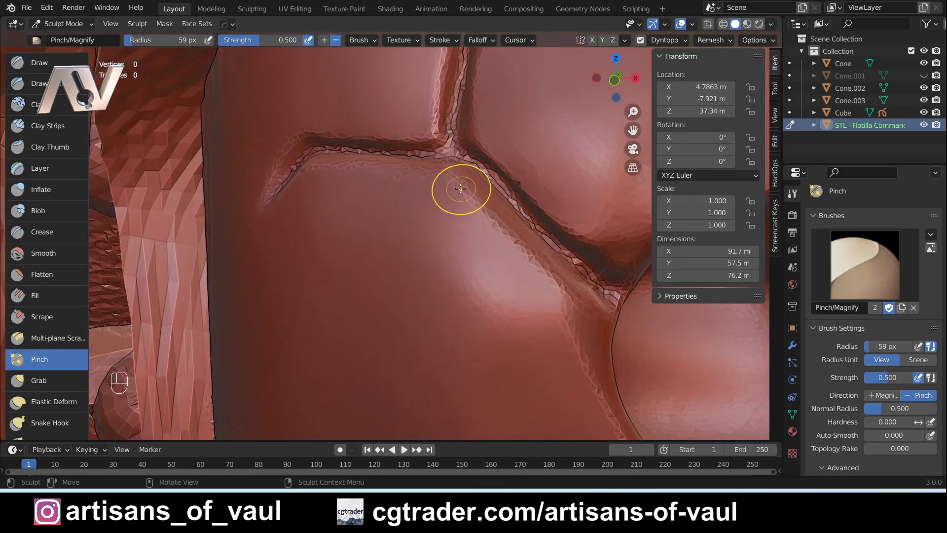
pyautogui.moveTo(451, 185); pyautogui.dragTo(520, 259)
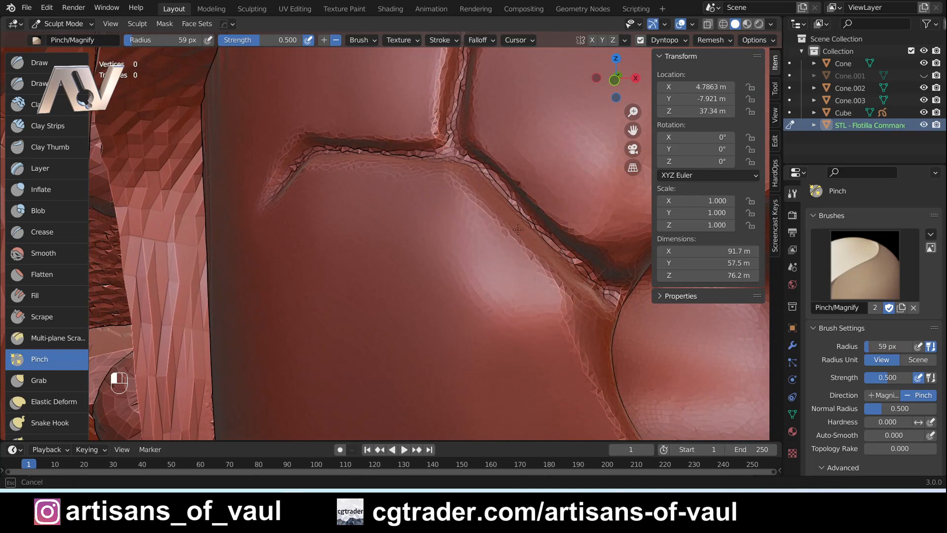
# Step: Pinch the lower edge of the left crack branch from the junction out to its tip
pyautogui.moveTo(509, 253); pyautogui.dragTo(423, 212, button='middle')
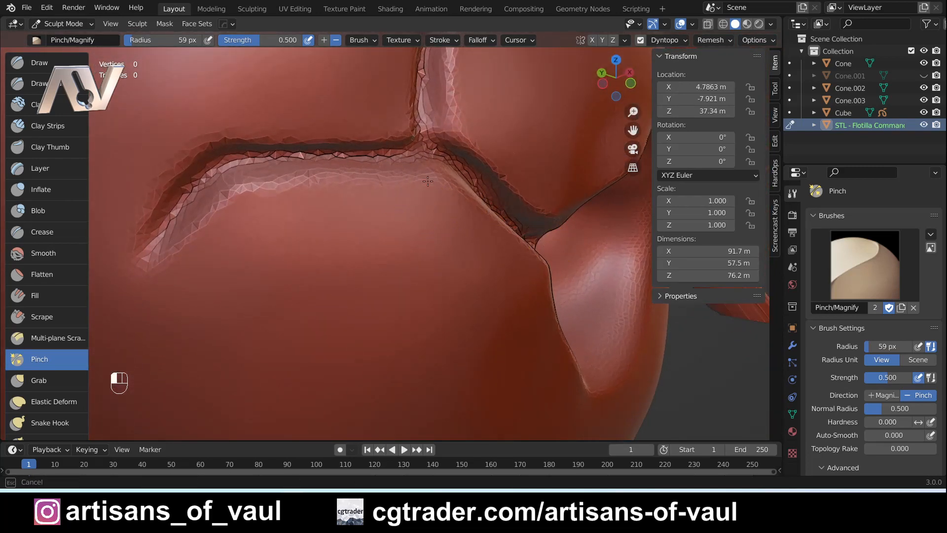
pyautogui.moveTo(391, 179)
pyautogui.mouseDown()
pyautogui.moveTo(350, 199)
pyautogui.moveTo(305, 191)
pyautogui.mouseUp()
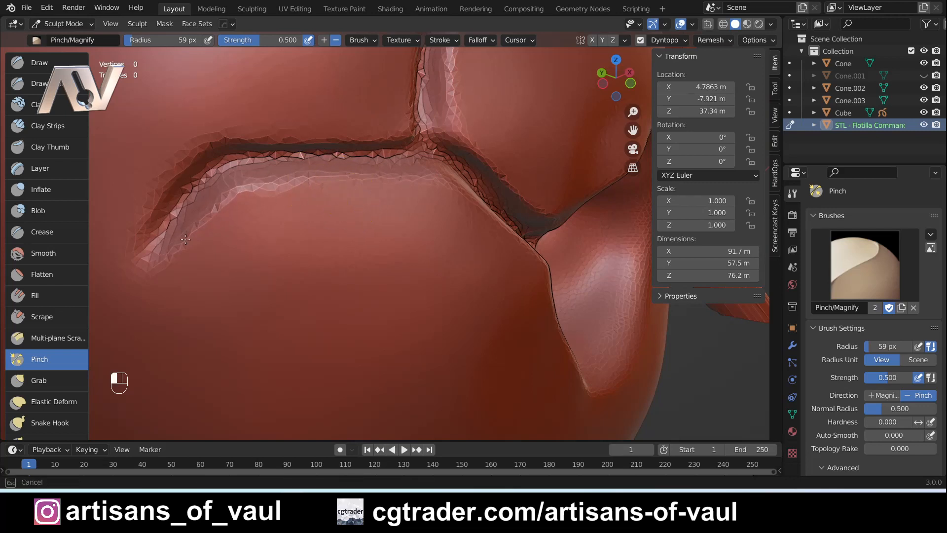
pyautogui.moveTo(140, 282)
pyautogui.mouseDown()
pyautogui.moveTo(169, 254)
pyautogui.moveTo(167, 228)
pyautogui.moveTo(186, 201)
pyautogui.moveTo(168, 200)
pyautogui.moveTo(143, 233)
pyautogui.mouseUp()
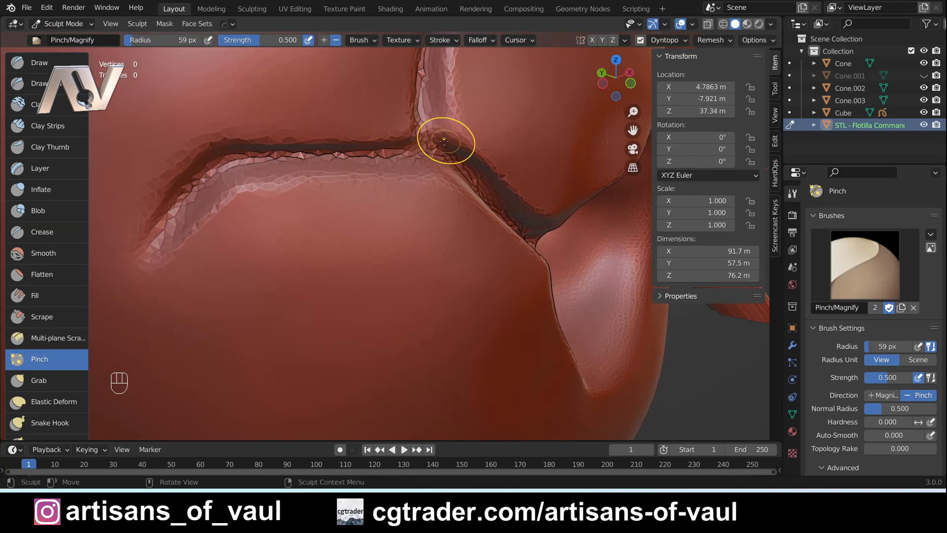
# Step: Tighten the vertical crack and the left arm of its upper fork with the Pinch brush at radius 56 px
pyautogui.press('f')
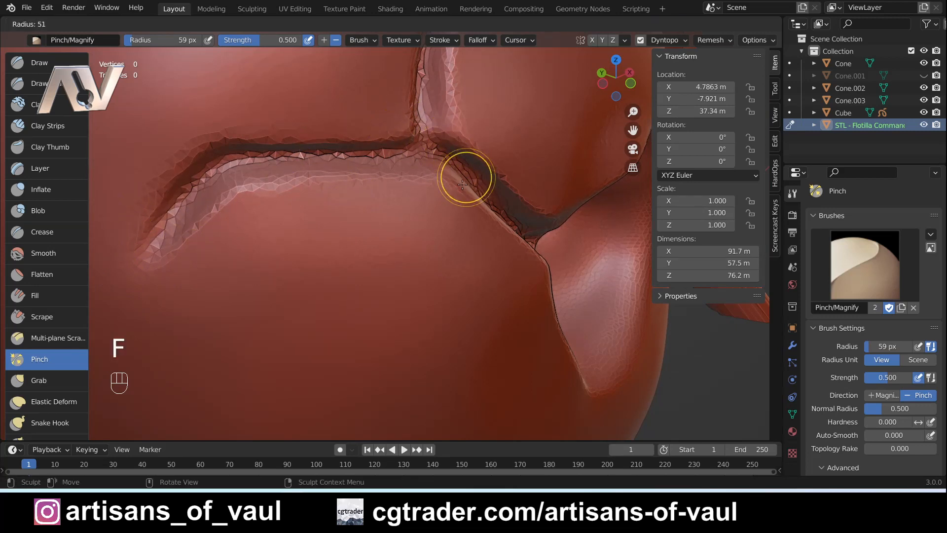
pyautogui.click(466, 180)
pyautogui.keyDown('shift'); pyautogui.moveTo(475, 184); pyautogui.dragTo(387, 299, button='middle'); pyautogui.keyUp('shift')
pyautogui.moveTo(397, 241); pyautogui.dragTo(374, 190, button='middle')
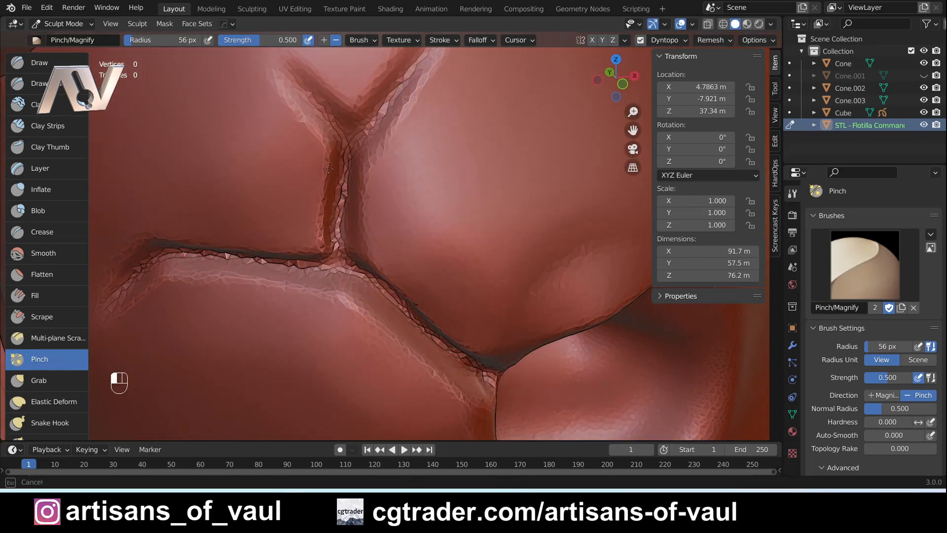
pyautogui.keyDown('shift'); pyautogui.moveTo(323, 175); pyautogui.dragTo(347, 218, button='middle'); pyautogui.keyUp('shift')
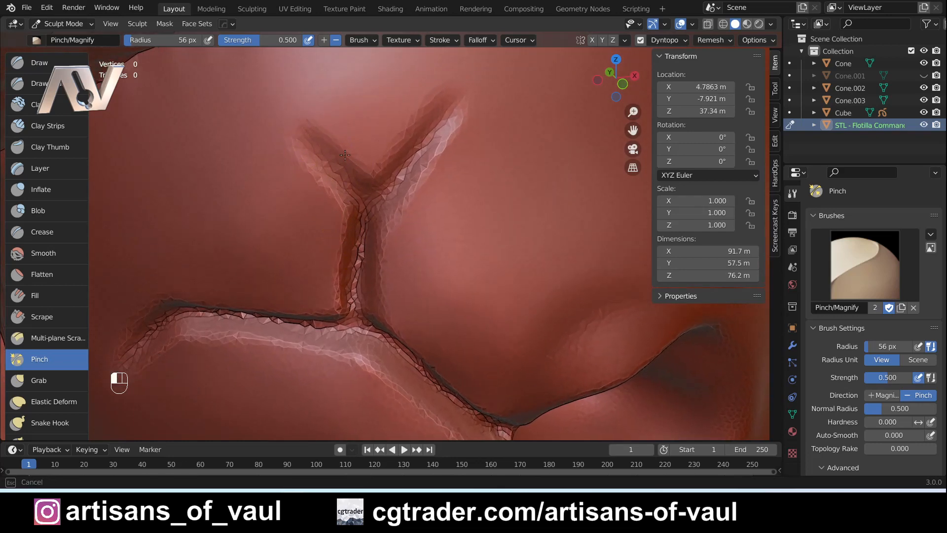
pyautogui.moveTo(311, 141); pyautogui.dragTo(323, 138)
pyautogui.moveTo(364, 175); pyautogui.dragTo(366, 151, button='middle')
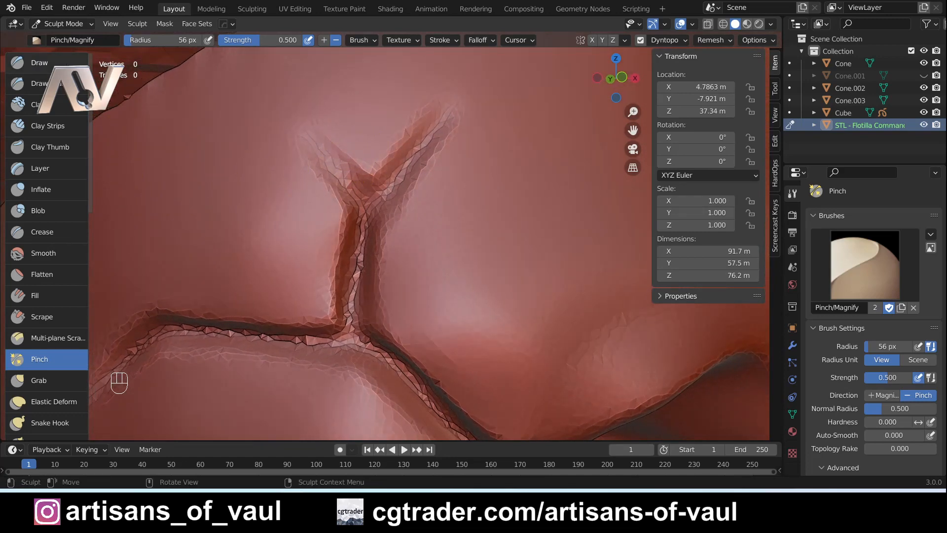
# Step: Carve the crack's upper fork deeper with subtractive Draw strokes at radius 20 px and strength 1.000, and try smoothing the carved grooves
pyautogui.click(49, 83)
pyautogui.click(59, 63)
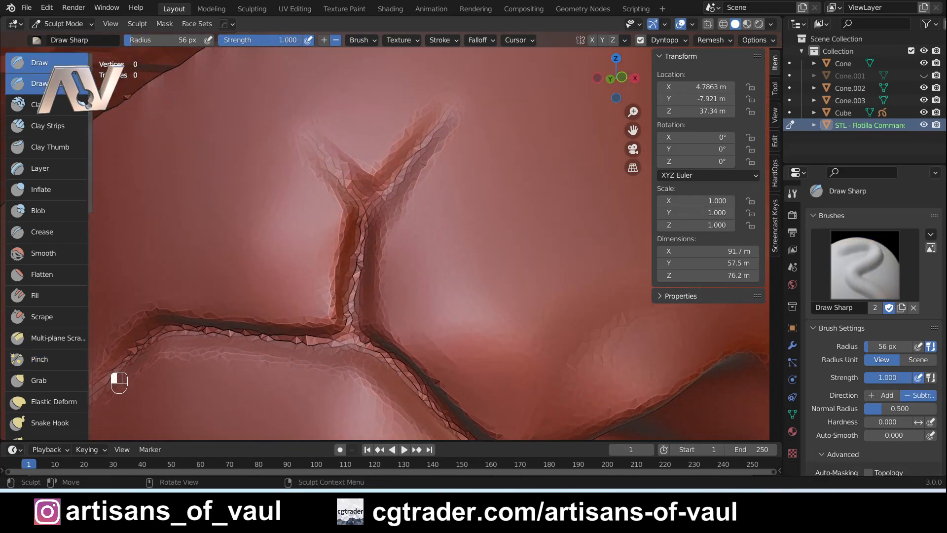
pyautogui.moveTo(364, 205)
pyautogui.keyDown('ctrl'); pyautogui.mouseDown()
pyautogui.moveTo(296, 141)
pyautogui.moveTo(311, 149)
pyautogui.mouseUp(); pyautogui.keyUp('ctrl')
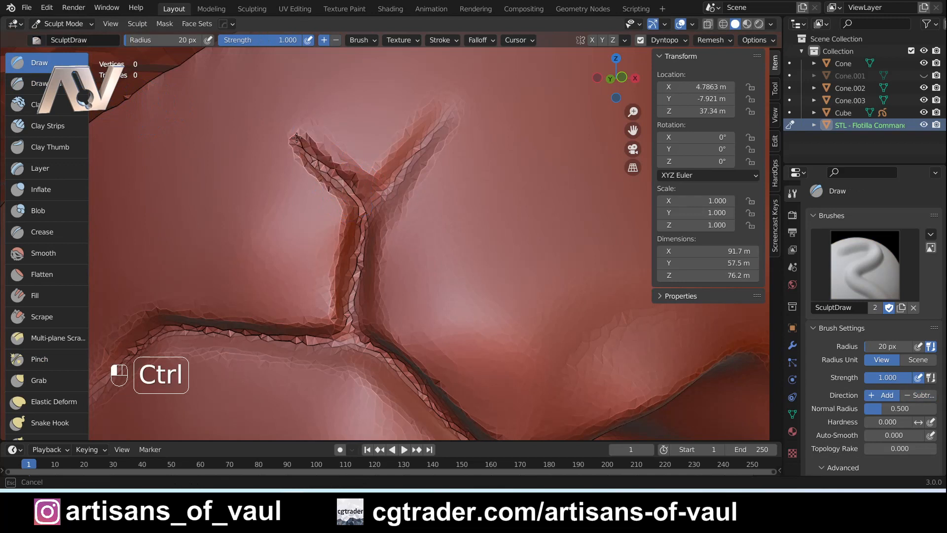
pyautogui.moveTo(341, 180)
pyautogui.keyDown('ctrl'); pyautogui.mouseDown()
pyautogui.moveTo(302, 148)
pyautogui.moveTo(382, 185)
pyautogui.moveTo(363, 203)
pyautogui.mouseUp(); pyautogui.keyUp('ctrl')
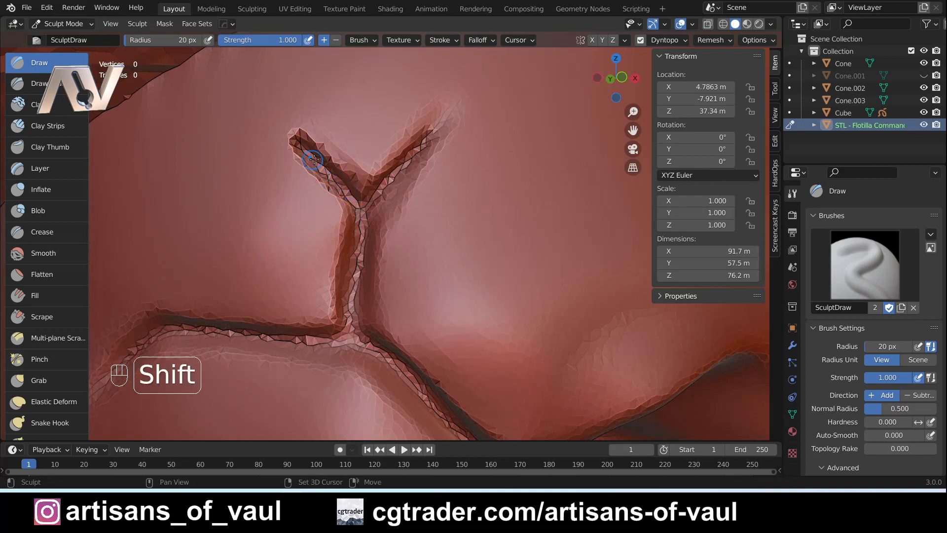
pyautogui.moveTo(297, 136)
pyautogui.keyDown('shift'); pyautogui.mouseDown()
pyautogui.moveTo(375, 195)
pyautogui.moveTo(436, 113)
pyautogui.moveTo(366, 256)
pyautogui.moveTo(351, 249)
pyautogui.mouseUp(); pyautogui.keyUp('shift')
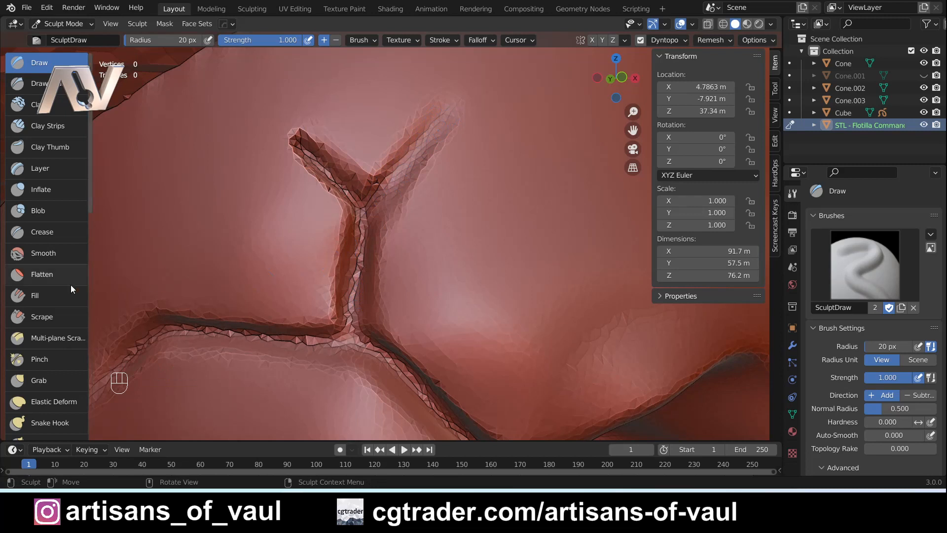
# Step: Pinch the left edge of the vertical crack with the Pinch brush at radius 38 px
pyautogui.click(65, 357)
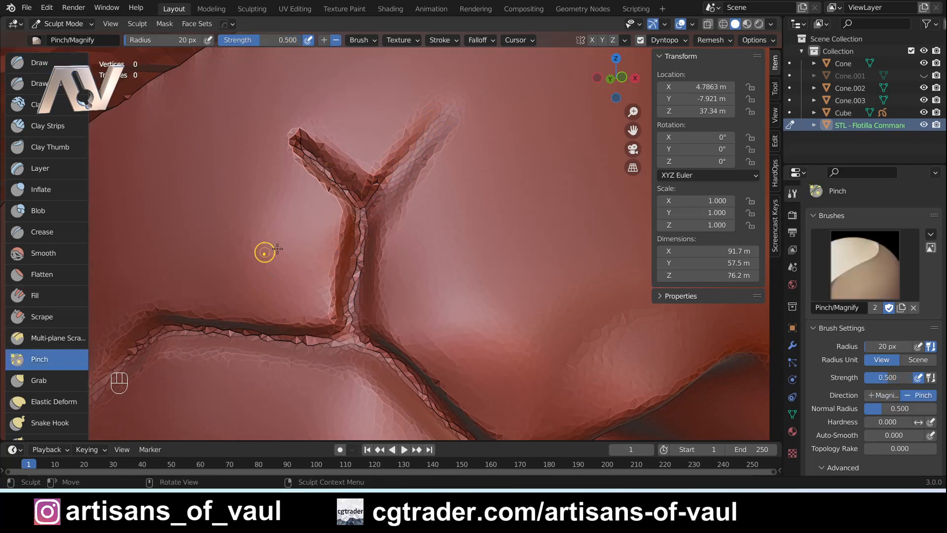
pyautogui.press('f')
pyautogui.click(384, 256)
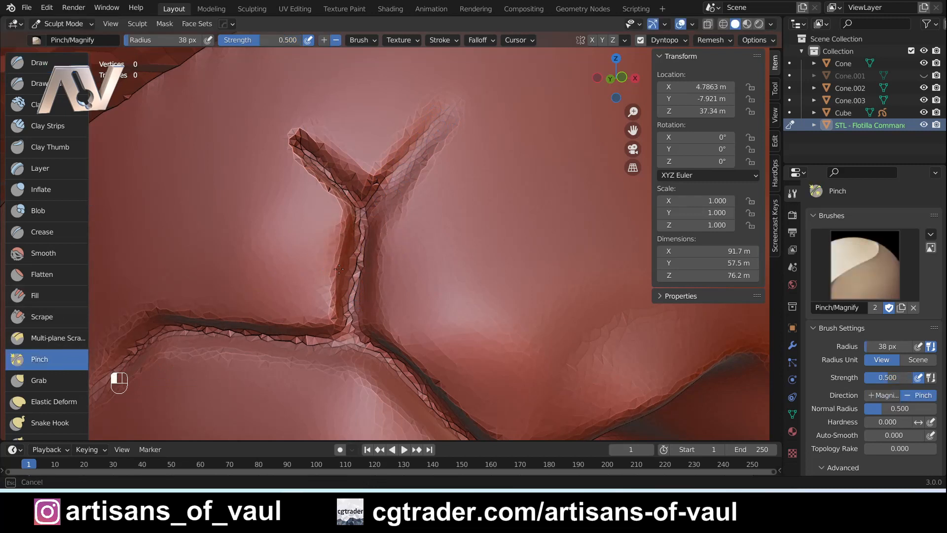
pyautogui.moveTo(341, 240); pyautogui.dragTo(340, 265)
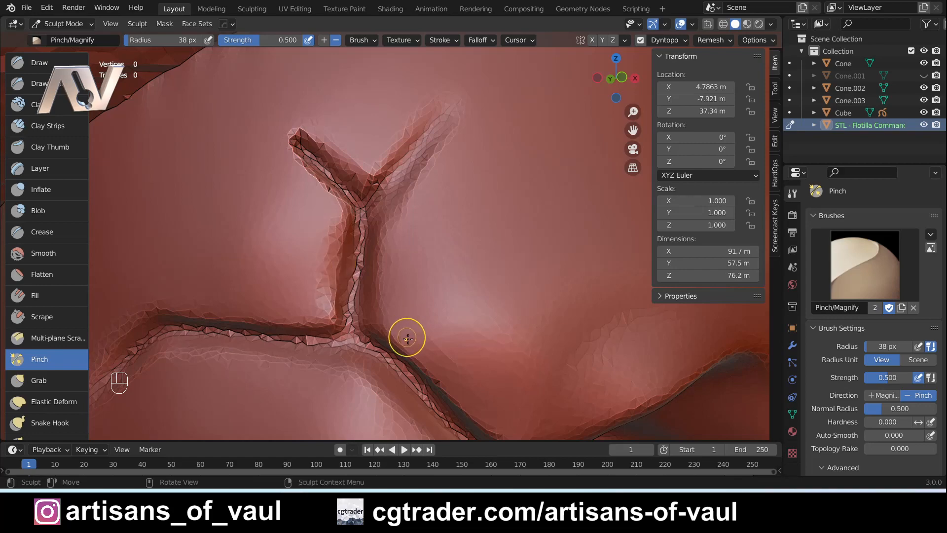
# Step: Carve a crack from the hole's right rim, splitting into two branches, with subtractive Draw strokes at radius 38 px and strength 1.000
pyautogui.moveTo(466, 328)
pyautogui.keyDown('shift'); pyautogui.mouseDown(button='middle')
pyautogui.moveTo(404, 357)
pyautogui.moveTo(389, 420)
pyautogui.mouseUp(button='middle'); pyautogui.keyUp('shift')
pyautogui.moveTo(556, 294)
pyautogui.keyDown('ctrl'); pyautogui.mouseDown(button='middle')
pyautogui.moveTo(372, 341)
pyautogui.moveTo(243, 406)
pyautogui.mouseUp(button='middle'); pyautogui.keyUp('ctrl')
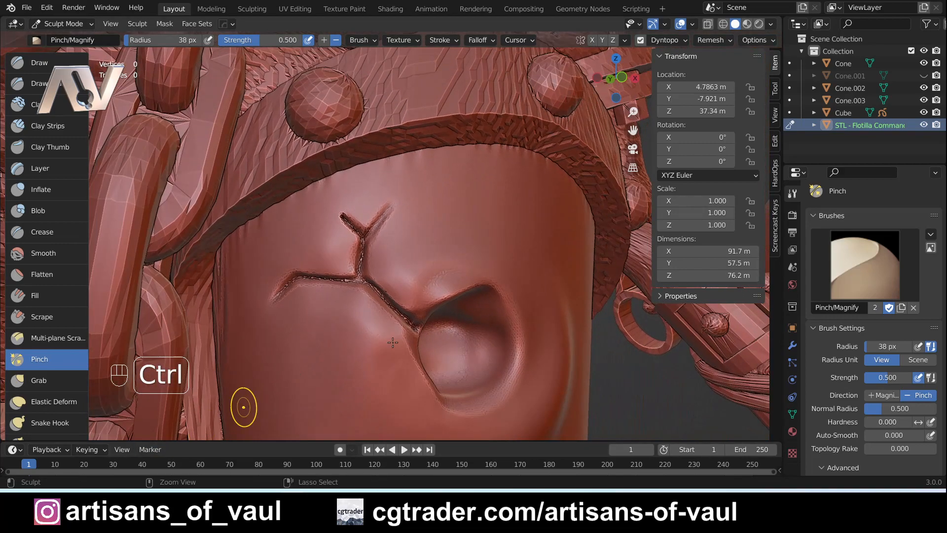
pyautogui.moveTo(512, 314)
pyautogui.keyDown('ctrl'); pyautogui.mouseDown(button='middle')
pyautogui.moveTo(390, 417)
pyautogui.moveTo(486, 347)
pyautogui.moveTo(464, 360)
pyautogui.moveTo(491, 324)
pyautogui.moveTo(457, 331)
pyautogui.moveTo(473, 331)
pyautogui.mouseUp(button='middle'); pyautogui.keyUp('ctrl')
pyautogui.moveTo(551, 297)
pyautogui.keyDown('ctrl'); pyautogui.mouseDown(button='middle')
pyautogui.moveTo(460, 323)
pyautogui.moveTo(165, 460)
pyautogui.mouseUp(button='middle'); pyautogui.keyUp('ctrl')
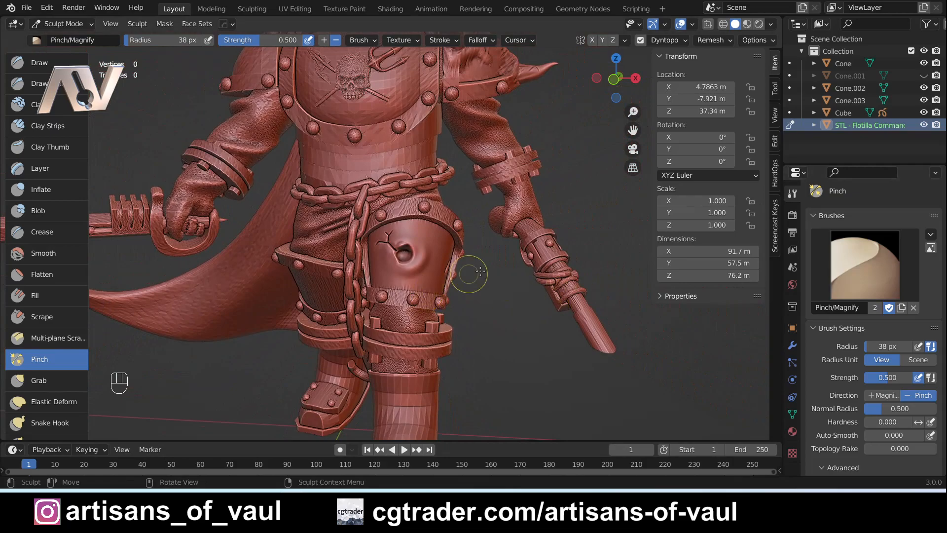
pyautogui.keyDown('ctrl'); pyautogui.moveTo(521, 249); pyautogui.dragTo(401, 267, button='middle'); pyautogui.keyUp('ctrl')
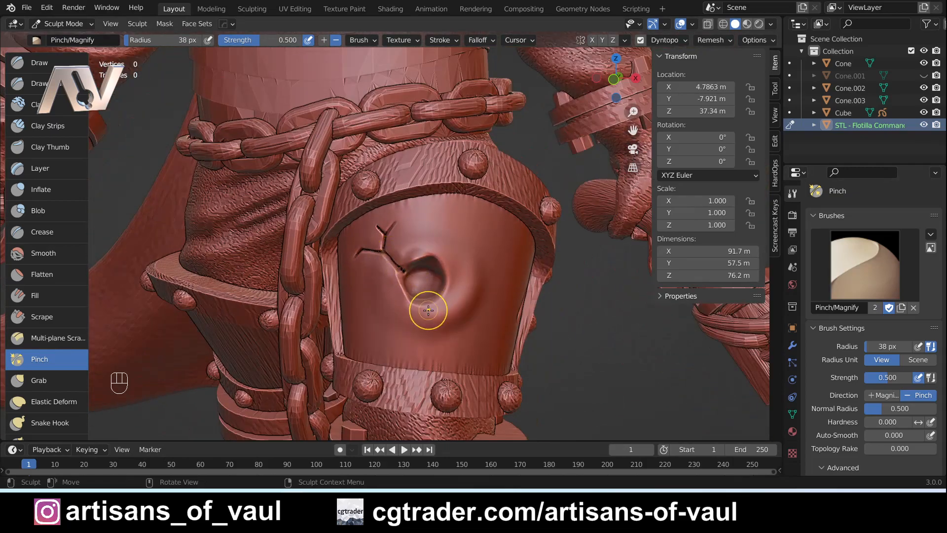
pyautogui.moveTo(428, 310)
pyautogui.mouseDown(button='middle')
pyautogui.moveTo(418, 298)
pyautogui.moveTo(431, 291)
pyautogui.moveTo(511, 276)
pyautogui.moveTo(549, 297)
pyautogui.mouseUp(button='middle')
pyautogui.press('x')
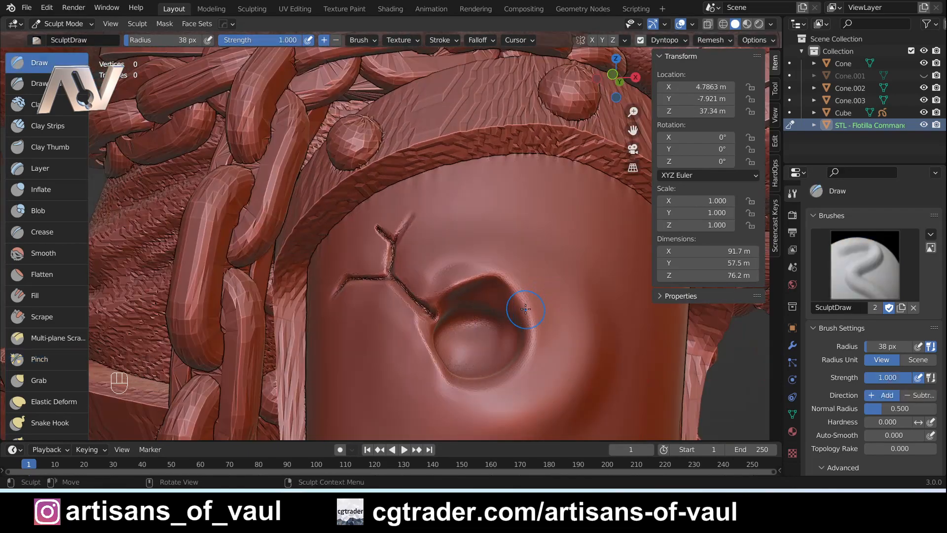
pyautogui.keyDown('ctrl'); pyautogui.moveTo(525, 308); pyautogui.dragTo(564, 291); pyautogui.keyUp('ctrl')
pyautogui.moveTo(565, 291); pyautogui.dragTo(585, 293, button='middle')
pyautogui.keyDown('ctrl'); pyautogui.moveTo(574, 286); pyautogui.dragTo(611, 251); pyautogui.keyUp('ctrl')
pyautogui.moveTo(570, 290); pyautogui.dragTo(555, 290, button='middle')
pyautogui.keyDown('ctrl'); pyautogui.moveTo(584, 281); pyautogui.dragTo(658, 318); pyautogui.keyUp('ctrl')
# Step: Extend the lower branch of the right-hand crack outward with a subtractive Draw stroke at radius 27 px
pyautogui.moveTo(595, 295)
pyautogui.mouseDown(button='middle')
pyautogui.moveTo(605, 296)
pyautogui.moveTo(587, 304)
pyautogui.mouseUp(button='middle')
pyautogui.keyDown('shift'); pyautogui.moveTo(587, 304); pyautogui.dragTo(556, 337, button='middle'); pyautogui.keyUp('shift')
pyautogui.press('f')
pyautogui.click(586, 342)
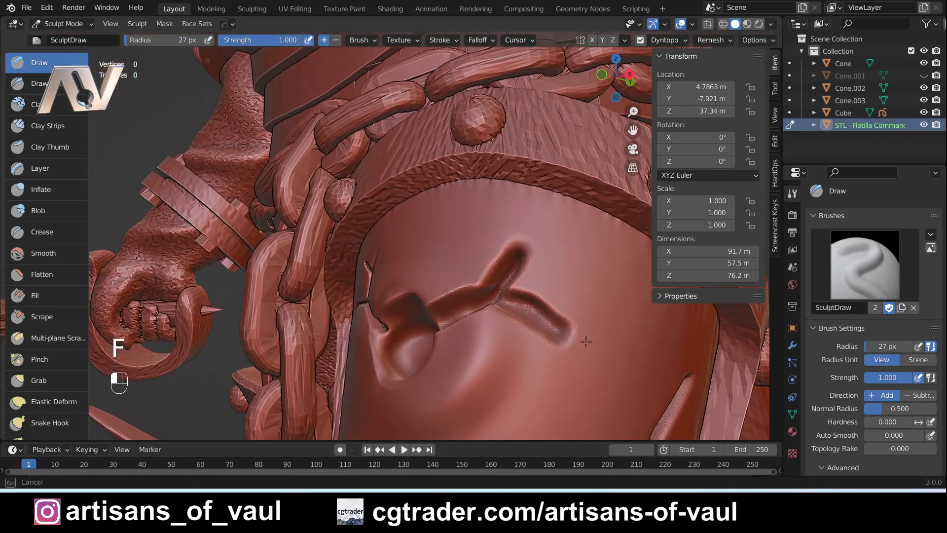
pyautogui.keyDown('ctrl'); pyautogui.moveTo(549, 327); pyautogui.dragTo(595, 346); pyautogui.keyUp('ctrl')
# Step: Tighten the right-hand crack and both of its branches with the Pinch brush at radius 114 px and strength 0.500
pyautogui.moveTo(557, 336); pyautogui.dragTo(574, 336, button='middle')
pyautogui.click(40, 359)
pyautogui.press('f')
pyautogui.moveTo(533, 306); pyautogui.dragTo(518, 306, button='middle')
pyautogui.moveTo(459, 306); pyautogui.dragTo(518, 261)
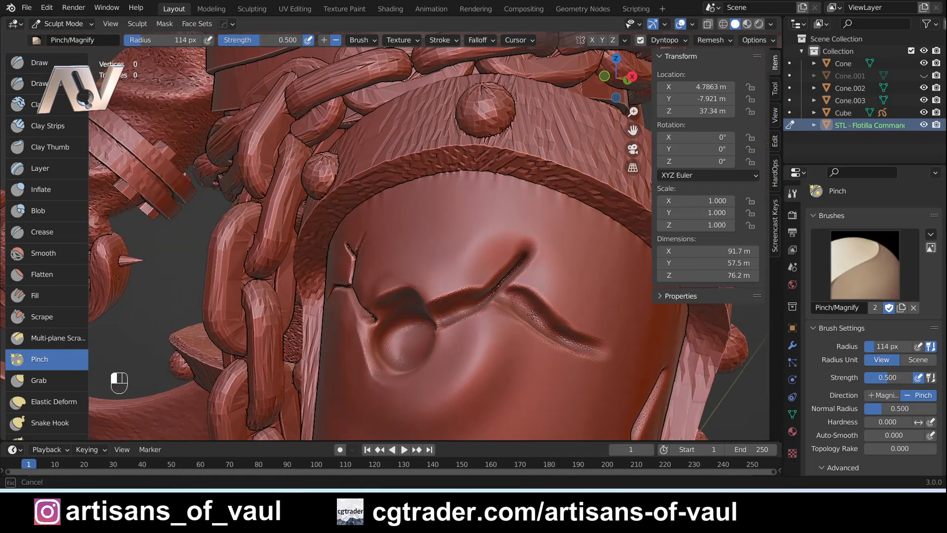
pyautogui.moveTo(533, 306); pyautogui.dragTo(518, 307, button='middle')
pyautogui.moveTo(513, 298); pyautogui.dragTo(566, 336)
pyautogui.moveTo(566, 336); pyautogui.dragTo(497, 309, button='middle')
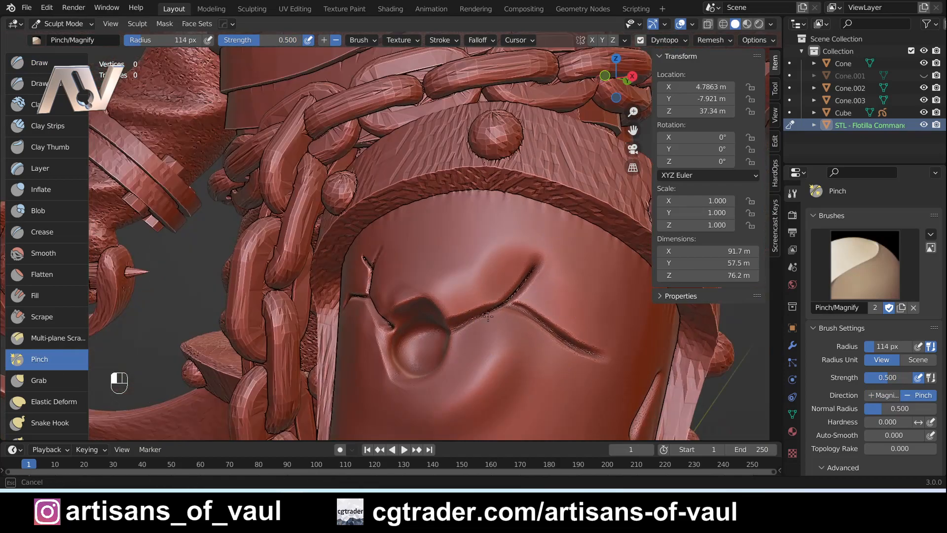
pyautogui.moveTo(487, 316); pyautogui.dragTo(457, 328)
pyautogui.moveTo(474, 323)
pyautogui.mouseDown(button='middle')
pyautogui.moveTo(404, 334)
pyautogui.moveTo(429, 331)
pyautogui.mouseUp(button='middle')
# Step: Smooth the hole's lower-right rim and carve a long crack running down from it with subtractive Draw strokes at radius 44 px
pyautogui.scroll(-2, 448, 327)
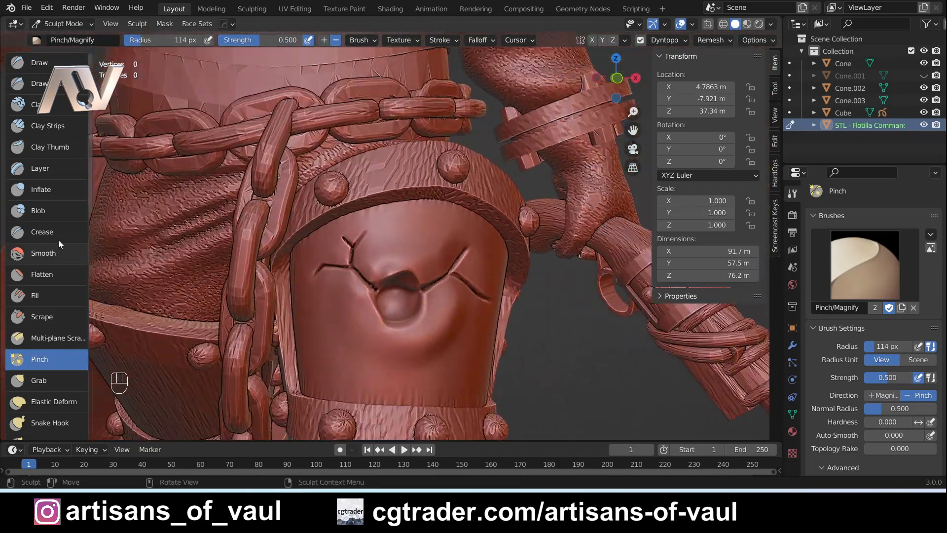
pyautogui.click(40, 63)
pyautogui.scroll(2, 434, 338)
pyautogui.press('f')
pyautogui.hotkey('ctrl', 'z')
pyautogui.moveTo(433, 378); pyautogui.dragTo(461, 365, button='middle')
pyautogui.scroll(3, 461, 365)
pyautogui.keyDown('shift'); pyautogui.moveTo(474, 314); pyautogui.dragTo(459, 298); pyautogui.keyUp('shift')
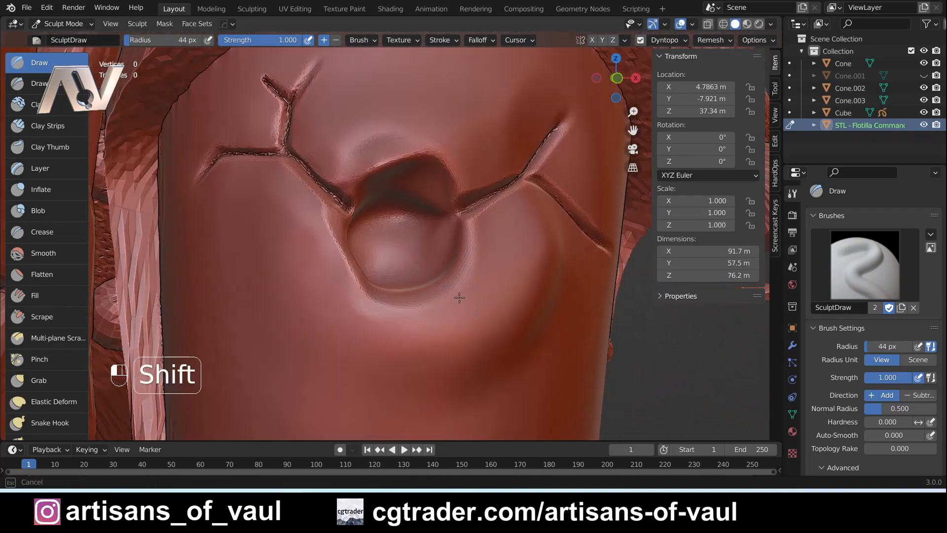
pyautogui.keyDown('ctrl'); pyautogui.moveTo(492, 348); pyautogui.dragTo(538, 379); pyautogui.keyUp('ctrl')
pyautogui.moveTo(523, 365); pyautogui.dragTo(473, 345, button='middle')
pyautogui.keyDown('ctrl'); pyautogui.moveTo(444, 316); pyautogui.dragTo(587, 393); pyautogui.keyUp('ctrl')
pyautogui.moveTo(588, 393); pyautogui.dragTo(543, 380, button='middle')
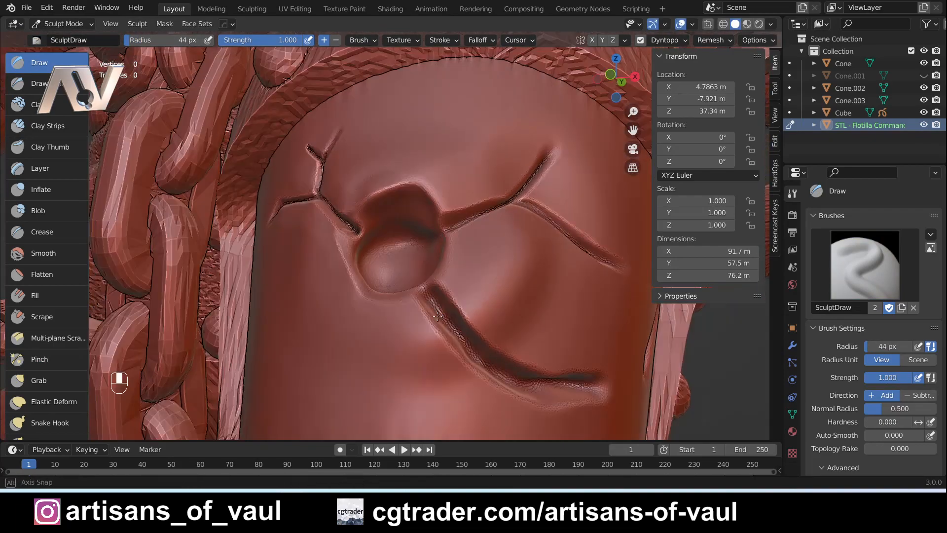
# Step: Narrow the new lower crack along its length with the Pinch brush at radius 117 px
pyautogui.click(39, 359)
pyautogui.press('f')
pyautogui.moveTo(482, 323); pyautogui.dragTo(498, 306, button='middle')
pyautogui.moveTo(444, 316); pyautogui.dragTo(569, 383)
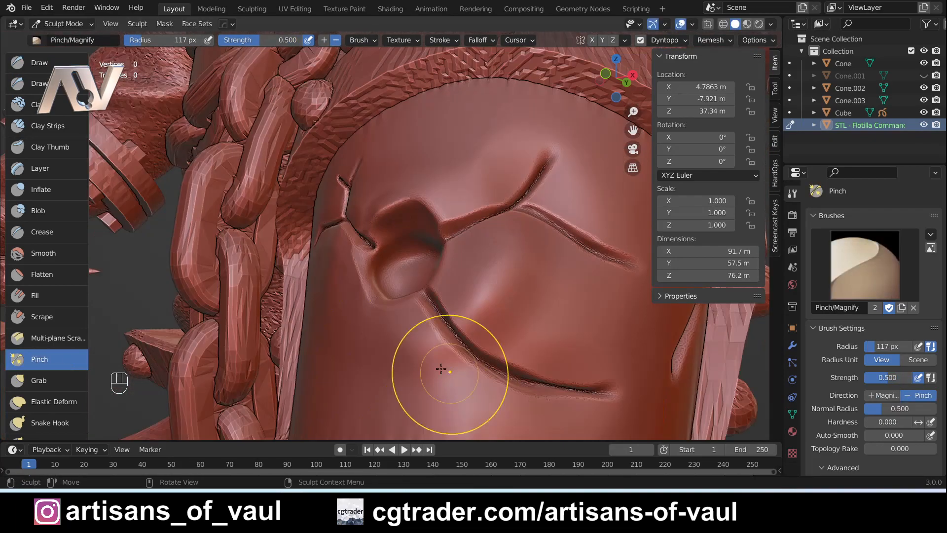
# Step: Bend the outer part of the lower crack into a zigzag with the Grab brush at radius 117 px and strength 0.400
pyautogui.press('g')
pyautogui.moveTo(545, 385)
pyautogui.mouseDown(button='middle')
pyautogui.moveTo(451, 338)
pyautogui.moveTo(516, 294)
pyautogui.moveTo(434, 251)
pyautogui.mouseUp(button='middle')
pyautogui.moveTo(434, 252); pyautogui.dragTo(432, 230)
pyautogui.moveTo(432, 229)
pyautogui.mouseDown(button='middle')
pyautogui.moveTo(421, 258)
pyautogui.moveTo(446, 273)
pyautogui.moveTo(471, 252)
pyautogui.moveTo(395, 252)
pyautogui.mouseUp(button='middle')
pyautogui.scroll(2, 385, 254)
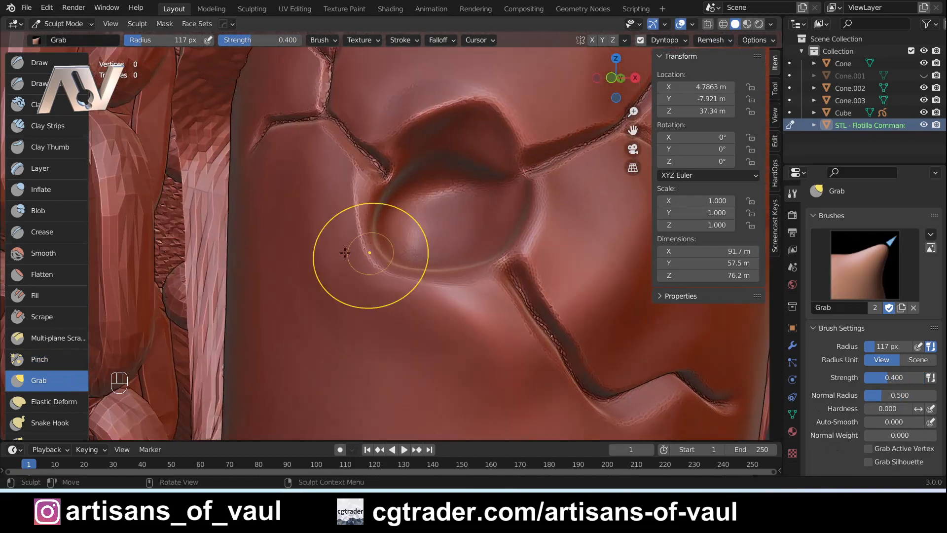
# Step: Pull the hole's rim into an irregular, jagged outline with the Grab brush at radius 53 px and strength 0.400
pyautogui.press('p')
pyautogui.scroll(1, 449, 290)
pyautogui.moveTo(488, 276)
pyautogui.mouseDown(button='middle')
pyautogui.moveTo(449, 290)
pyautogui.moveTo(536, 250)
pyautogui.moveTo(541, 189)
pyautogui.mouseUp(button='middle')
pyautogui.moveTo(484, 289)
pyautogui.mouseDown(button='middle')
pyautogui.moveTo(509, 210)
pyautogui.moveTo(400, 204)
pyautogui.mouseUp(button='middle')
pyautogui.press('g')
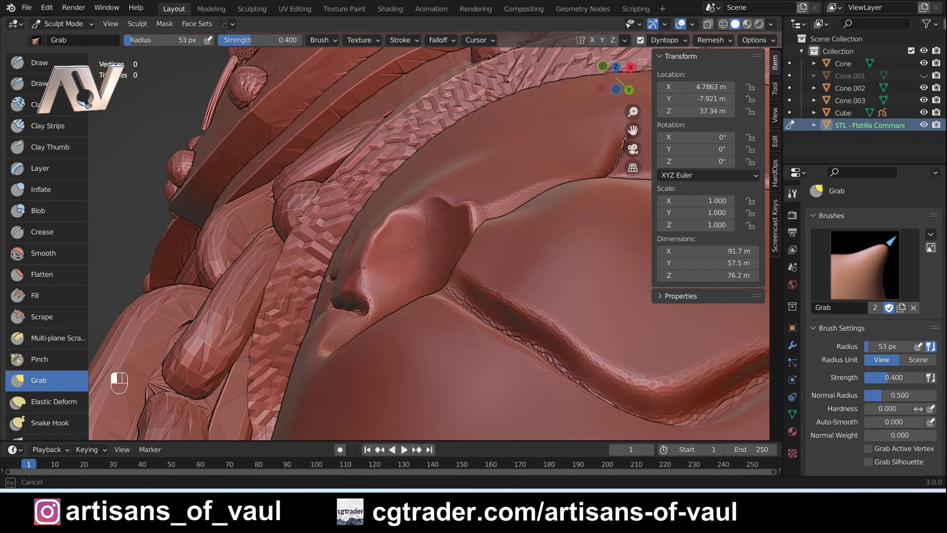
pyautogui.moveTo(387, 284); pyautogui.dragTo(395, 392, button='middle')
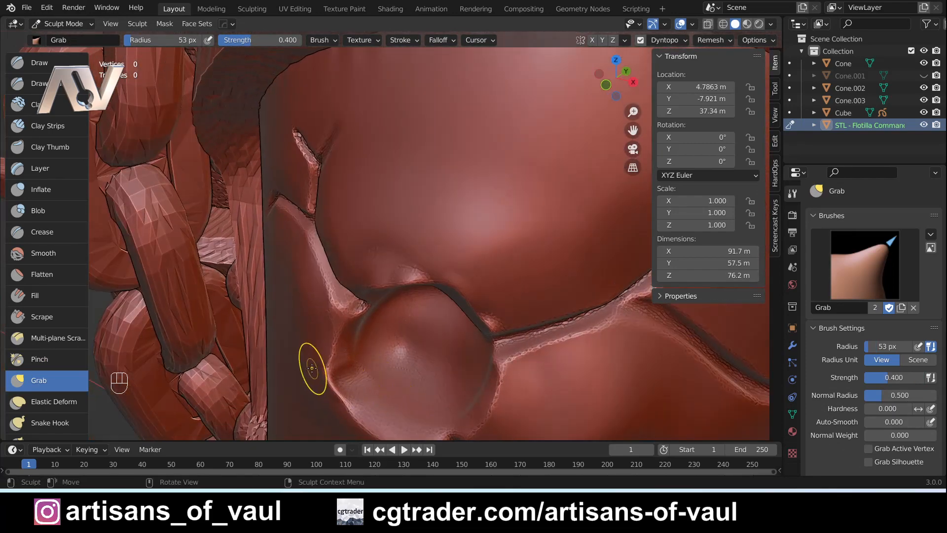
pyautogui.moveTo(389, 377)
pyautogui.mouseDown(button='middle')
pyautogui.moveTo(354, 420)
pyautogui.moveTo(387, 378)
pyautogui.moveTo(423, 362)
pyautogui.moveTo(443, 369)
pyautogui.moveTo(452, 408)
pyautogui.moveTo(435, 405)
pyautogui.mouseUp(button='middle')
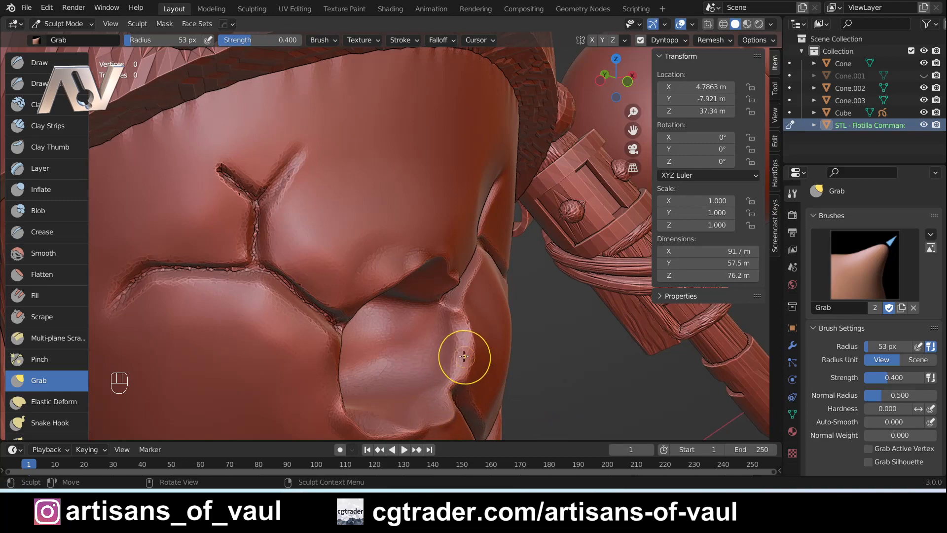
pyautogui.moveTo(460, 338); pyautogui.dragTo(378, 316, button='middle')
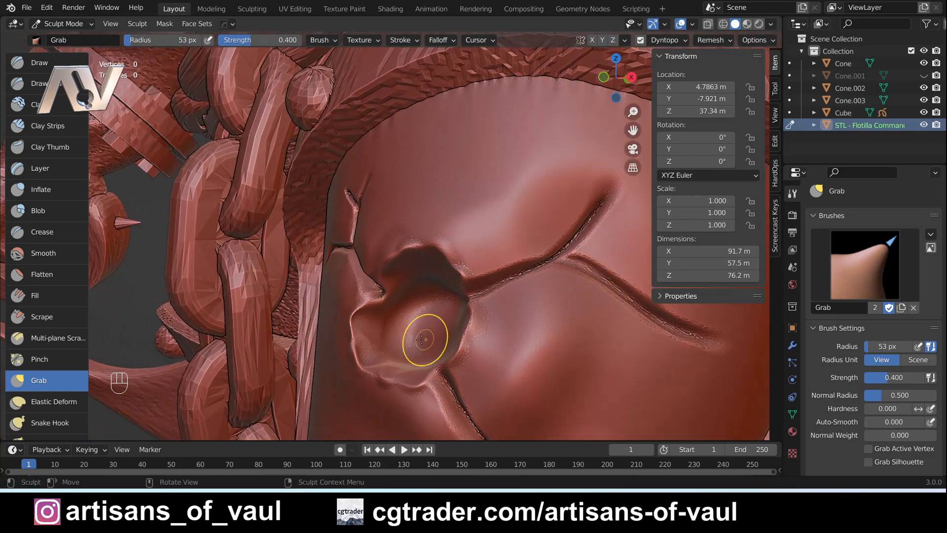
# Step: Push the hole's bulging floor inward with the Grab brush and smooth its inner surface
pyautogui.moveTo(421, 339)
pyautogui.mouseDown(button='middle')
pyautogui.moveTo(415, 253)
pyautogui.moveTo(499, 313)
pyautogui.moveTo(402, 317)
pyautogui.moveTo(514, 323)
pyautogui.moveTo(466, 309)
pyautogui.moveTo(398, 263)
pyautogui.mouseUp(button='middle')
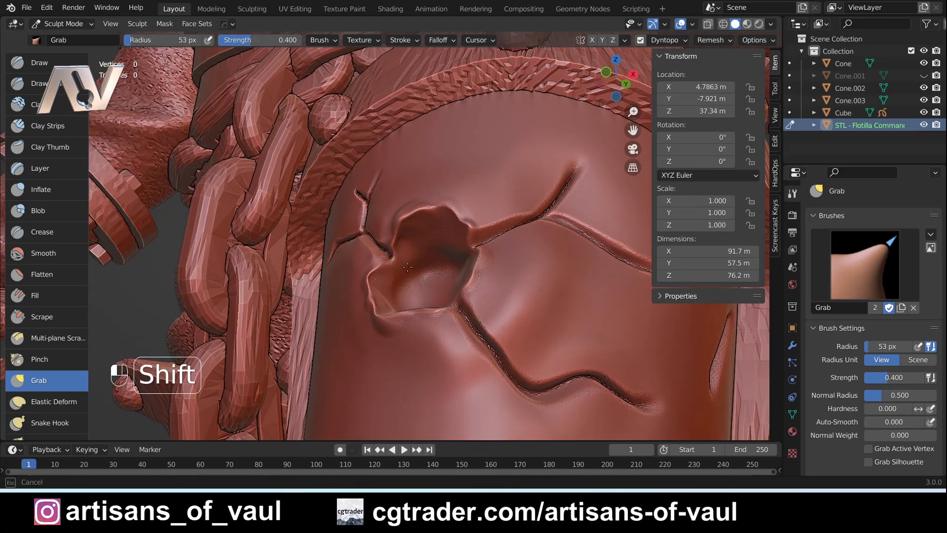
pyautogui.moveTo(457, 244); pyautogui.dragTo(499, 260, button='middle')
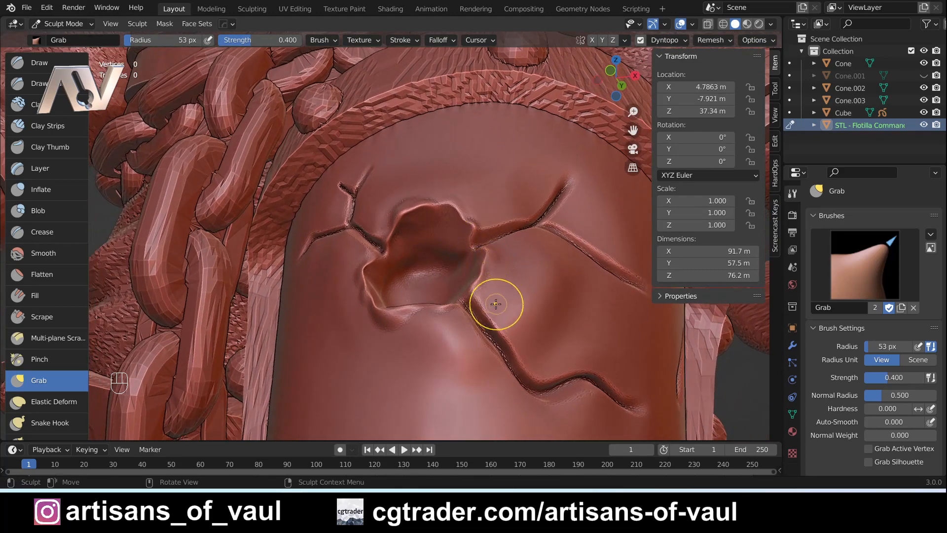
pyautogui.moveTo(496, 304)
pyautogui.mouseDown(button='middle')
pyautogui.moveTo(487, 328)
pyautogui.moveTo(278, 459)
pyautogui.mouseUp(button='middle')
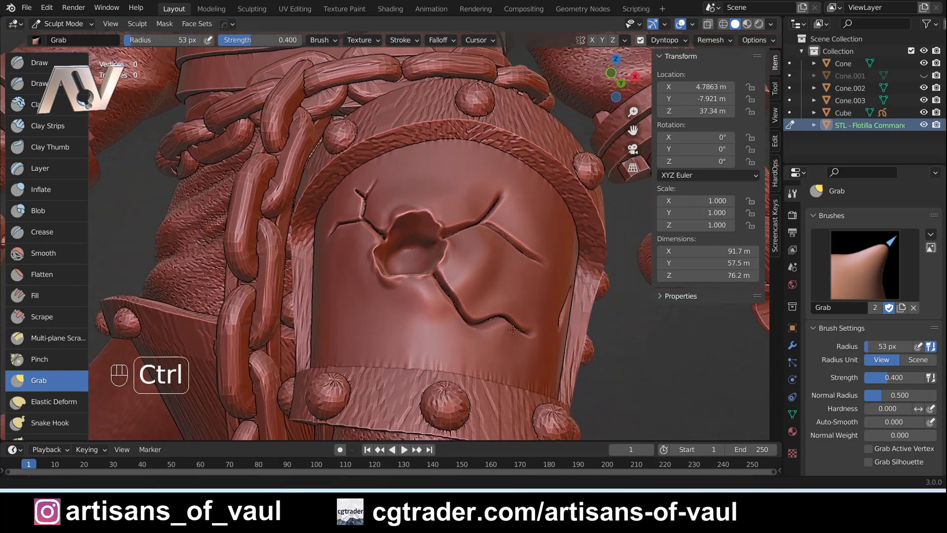
pyautogui.keyDown('ctrl'); pyautogui.moveTo(513, 329); pyautogui.dragTo(400, 393, button='middle'); pyautogui.keyUp('ctrl')
pyautogui.moveTo(519, 287)
pyautogui.mouseDown(button='middle')
pyautogui.moveTo(519, 321)
pyautogui.moveTo(526, 306)
pyautogui.moveTo(567, 295)
pyautogui.moveTo(523, 298)
pyautogui.mouseUp(button='middle')
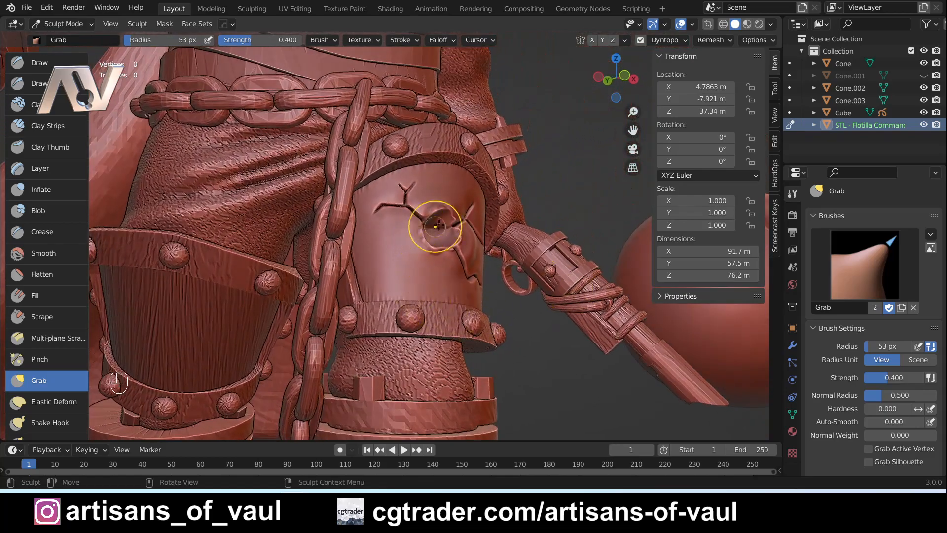
pyautogui.moveTo(444, 236)
pyautogui.mouseDown(button='middle')
pyautogui.moveTo(422, 270)
pyautogui.moveTo(500, 314)
pyautogui.moveTo(486, 308)
pyautogui.mouseUp(button='middle')
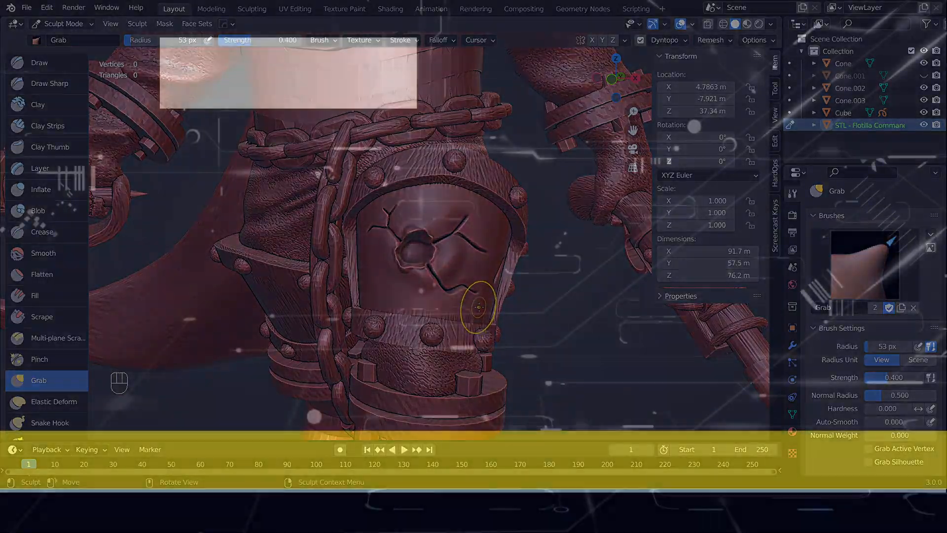